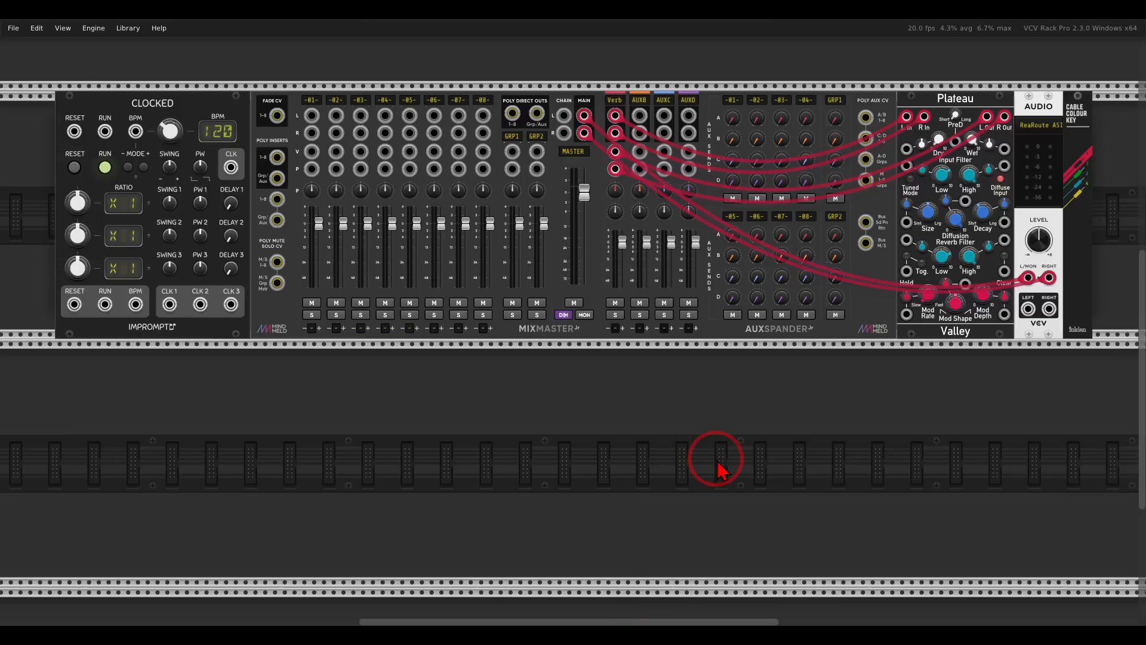
mouse_move(186, 93)
left_mouse_down()
mouse_move(147, 133)
mouse_move(187, 90)
left_mouse_up()
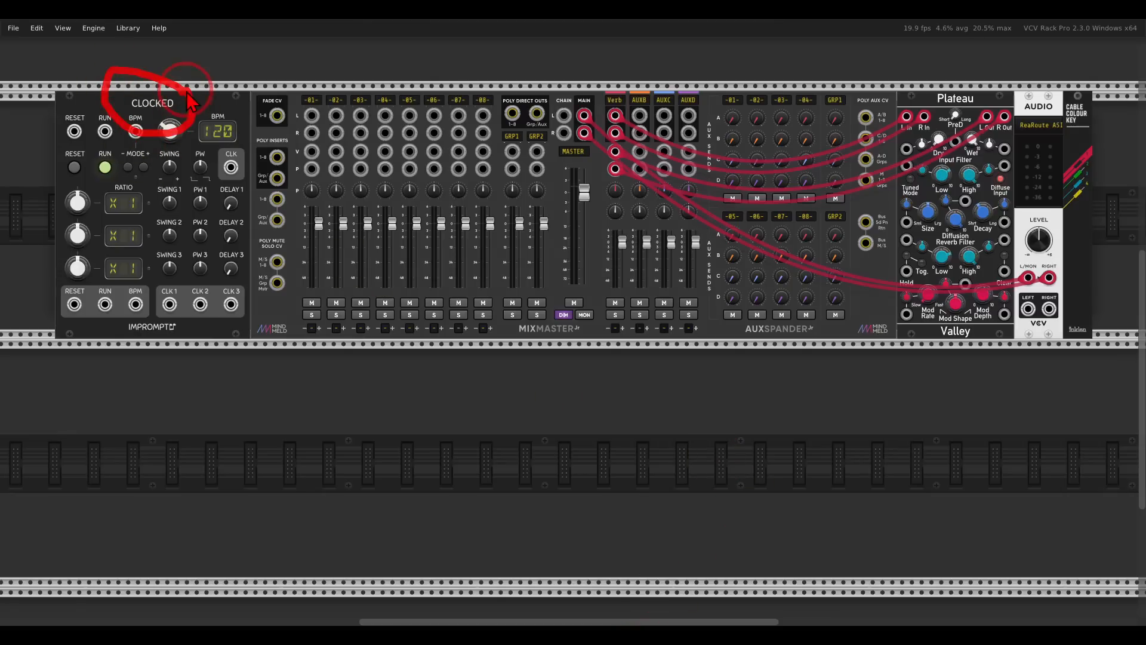
mouse_move(734, 78)
left_mouse_down()
mouse_move(523, 80)
mouse_move(731, 159)
mouse_move(727, 87)
left_mouse_up()
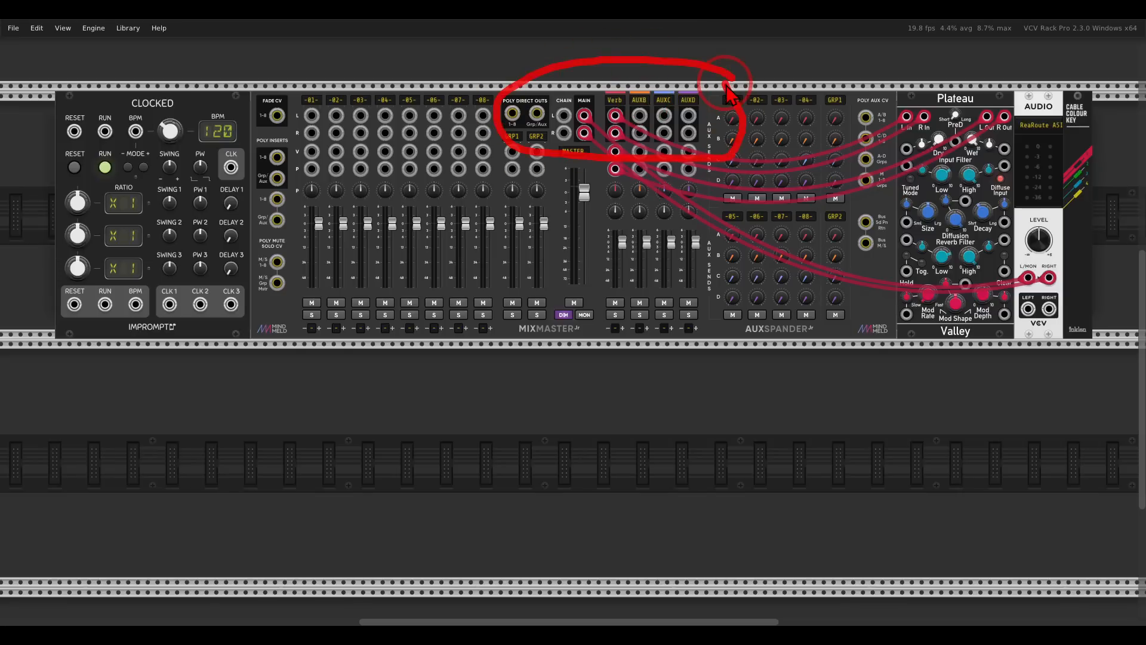
left_click_drag(965, 83, 953, 128)
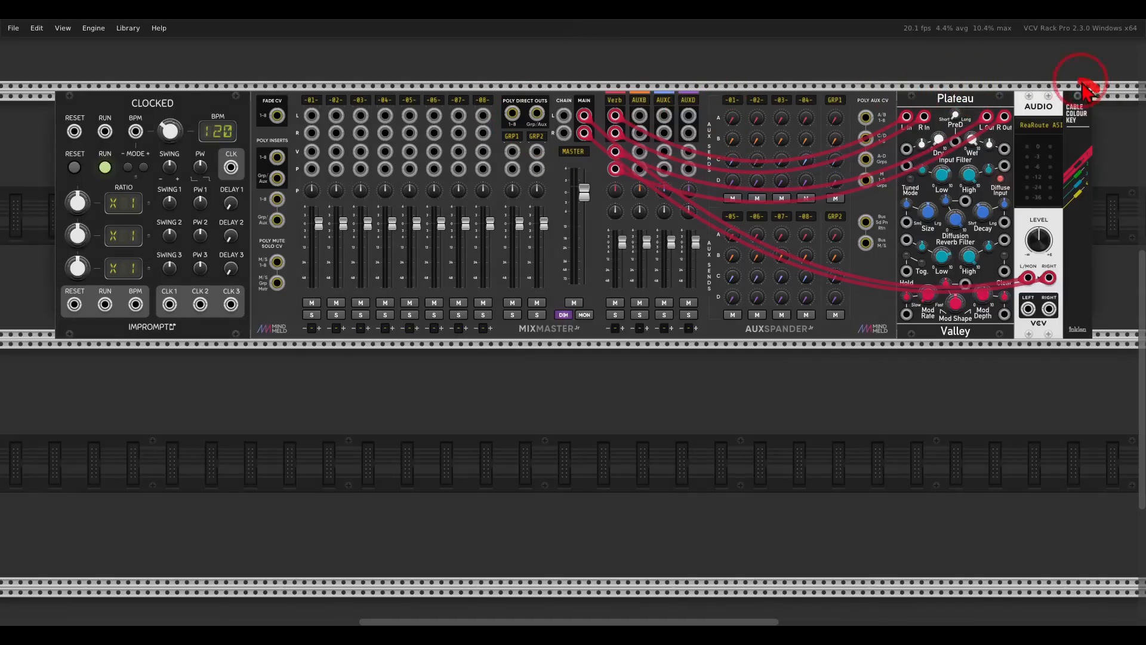
left_click_drag(1093, 87, 1060, 142)
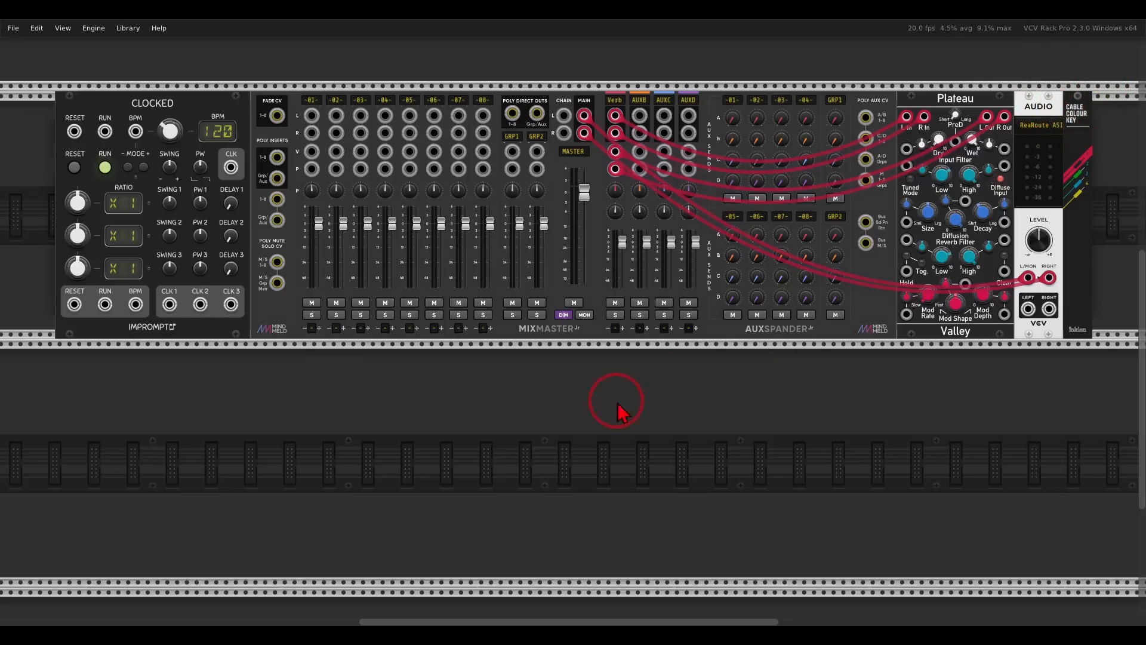
Add a Bogaudio ADDR-SEQ module below Clocked and patch Clocked's CLK 1 output into its clock input
scroll(618, 412, "down", 5)
right_click(685, 481)
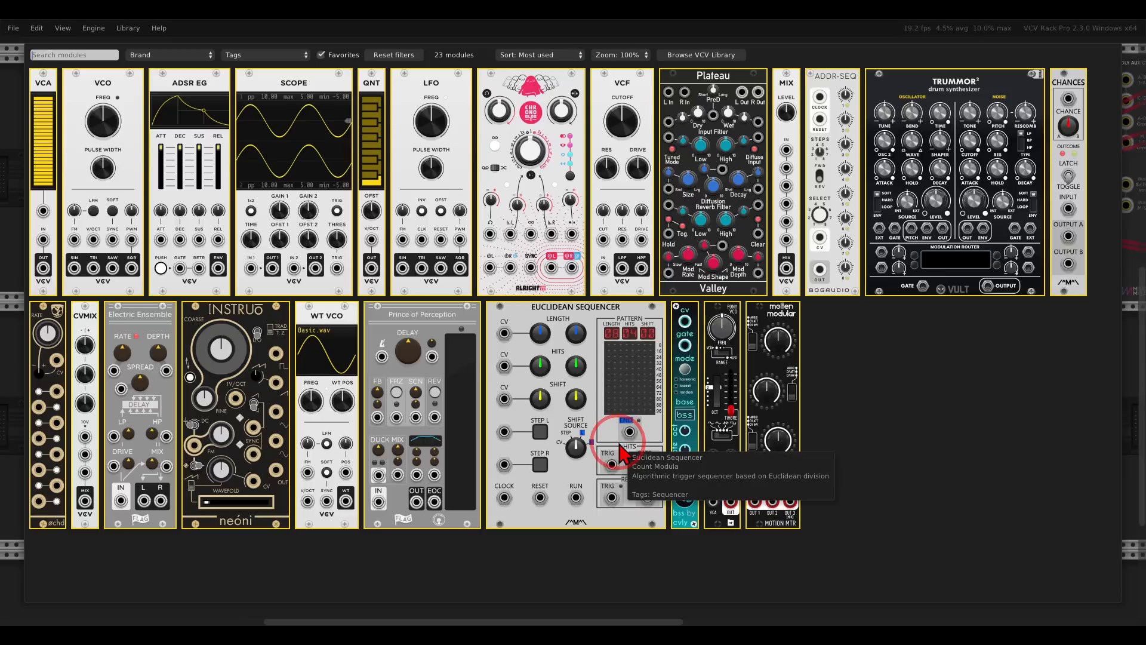
left_click_drag(830, 141, 537, 381)
left_click_drag(526, 337, 509, 272)
Set Clocked's clock 1 ratio to x2 and the master tempo to 105 BPM
left_click(418, 190)
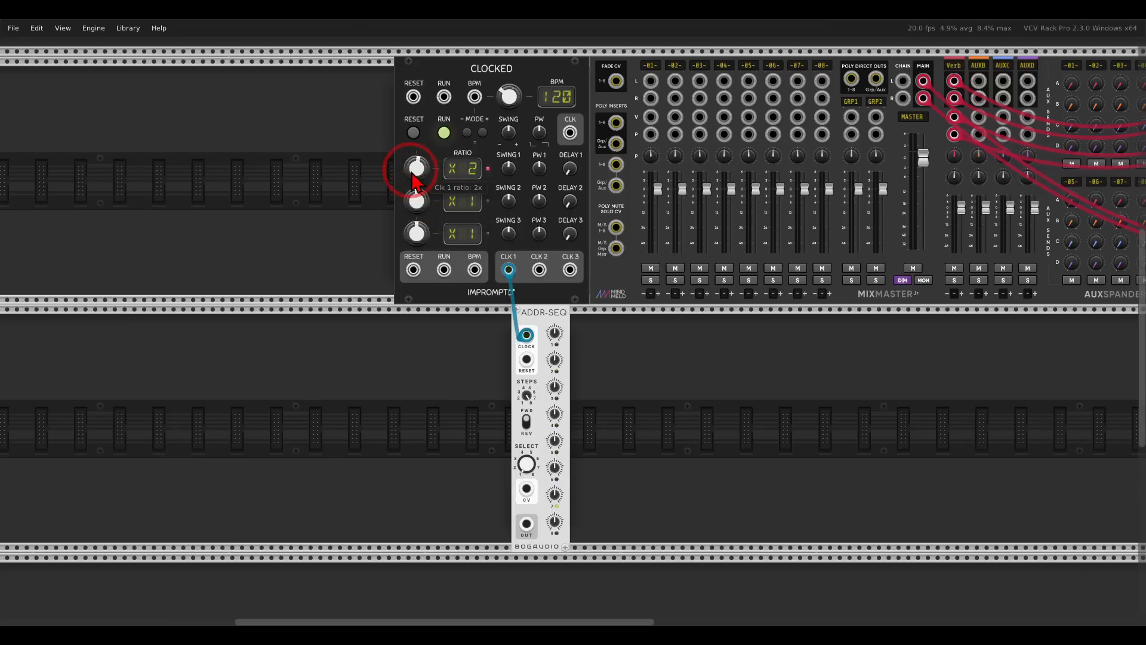
right_click(508, 105)
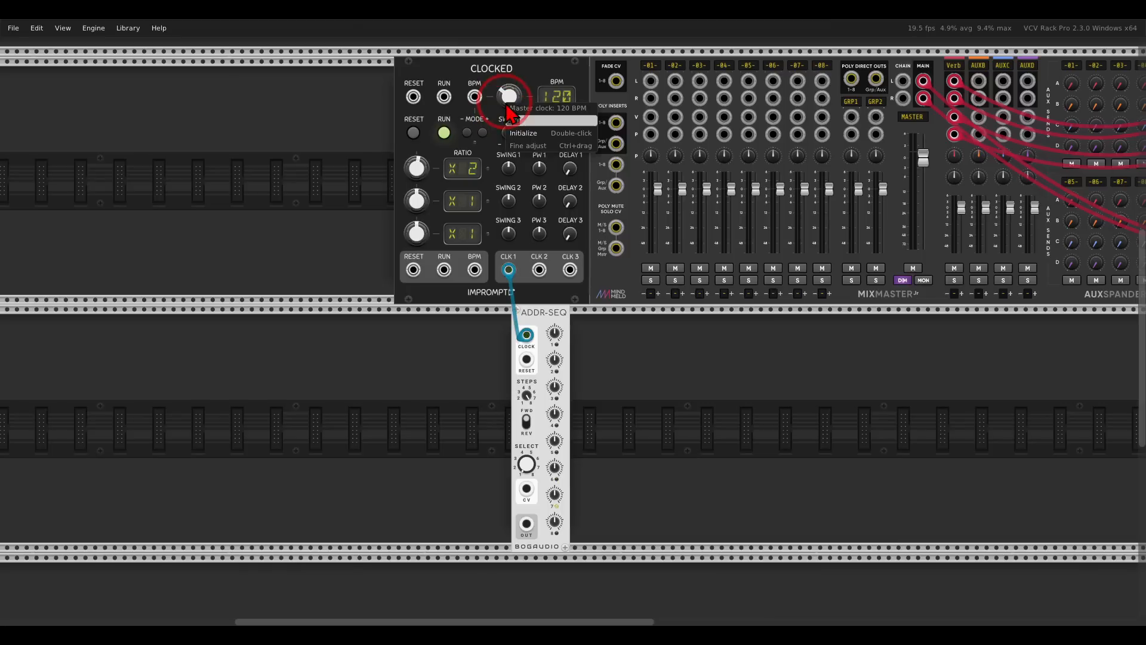
type("105")
key("Return")
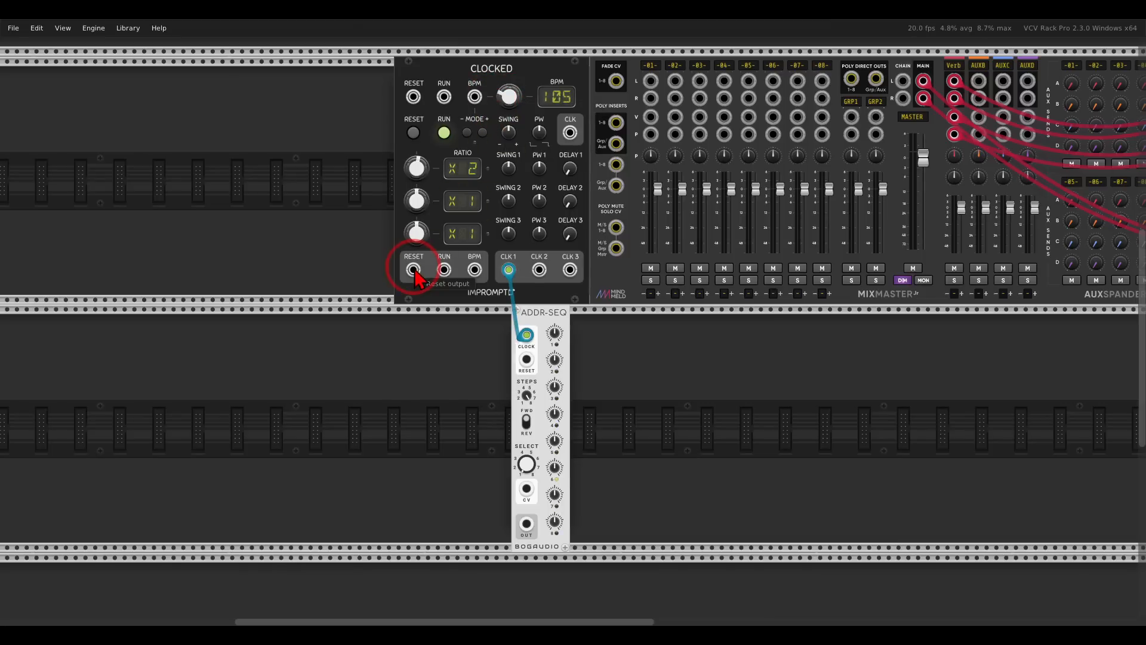
Patch Clocked's Reset output into the ADDR-SEQ's reset input
left_click_drag(413, 270, 519, 367)
scroll(489, 406, "up", 3)
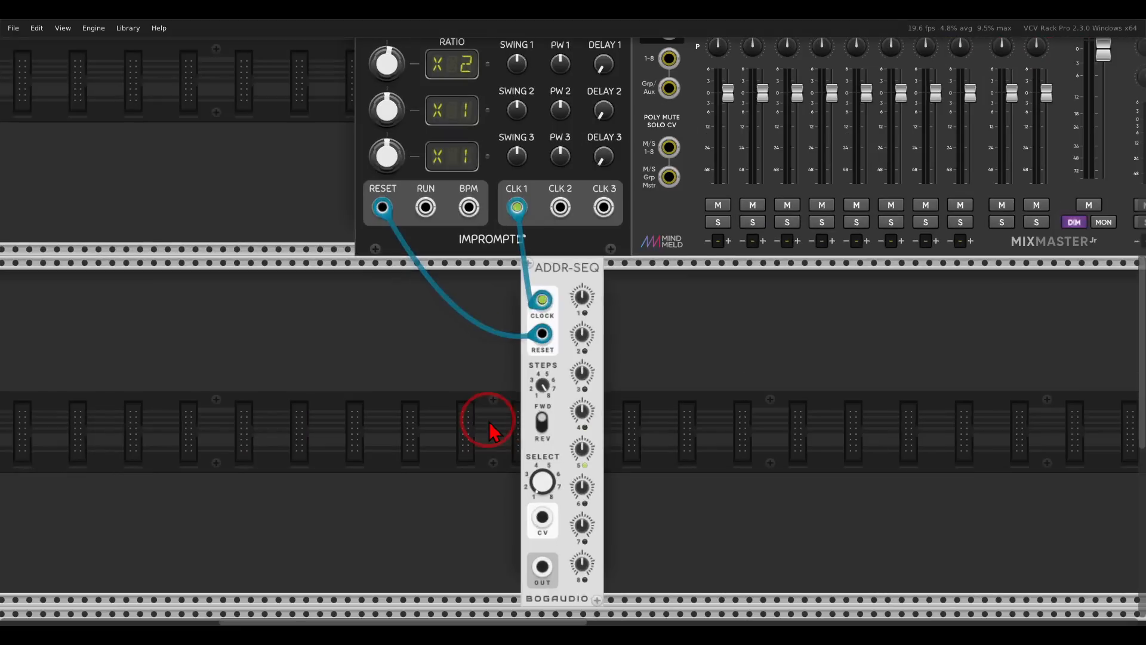
scroll(477, 388, "down", 2)
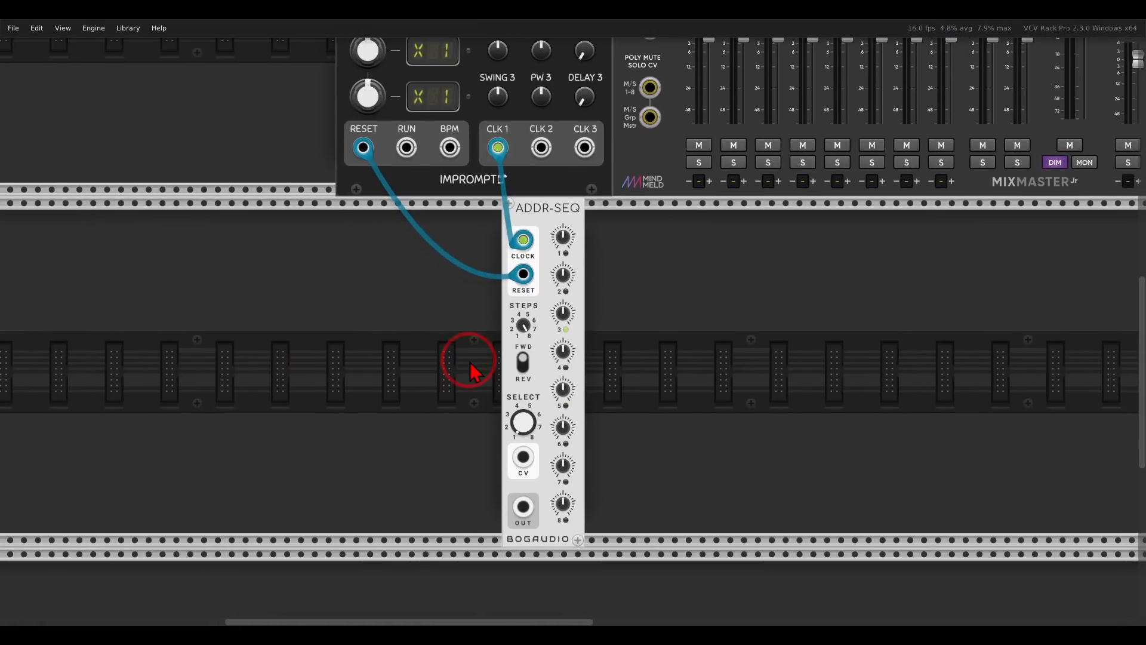
Add a Pony VCO and a VCV QNT quantizer, lining them up beside the ADDR-SEQ with QNT in between
right_click(642, 364)
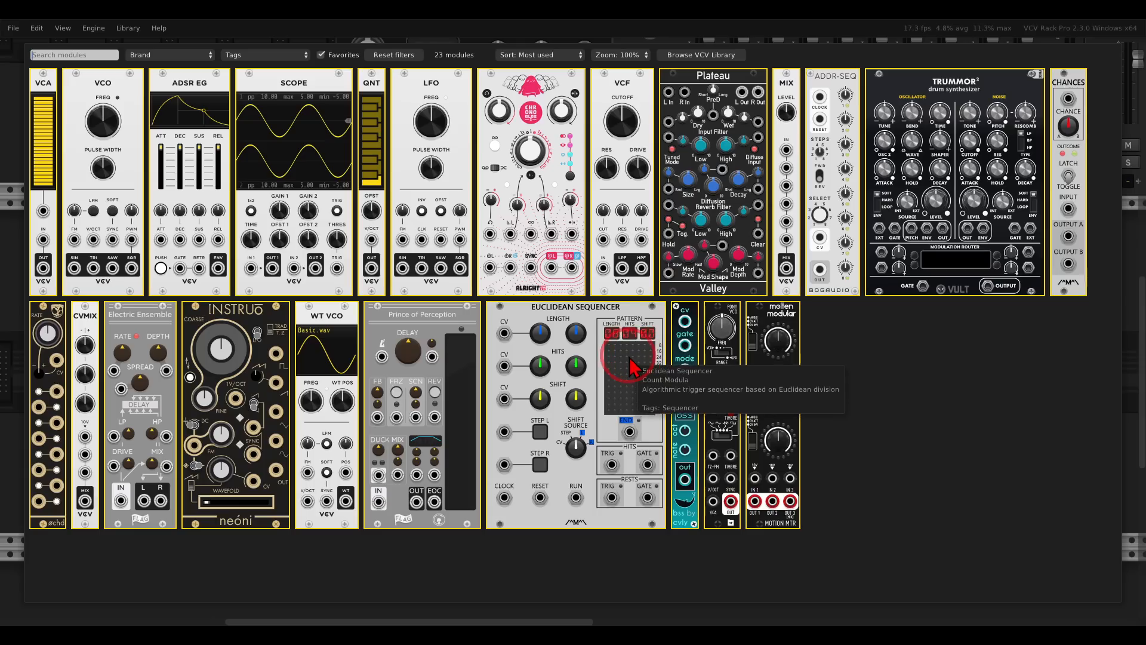
left_click_drag(733, 341, 704, 352)
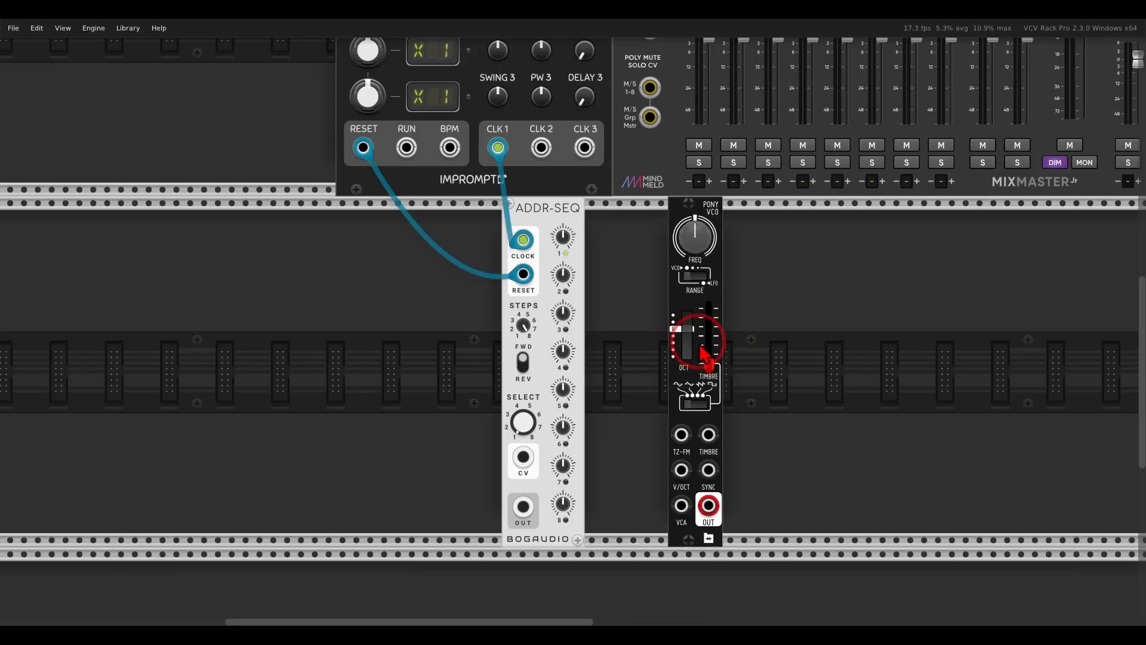
right_click(649, 344)
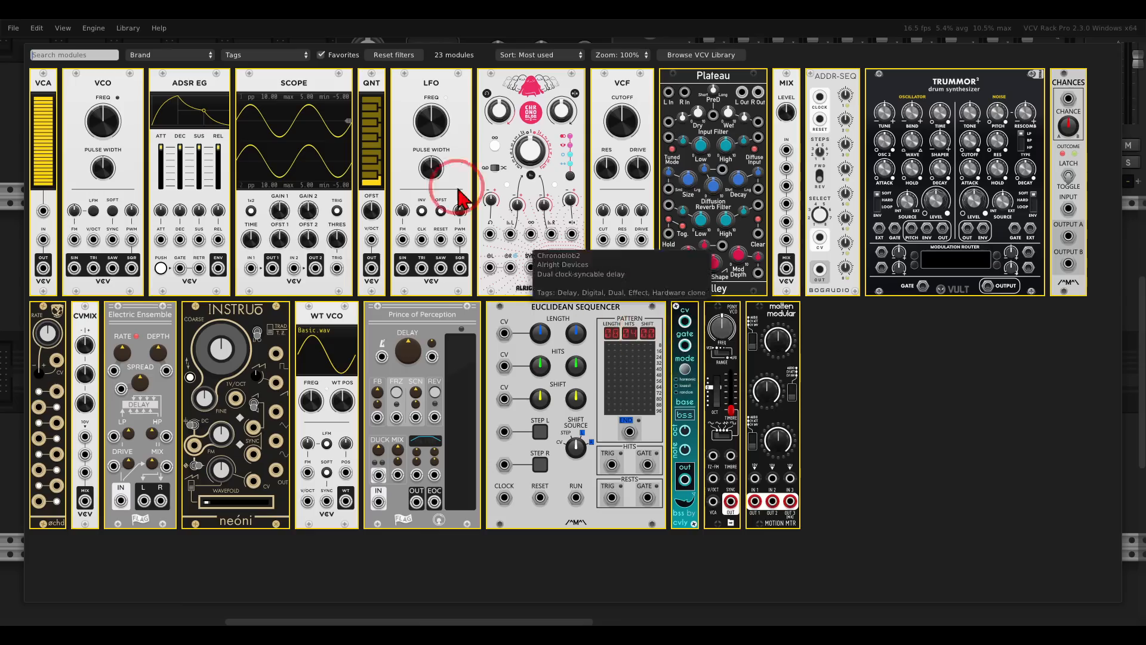
left_click(376, 77)
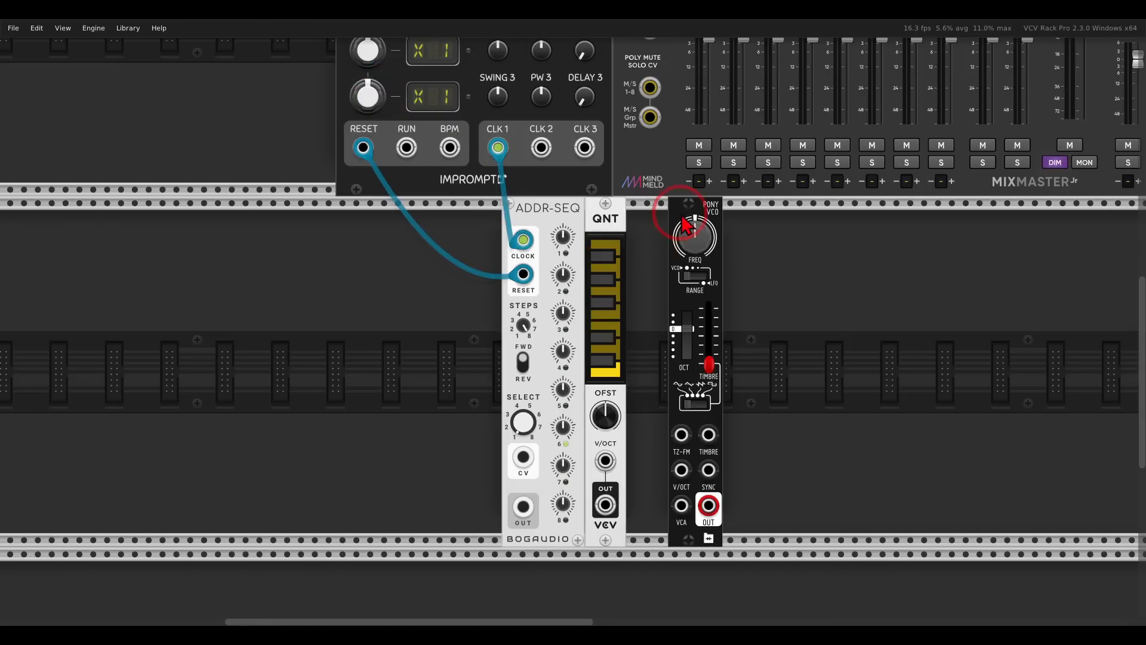
left_click_drag(686, 226, 645, 226)
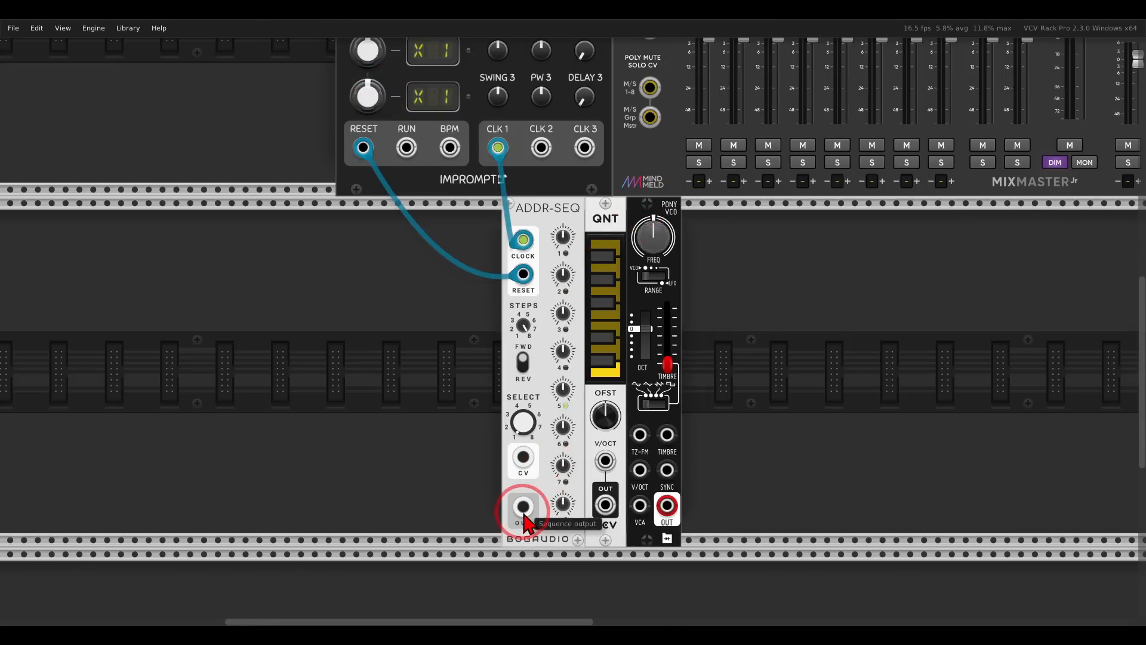
Patch the ADDR-SEQ output through QNT into Pony VCO's V/OCT, and the VCO output into MixMaster channel 1's left input
left_click_drag(523, 507, 699, 149)
scroll(742, 461, "up", 14)
scroll(692, 153, "down", 1)
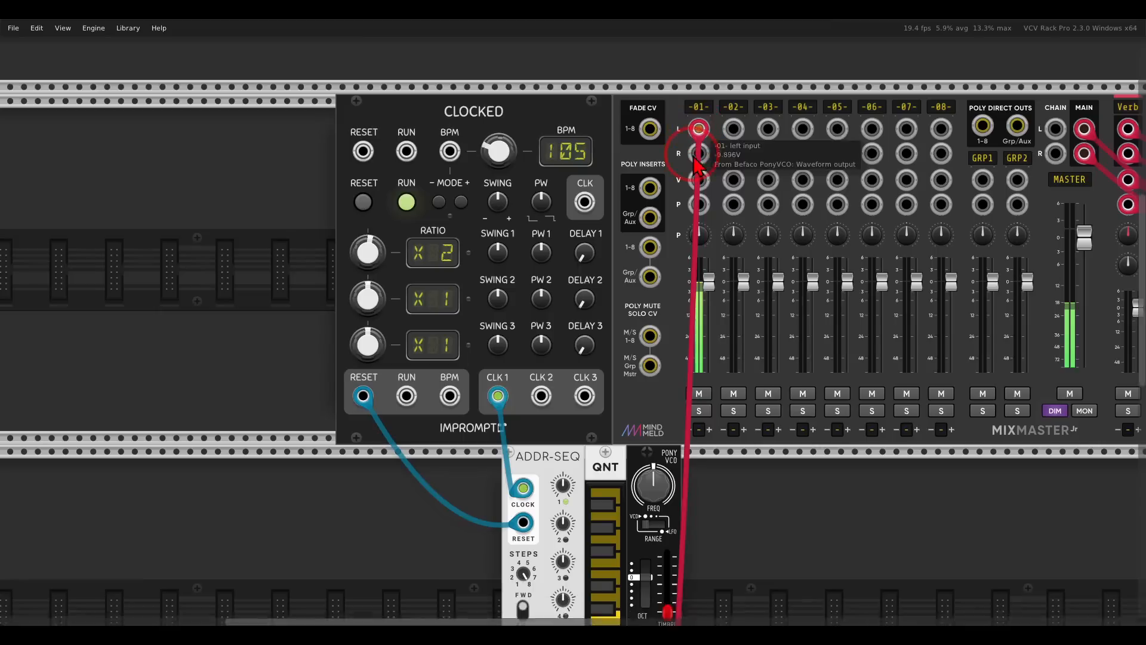
scroll(696, 160, "down", 5)
scroll(698, 308, "down", 2)
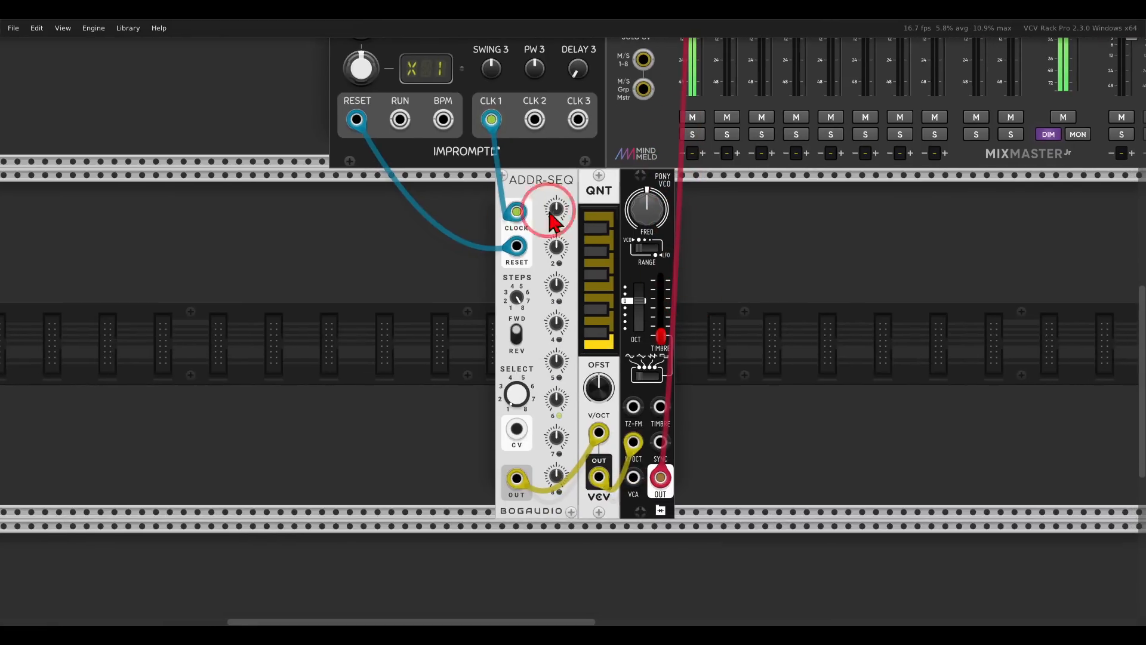
Vary the ADDR-SEQ's step knobs from step 2 to step 8 to create a melodic sequence
left_click_drag(557, 288, 538, 257)
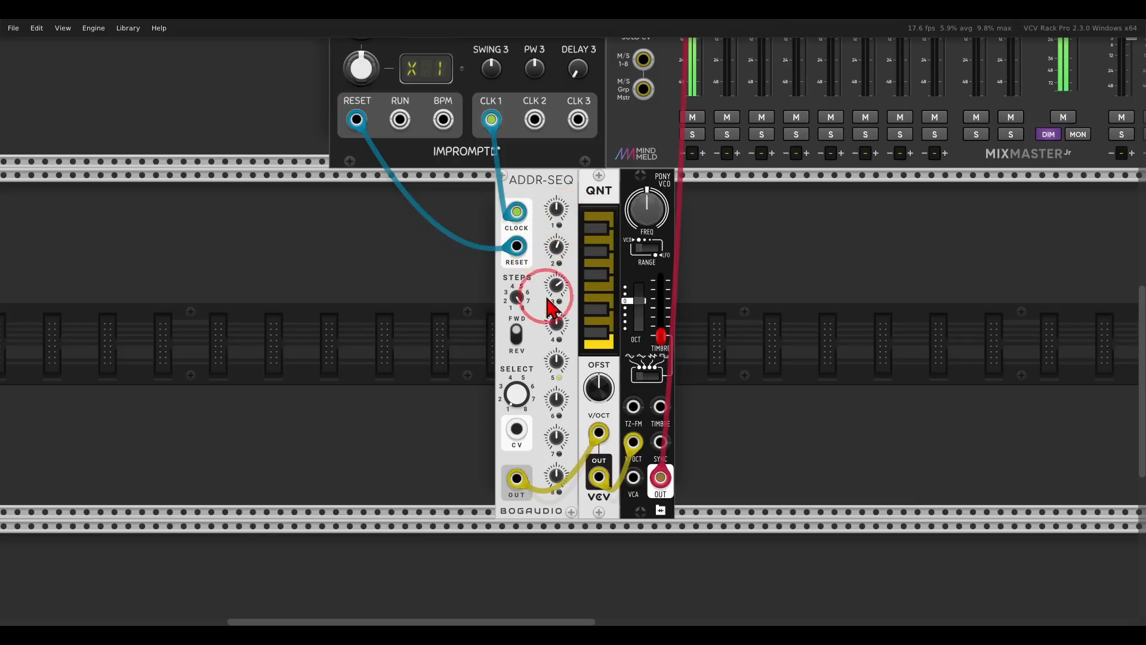
mouse_move(554, 327)
left_mouse_down()
mouse_move(554, 350)
mouse_move(543, 319)
left_mouse_up()
left_click_drag(554, 397, 547, 385)
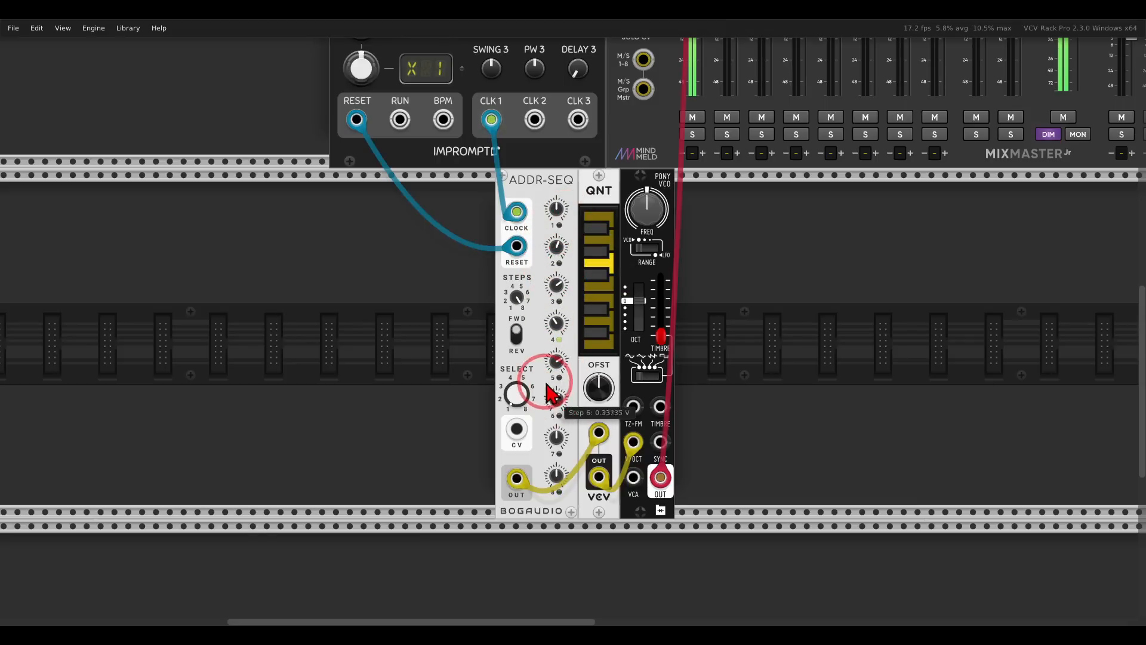
left_click_drag(556, 443, 541, 412)
left_click_drag(556, 472, 561, 502)
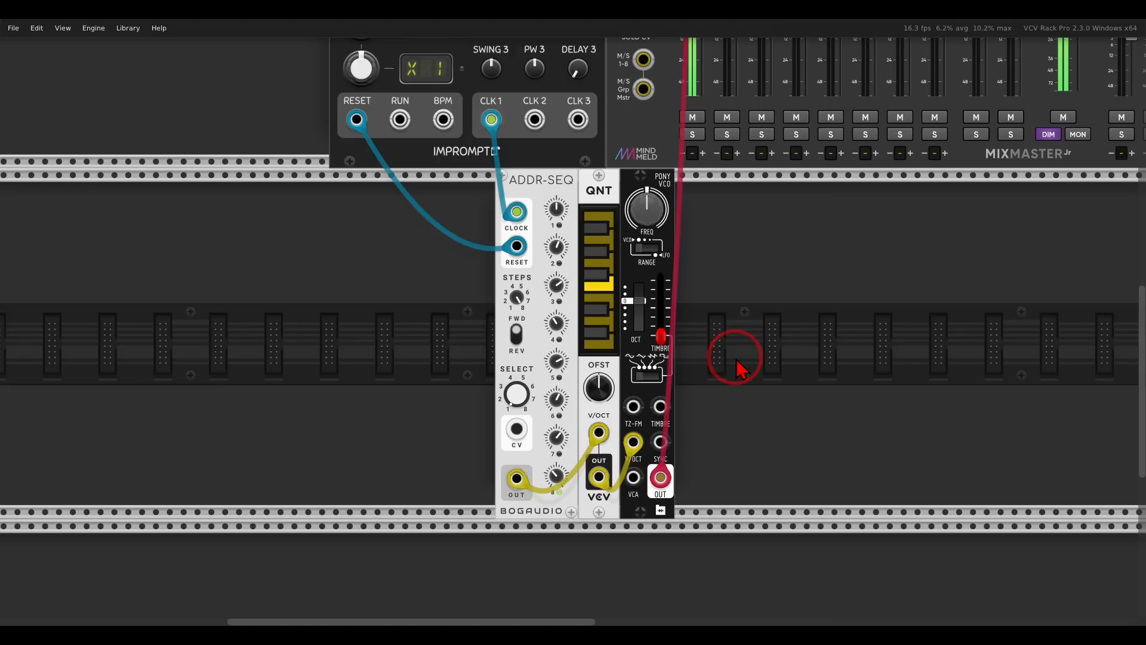
Raise channel 1's aux A send on the AuxSpander to feed the oscillator into the Verb effect
left_click_drag(752, 356, 333, 625)
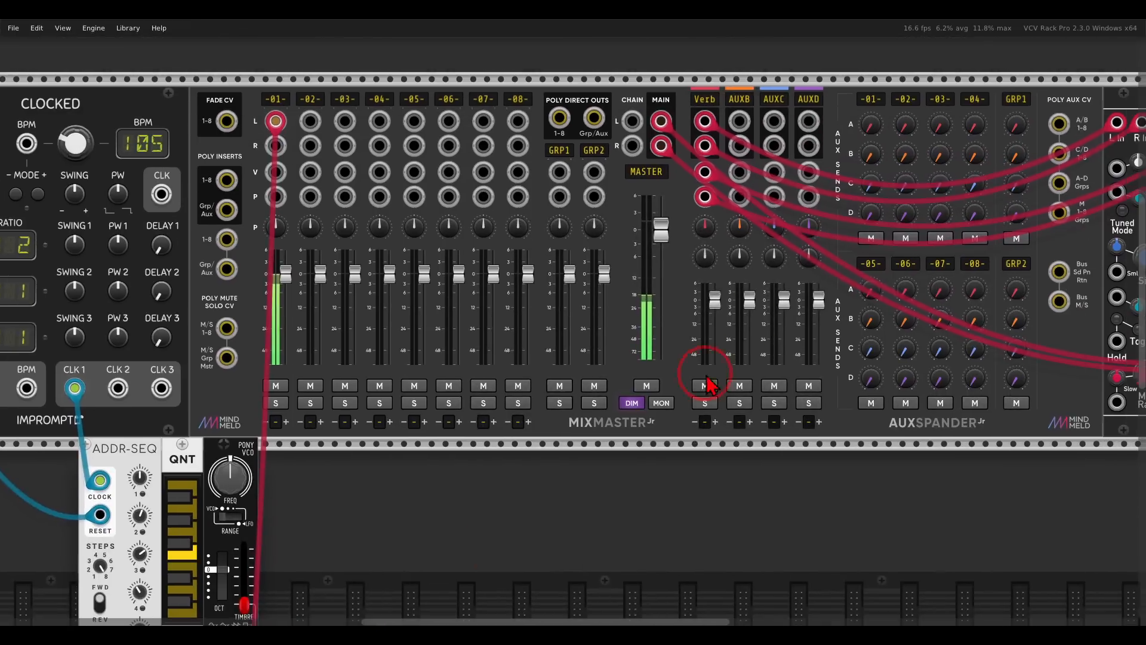
left_click_drag(860, 158, 682, 109)
left_click_drag(463, 478, 812, 272)
left_click_drag(692, 343, 806, 299)
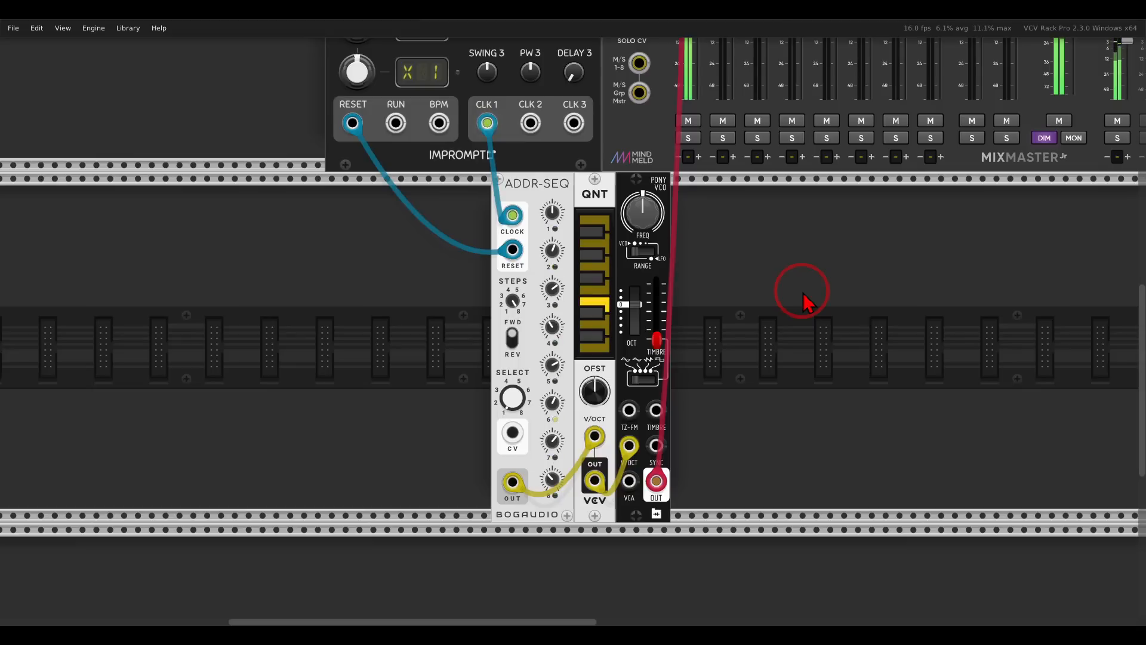
Insert a VCA module between the ADDR-SEQ and QNT, and route the sequencer output through it into QNT's V/OCT input
left_click_drag(557, 194, 516, 186)
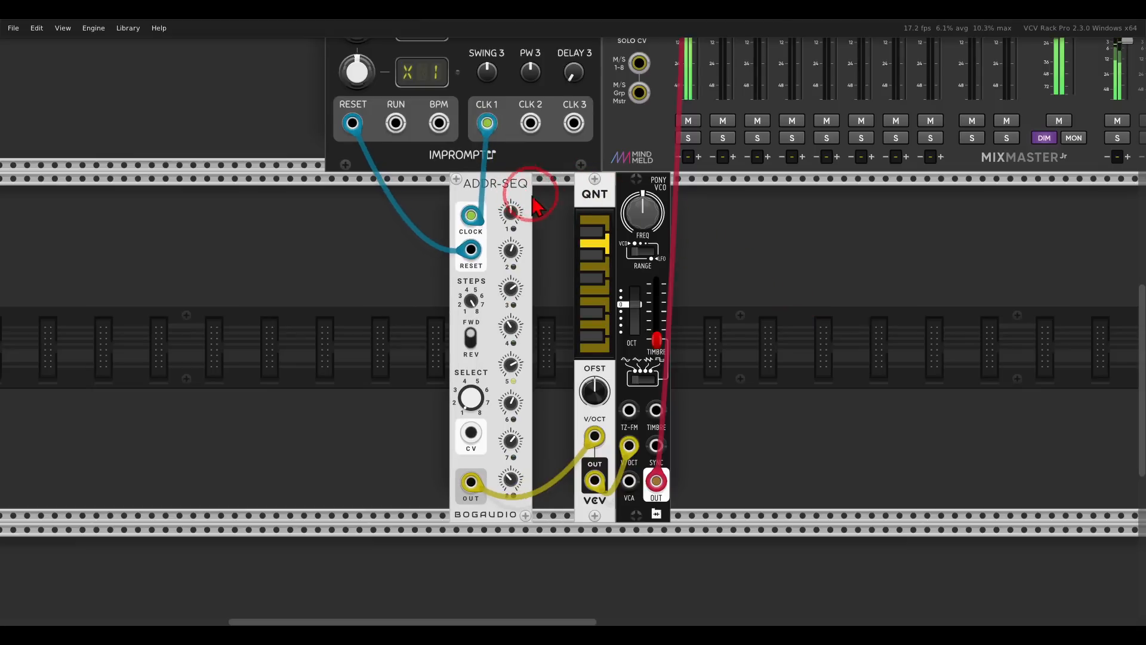
right_click(533, 198)
left_click_drag(46, 102, 493, 255)
left_click_drag(594, 436, 559, 432)
left_click_drag(554, 481, 595, 438)
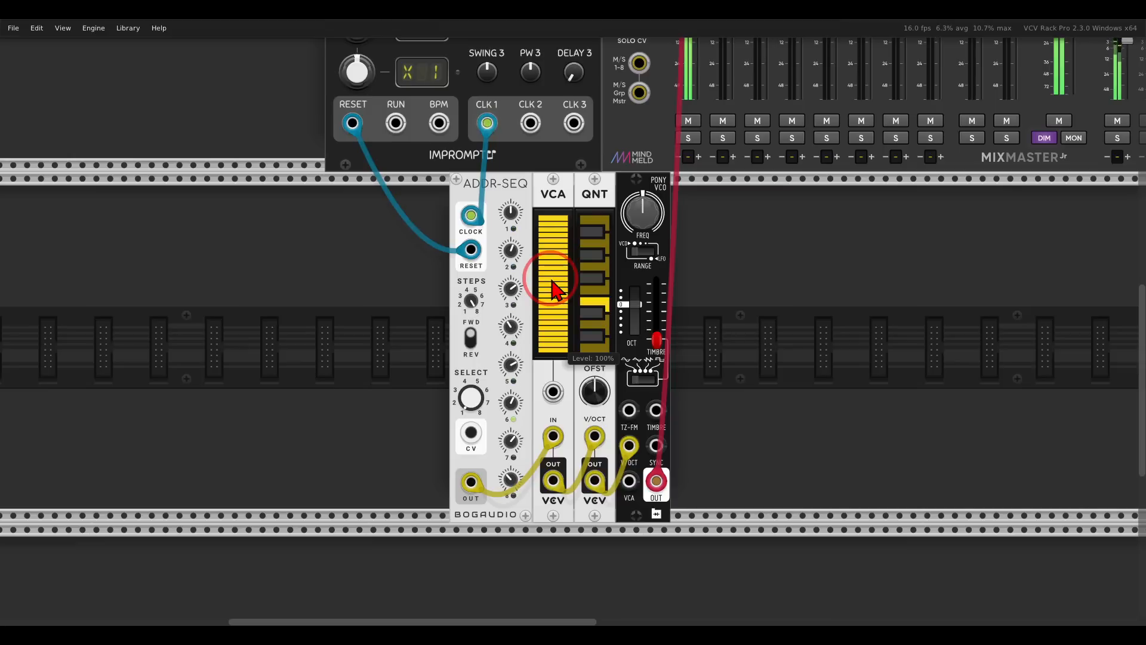
Lower the VCA level to about 57% to hear the sequence's range shrink, and return it to 100%
scroll(553, 283, "up", 3)
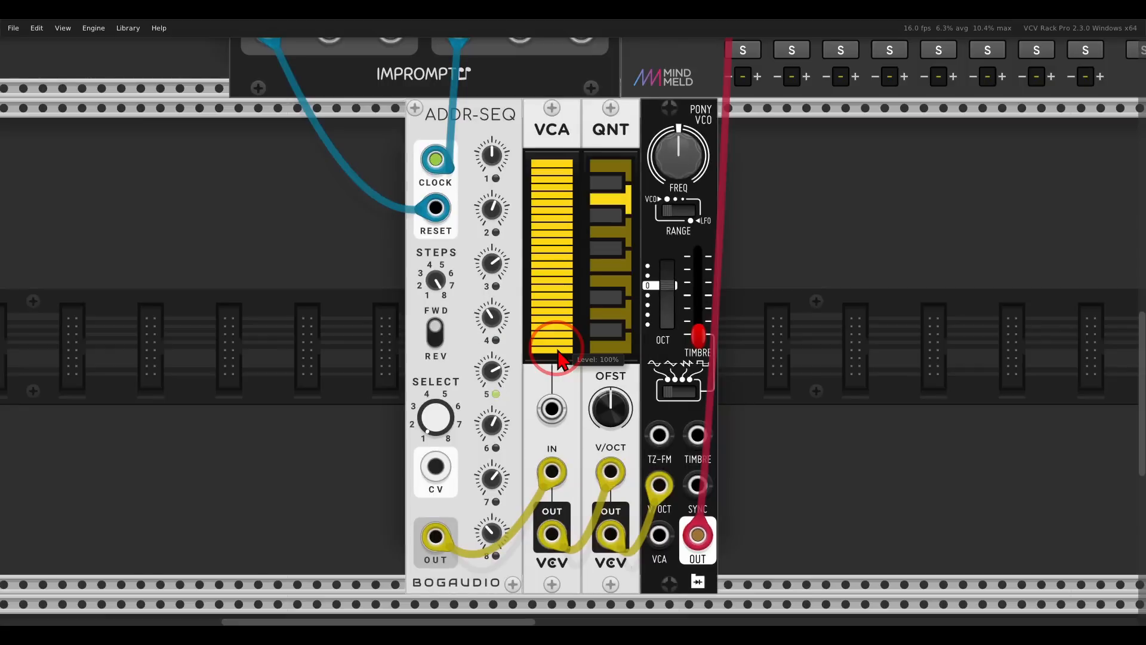
left_click_drag(568, 194, 577, 282)
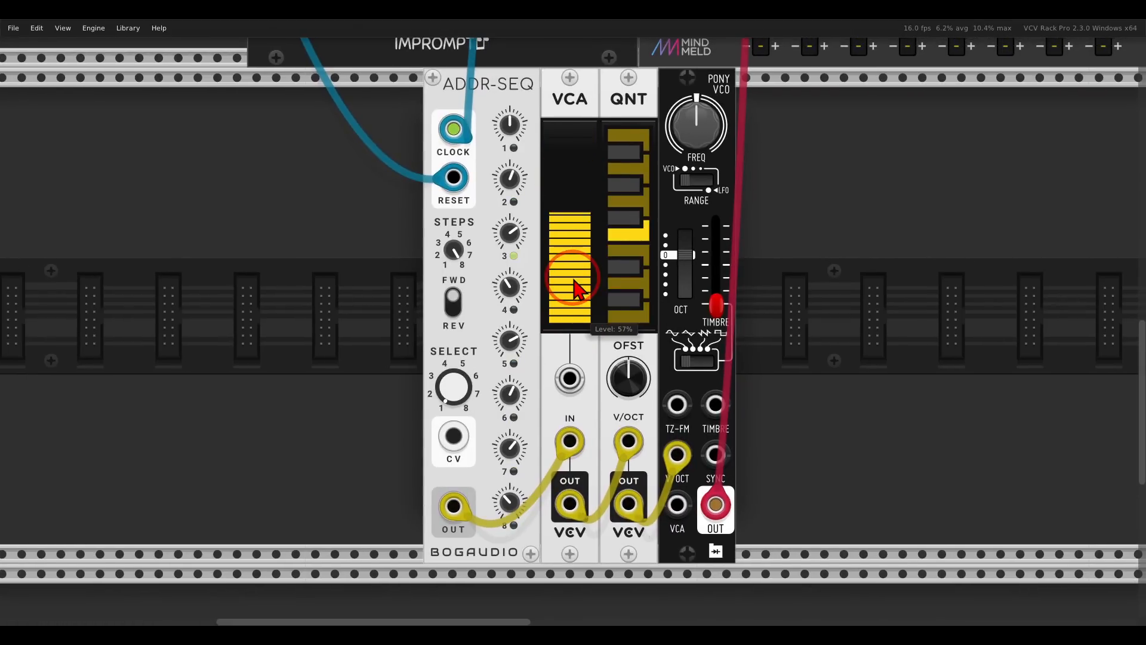
left_click_drag(576, 287, 530, 90)
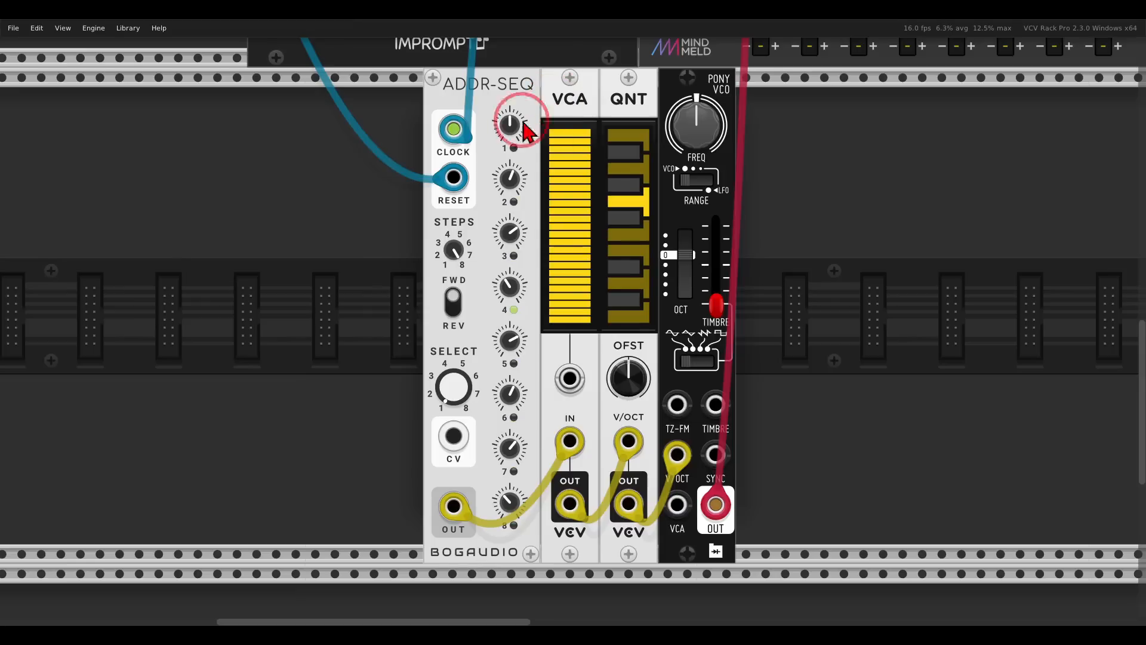
Add a second ADDR-SEQ module beside the first one, on the side away from the VCA
right_click(396, 247)
left_click_drag(818, 105, 482, 300)
Set Clocked's clock 2 ratio to /4 and patch the CLK 2 output into the second ADDR-SEQ's clock input
scroll(477, 219, "down", 3)
left_click_drag(484, 191, 481, 244)
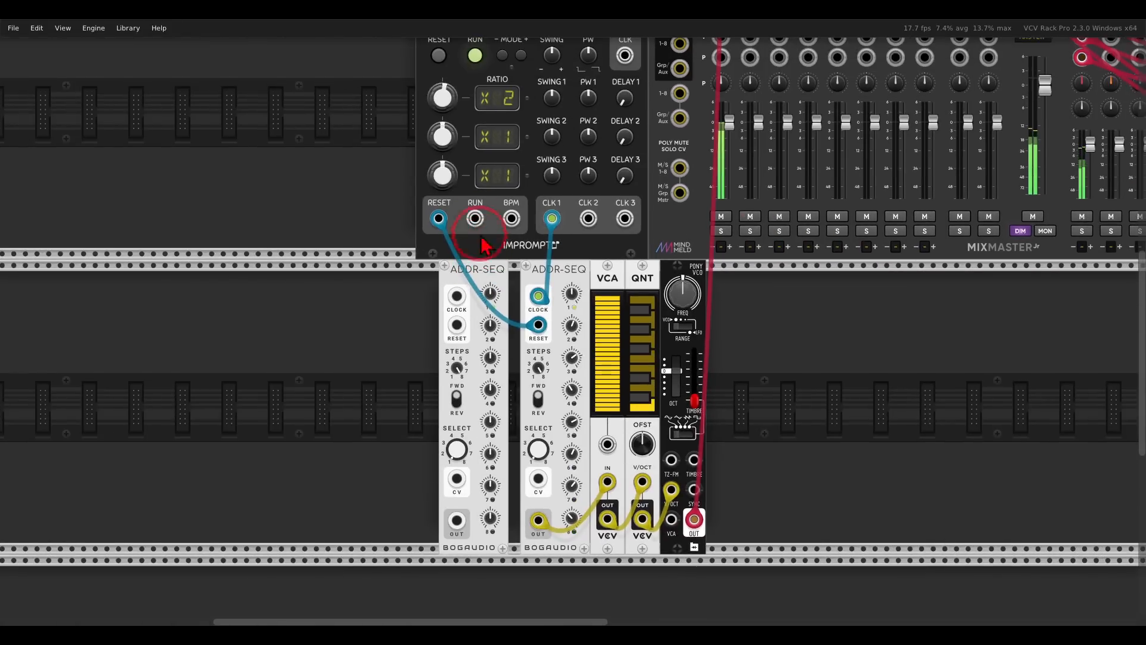
left_click_drag(446, 138, 450, 165)
left_click_drag(588, 219, 466, 306)
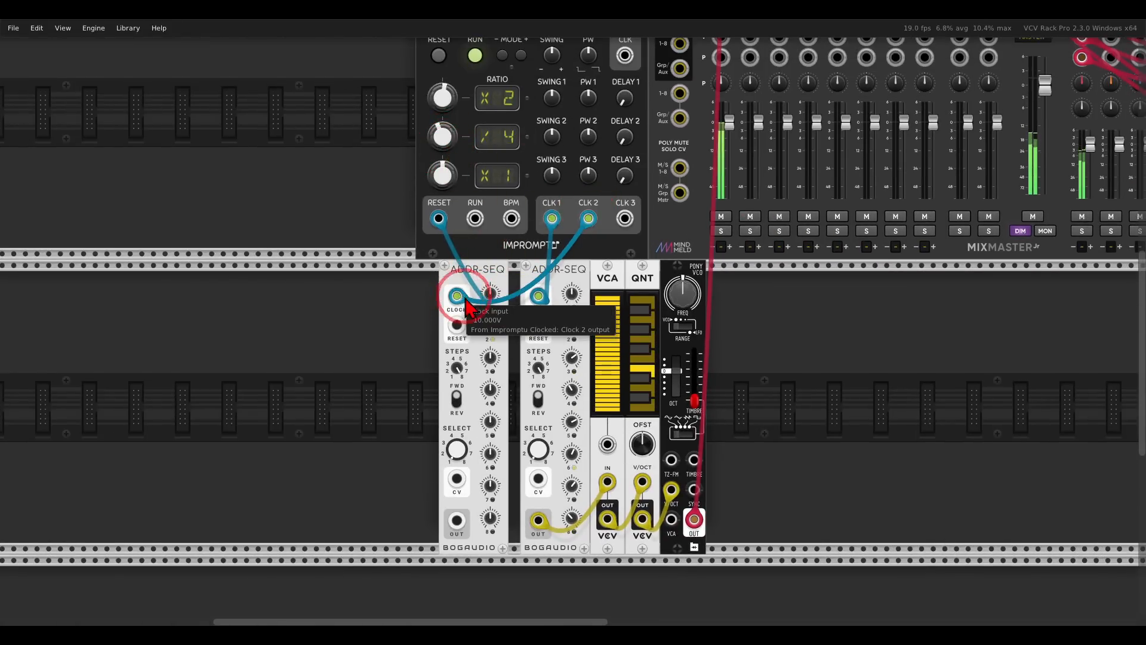
Patch Clocked's Reset output into the second ADDR-SEQ's reset input and reset the clock
left_click_drag(456, 325, 438, 222)
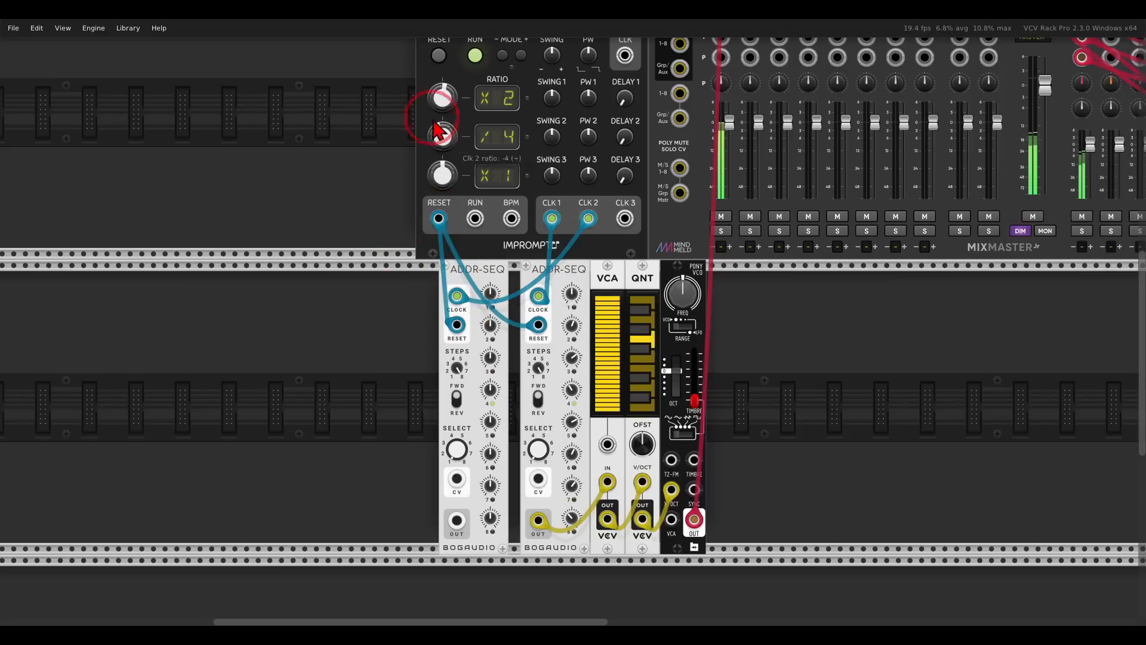
left_click(439, 55)
Patch the second ADDR-SEQ's output into the VCA's CV input
left_click_drag(399, 334, 384, 257)
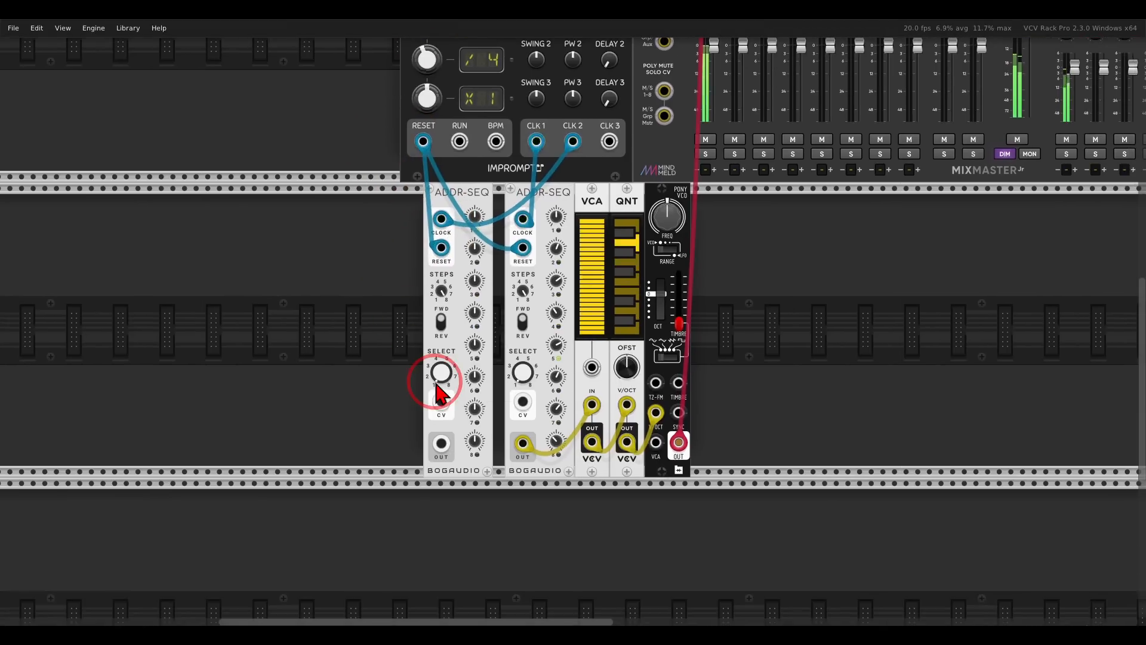
scroll(439, 394, "up", 2)
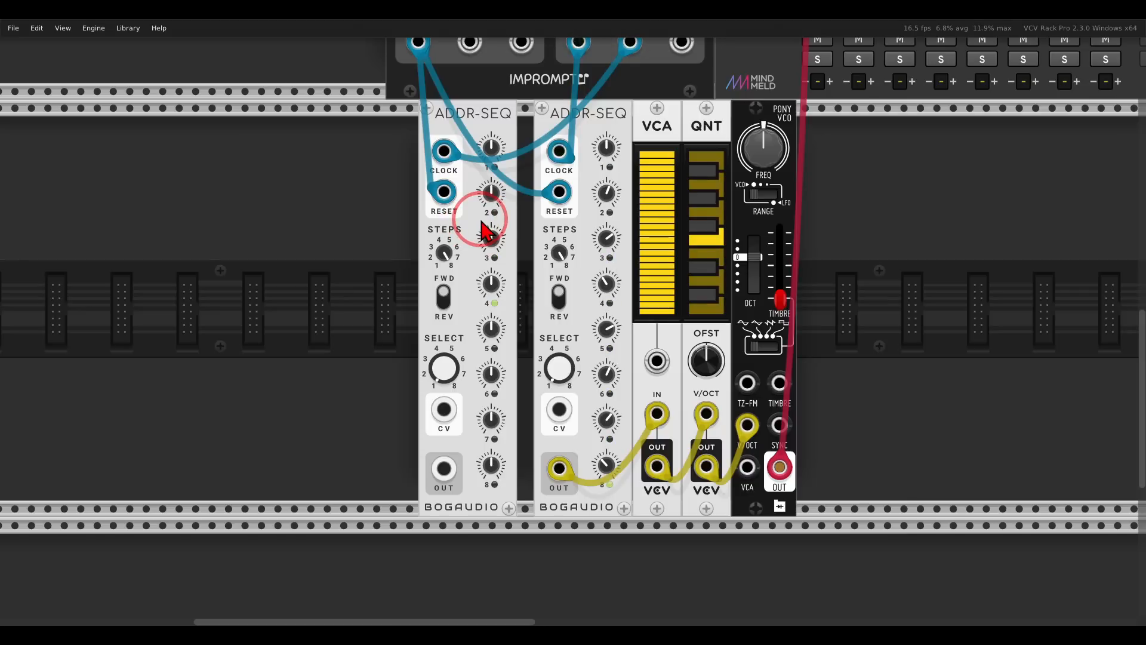
left_click_drag(444, 468, 656, 362)
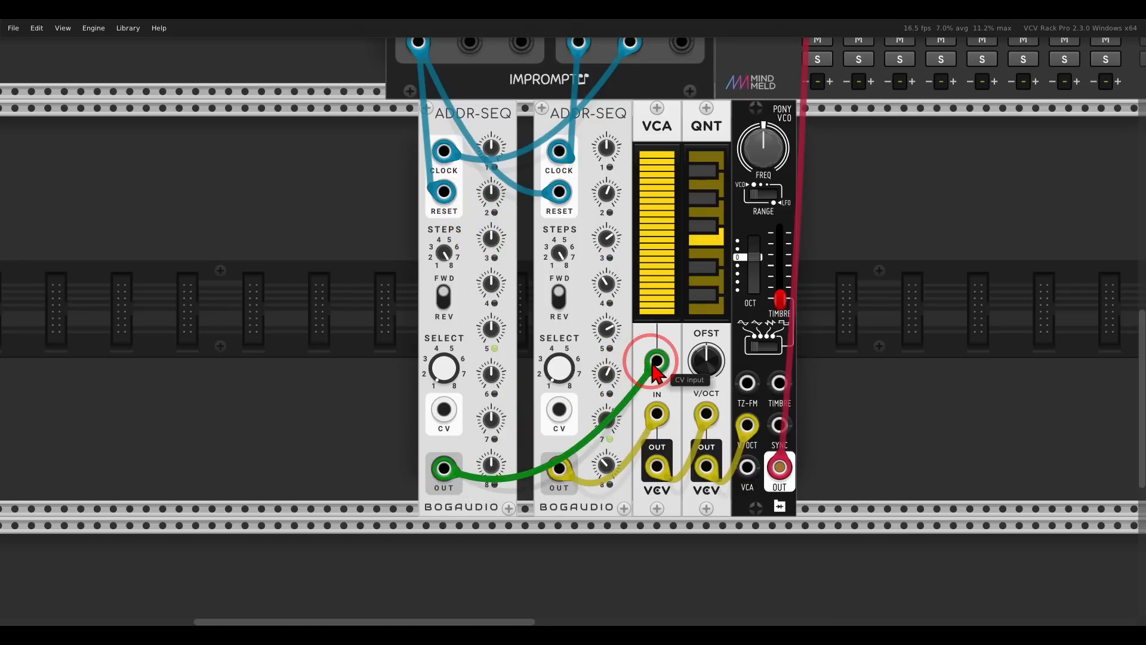
left_click(770, 344)
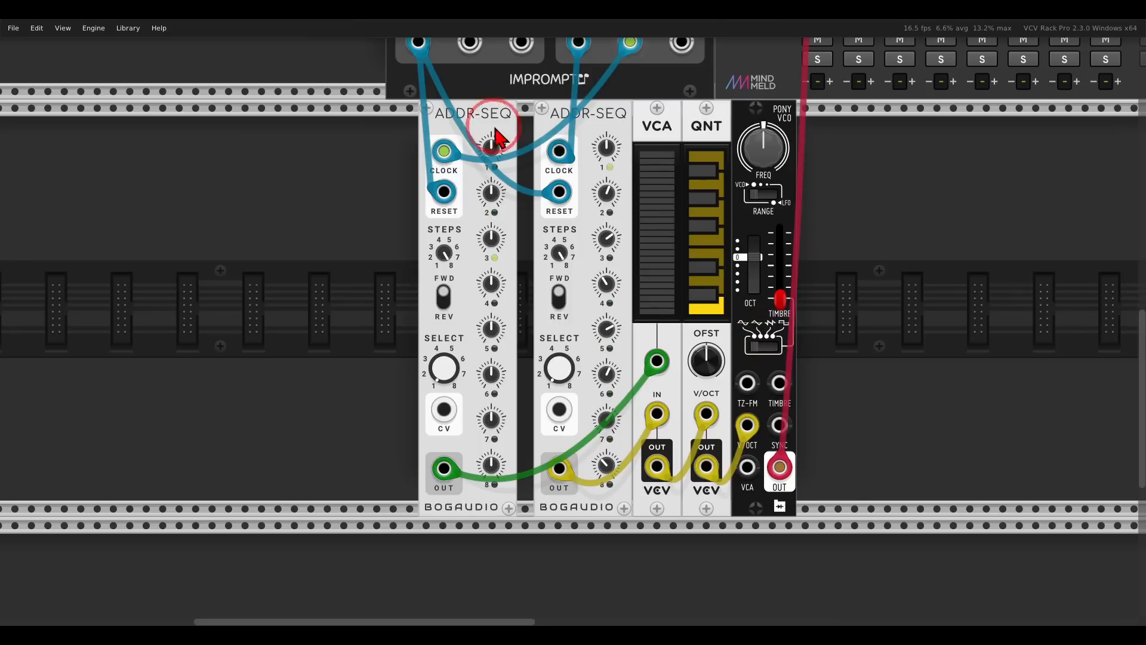
Set the output range of the second ADDR-SEQ, the one modulating the VCA, to 0V-10V
right_click(476, 126)
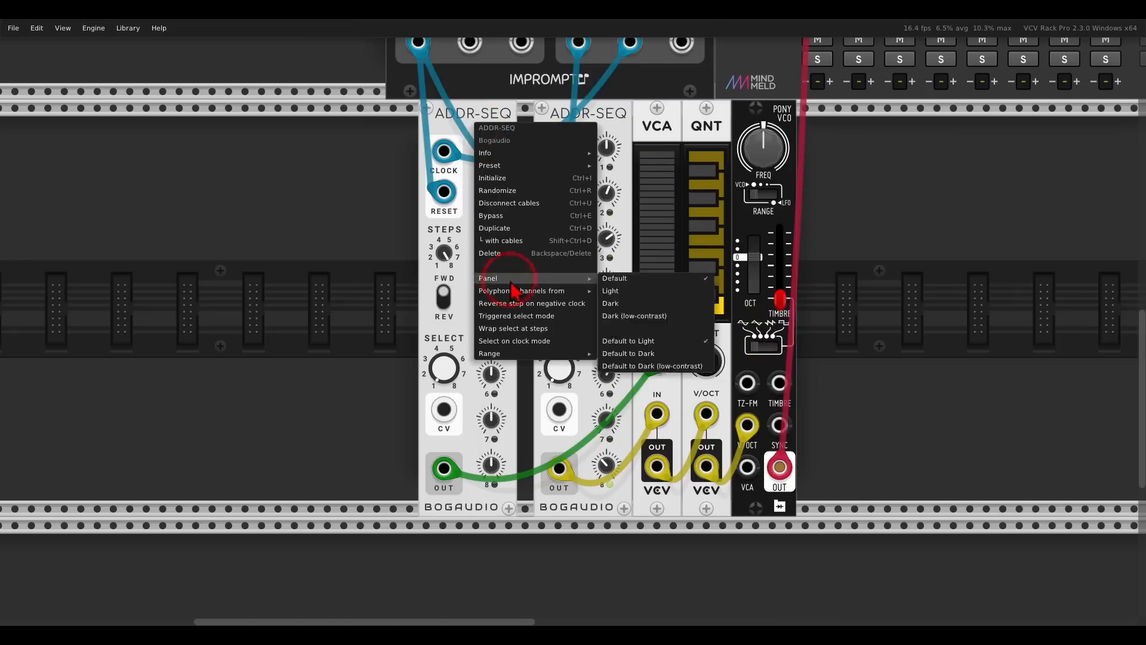
left_click(513, 356)
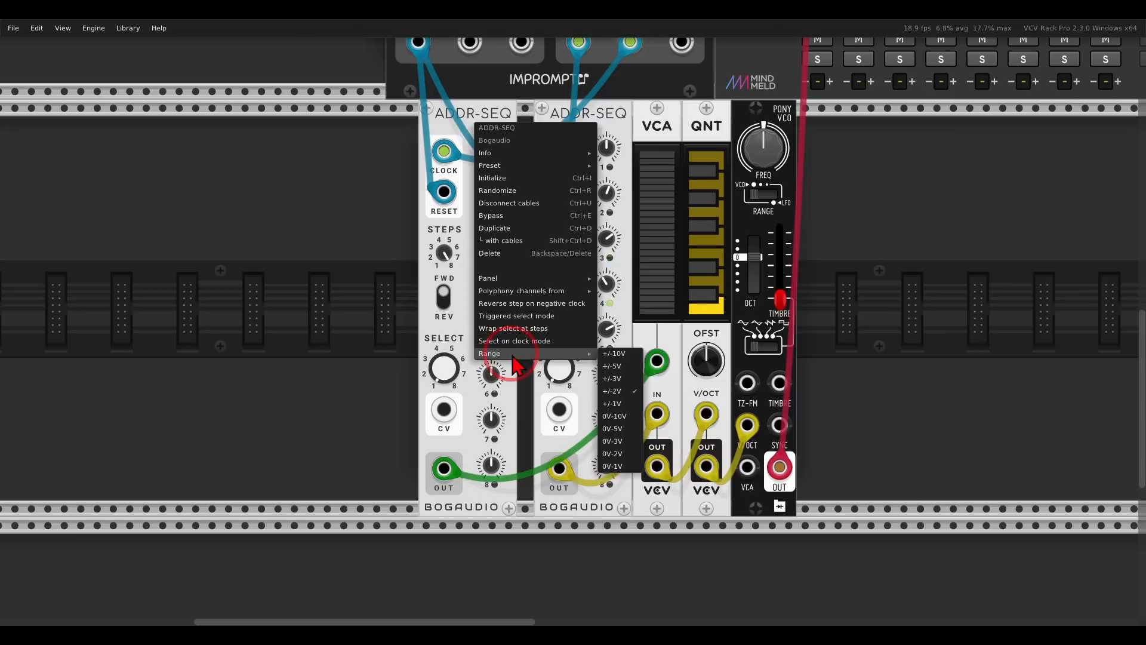
left_click(618, 416)
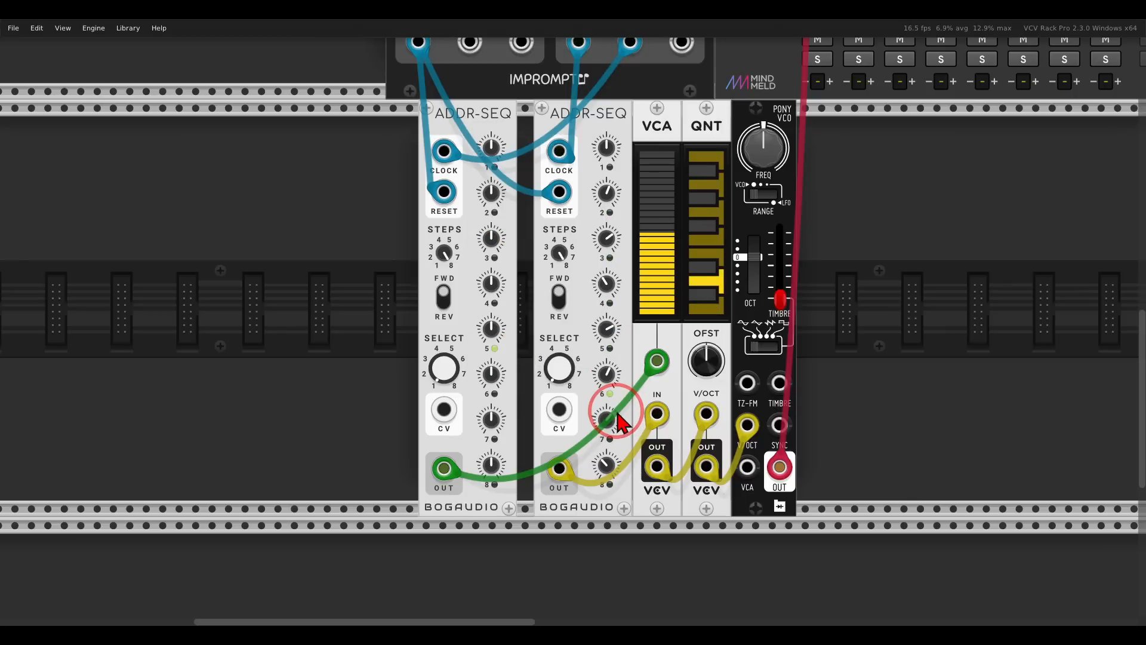
Raise steps 1, 2, 3, 5, 6 and 7 of the second ADDR-SEQ to 10 V, and turn step 8 up partway
left_click_drag(491, 149, 478, 19)
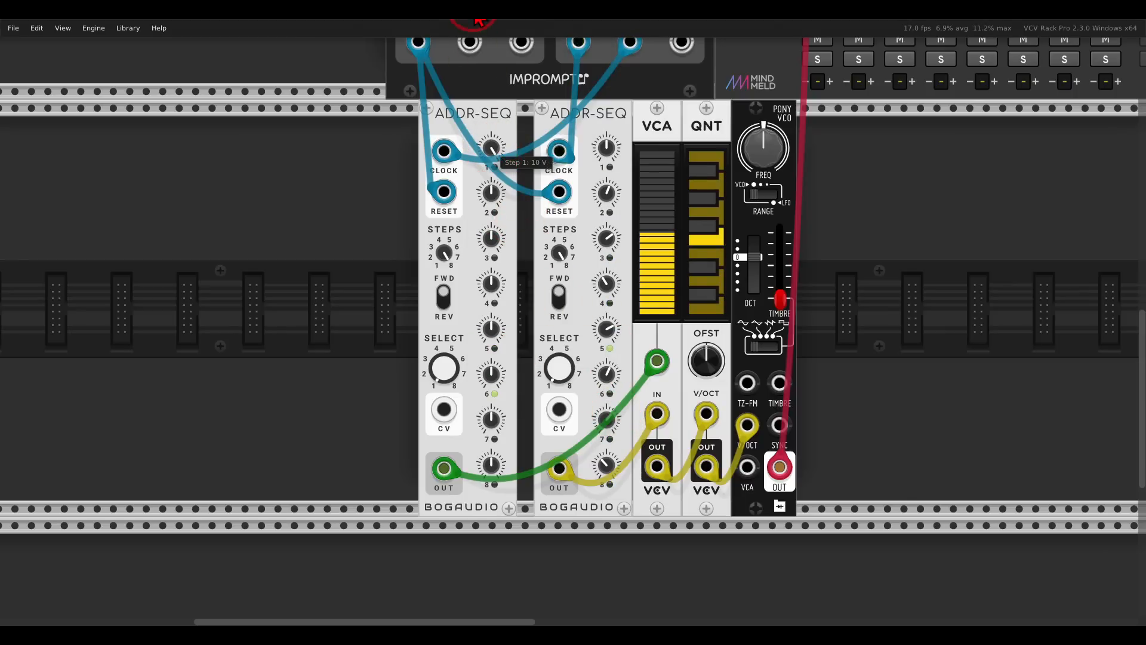
left_click_drag(490, 191, 462, 50)
left_click_drag(489, 238, 451, 108)
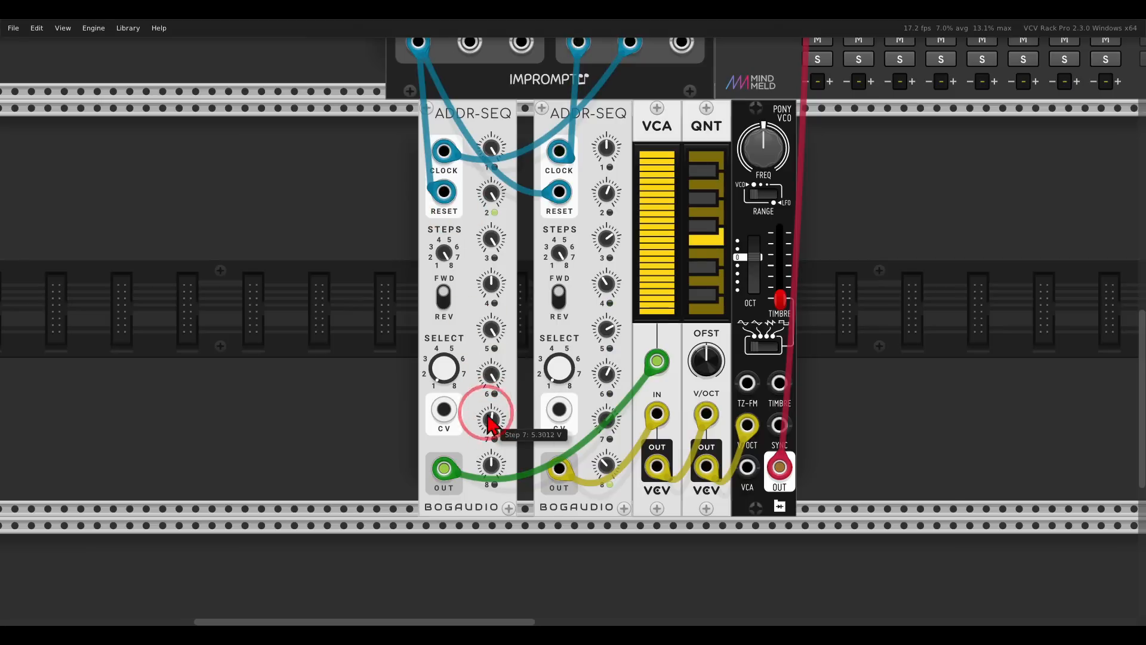
left_click_drag(488, 416, 456, 246)
left_click_drag(493, 468, 469, 419)
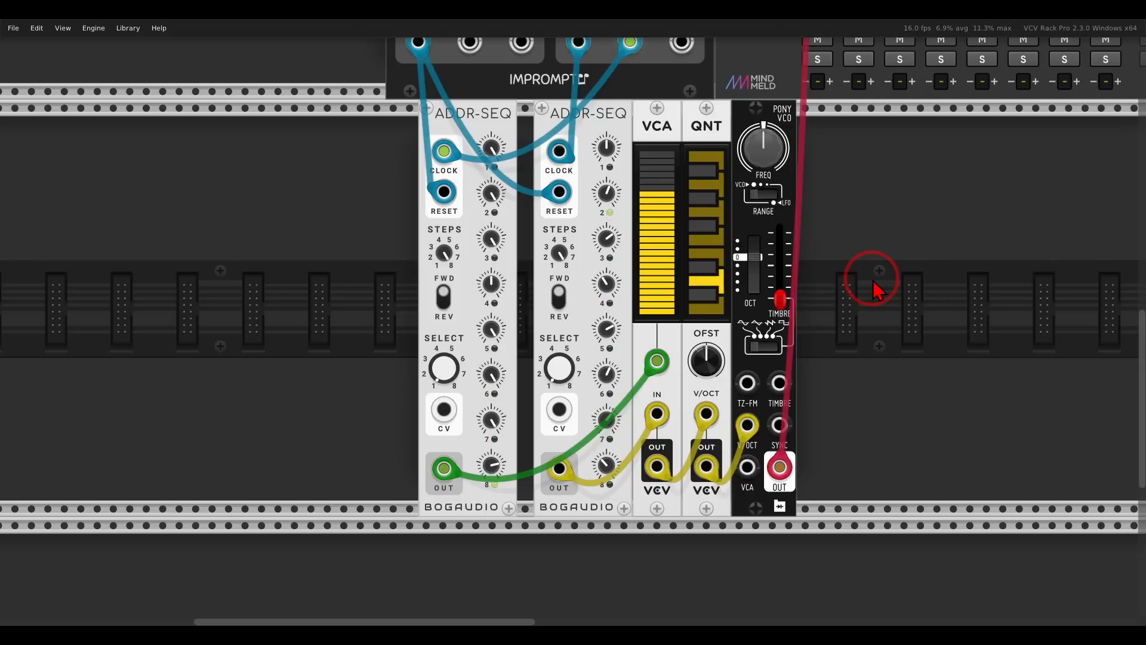
Close the gaps between the modules and add a Chances module and an ADSR EG after the Pony VCO
left_click_drag(793, 118, 745, 119)
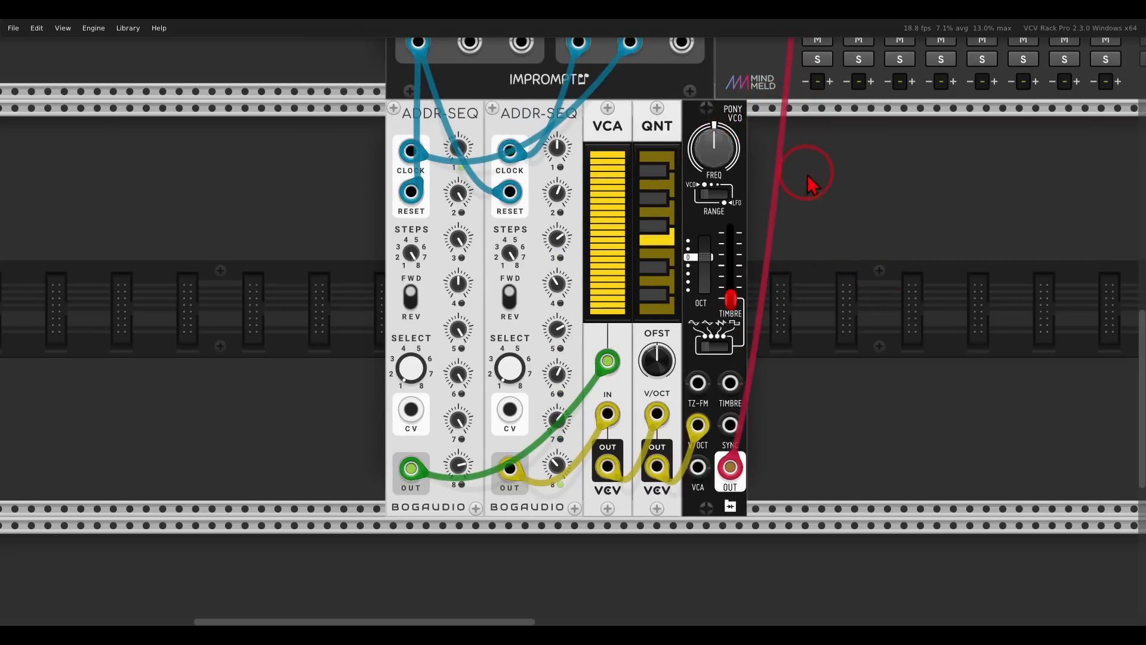
right_click(899, 280)
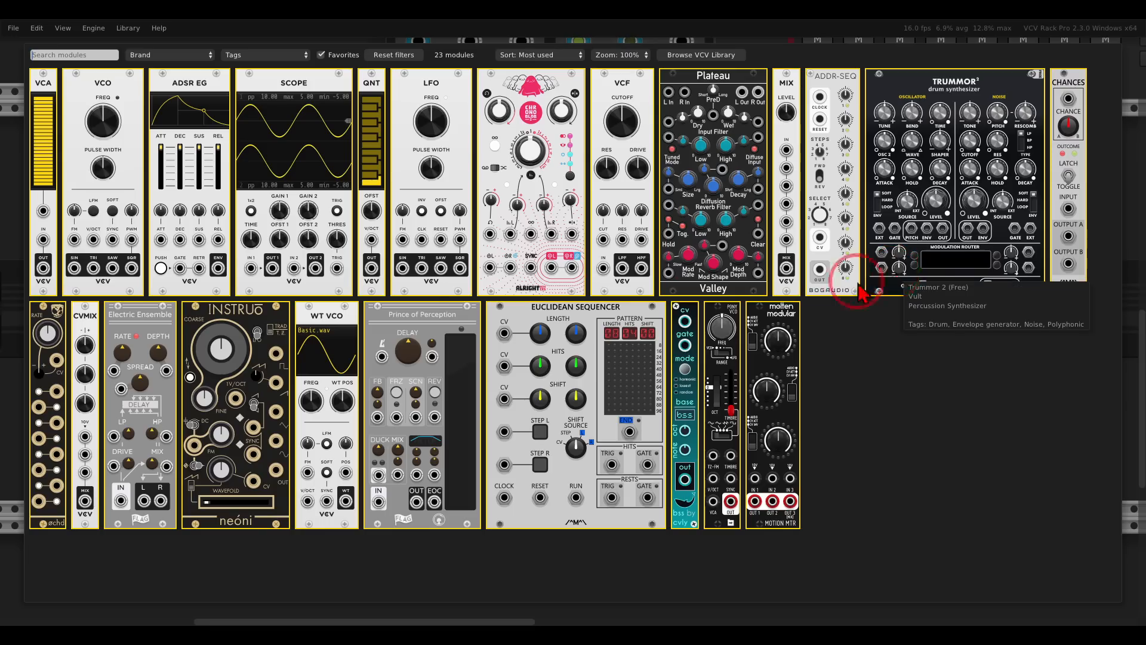
left_click(184, 135)
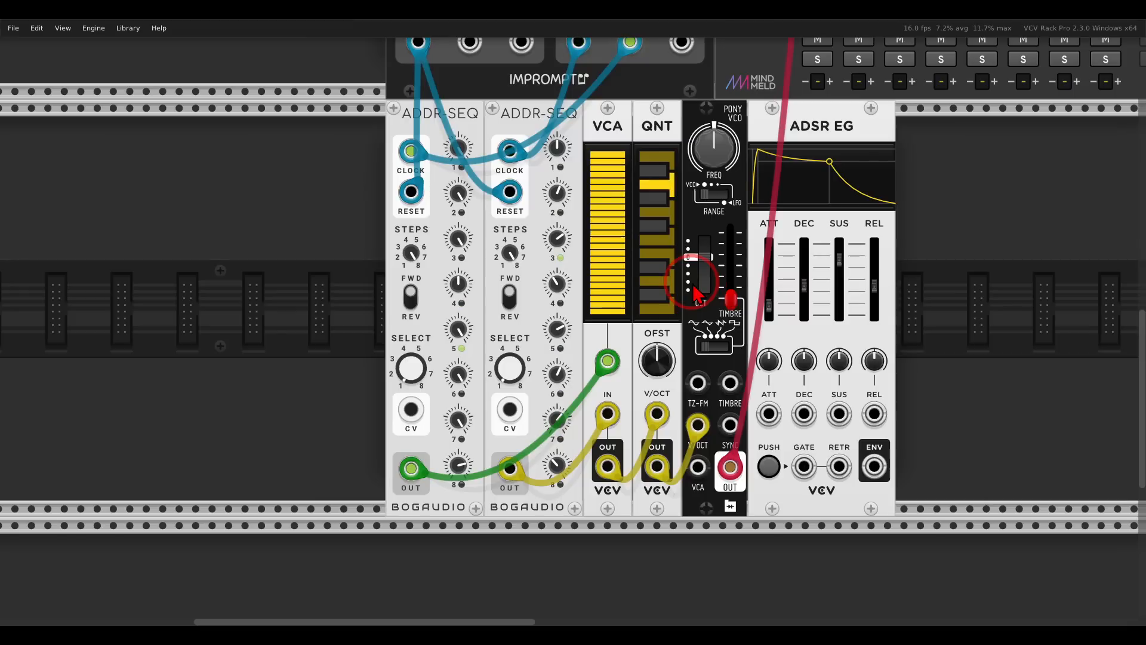
left_click_drag(762, 123, 895, 123)
right_click(839, 193)
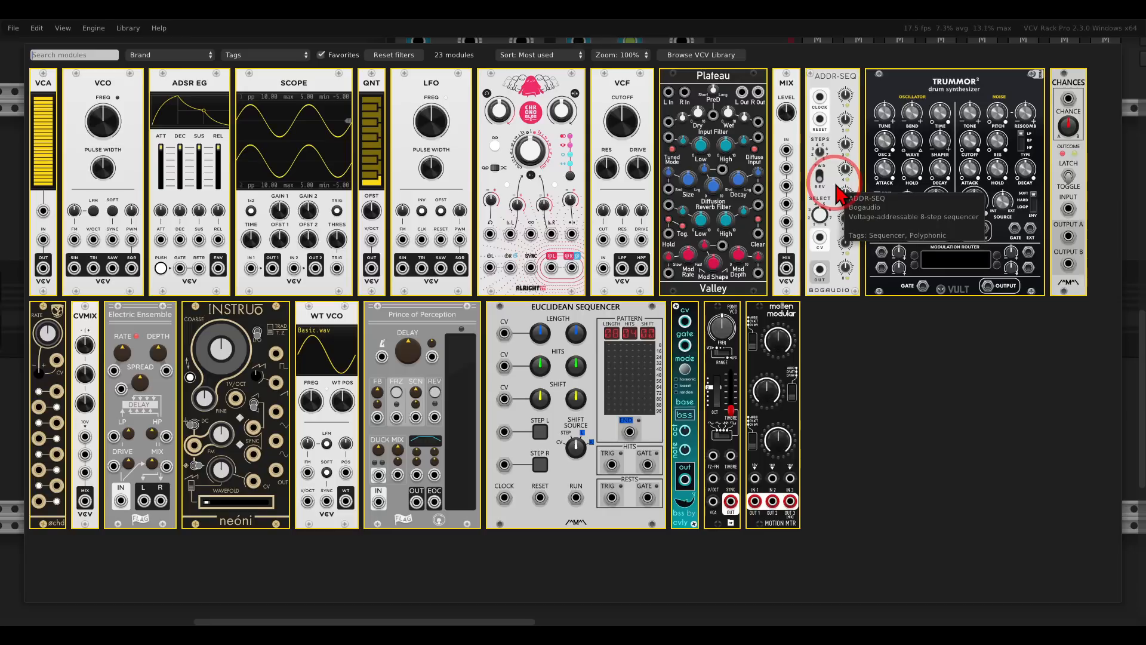
left_click_drag(1068, 83, 854, 137)
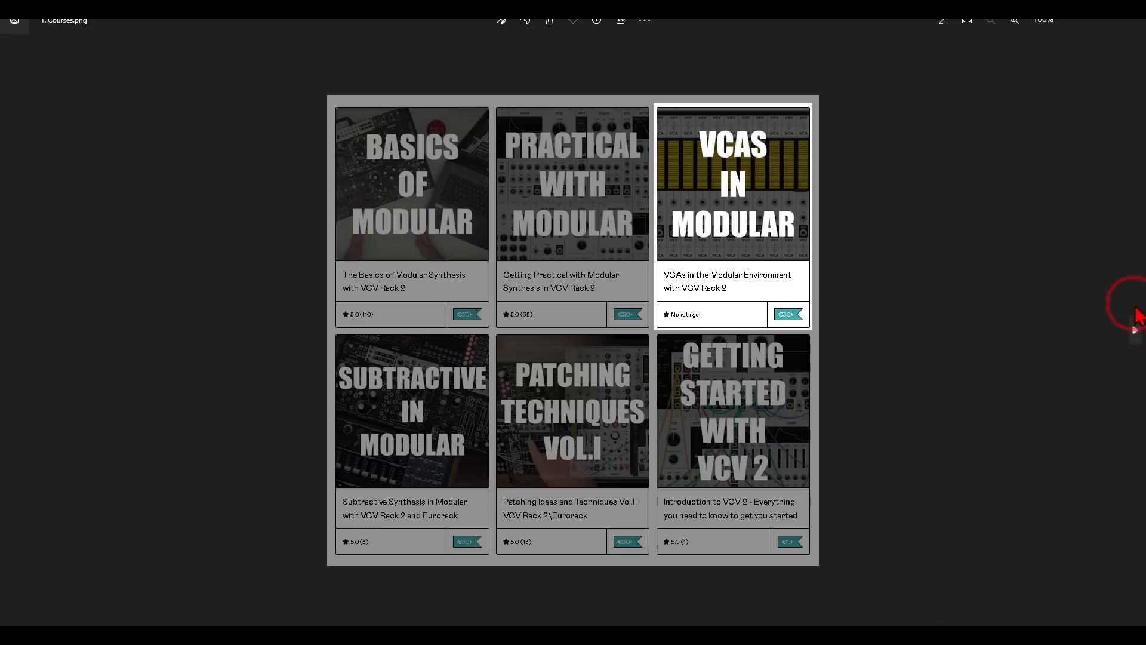
left_click(1136, 329)
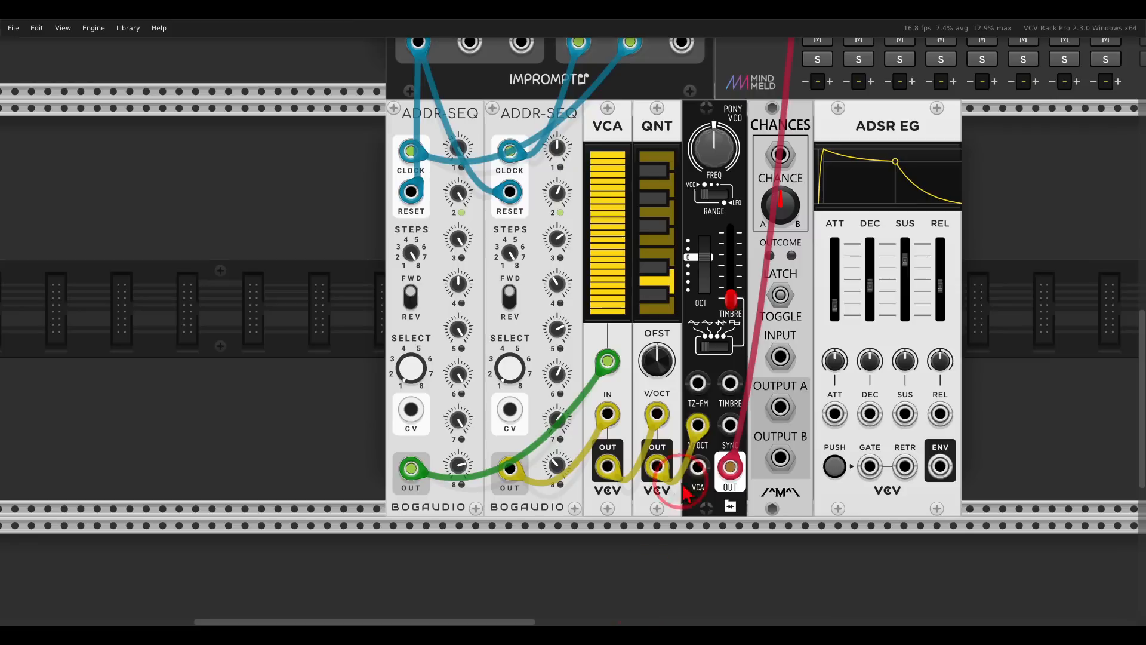
left_click(776, 401)
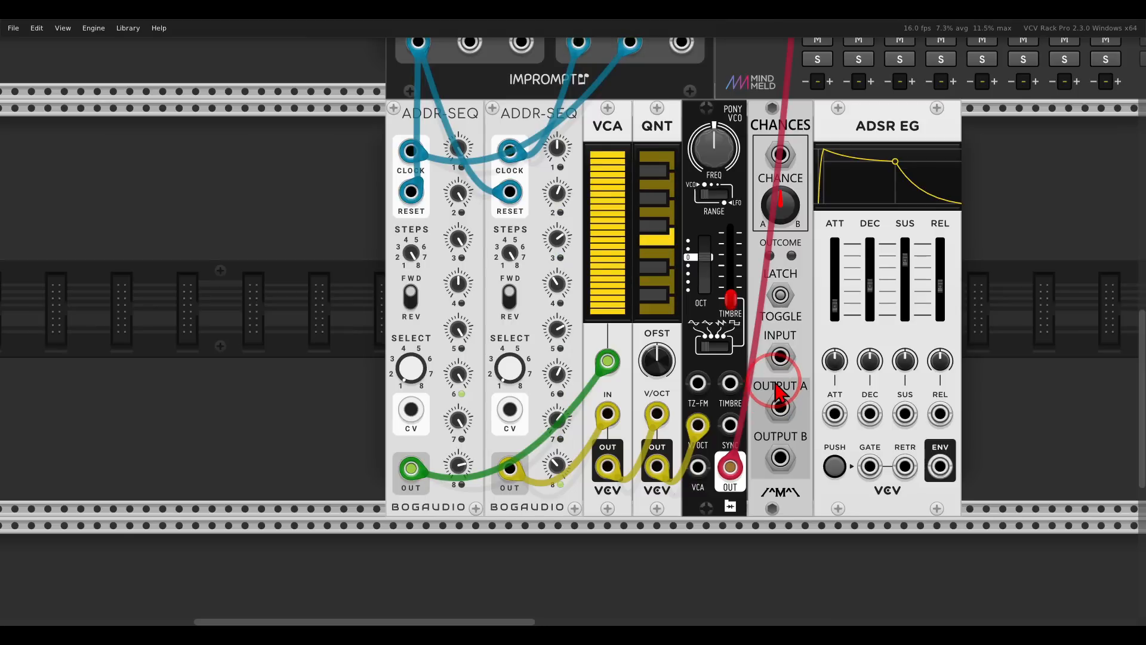
Patch Clocked's CLK 1 into the Chances input, Output A into the ADSR gate, and ENV into the Pony VCO's Timbre input
left_click_drag(578, 42, 780, 357)
left_click_drag(780, 407, 870, 466)
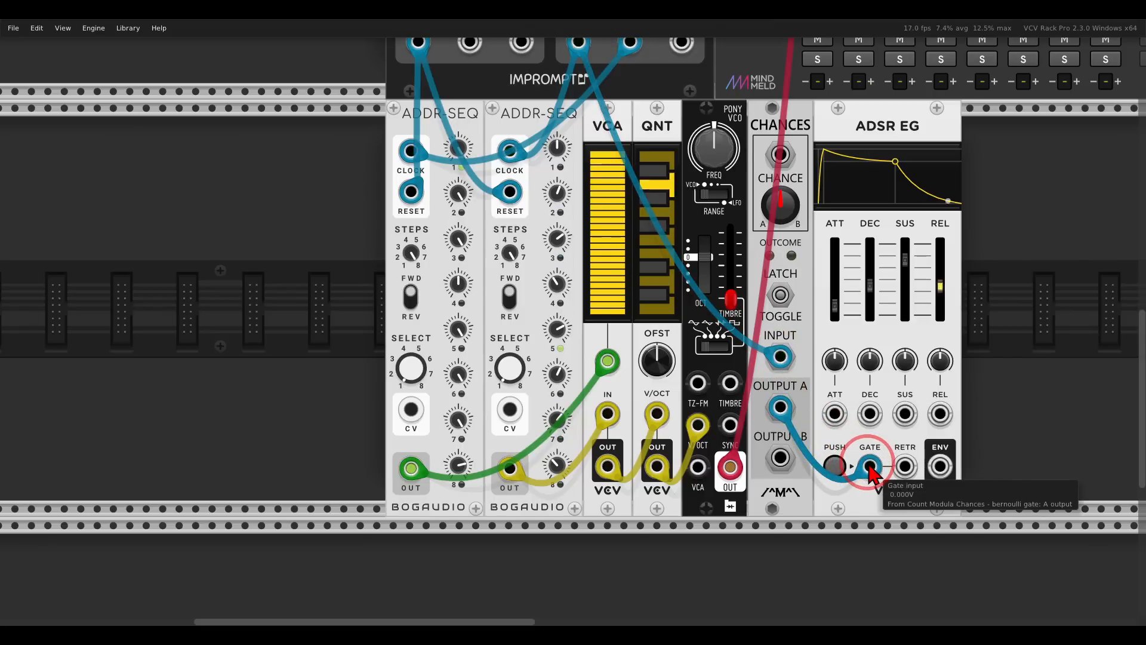
left_click_drag(940, 466, 702, 360)
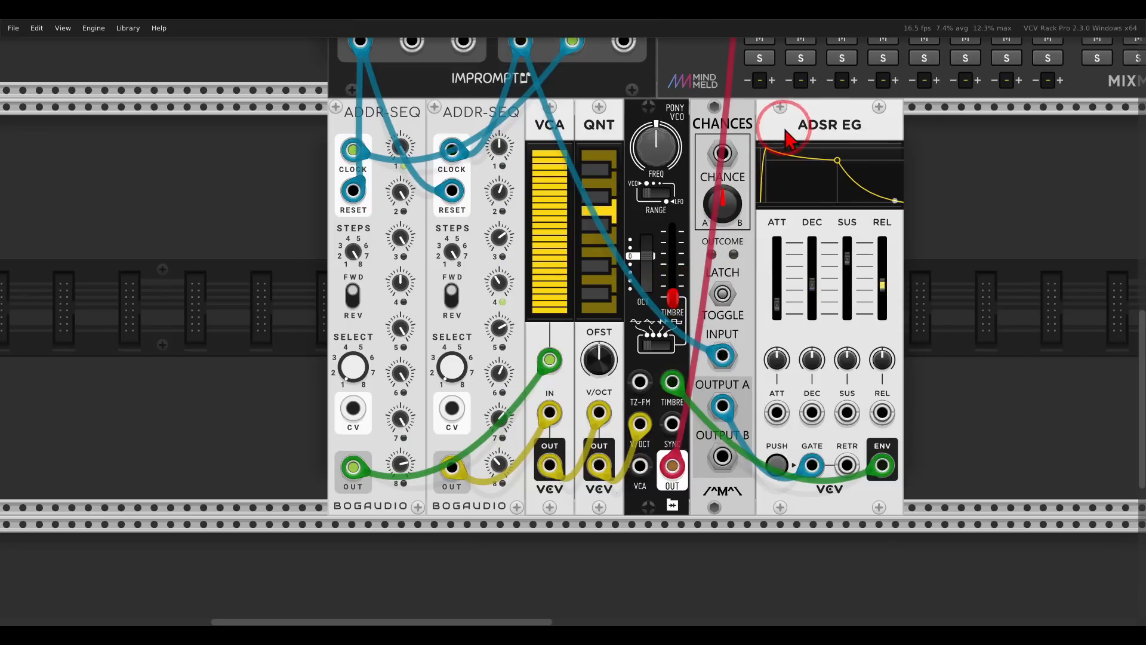
Insert a VCA between Chances and the ADSR EG, and route the envelope through it into the Pony VCO's Timbre input
left_click_drag(776, 128, 839, 133)
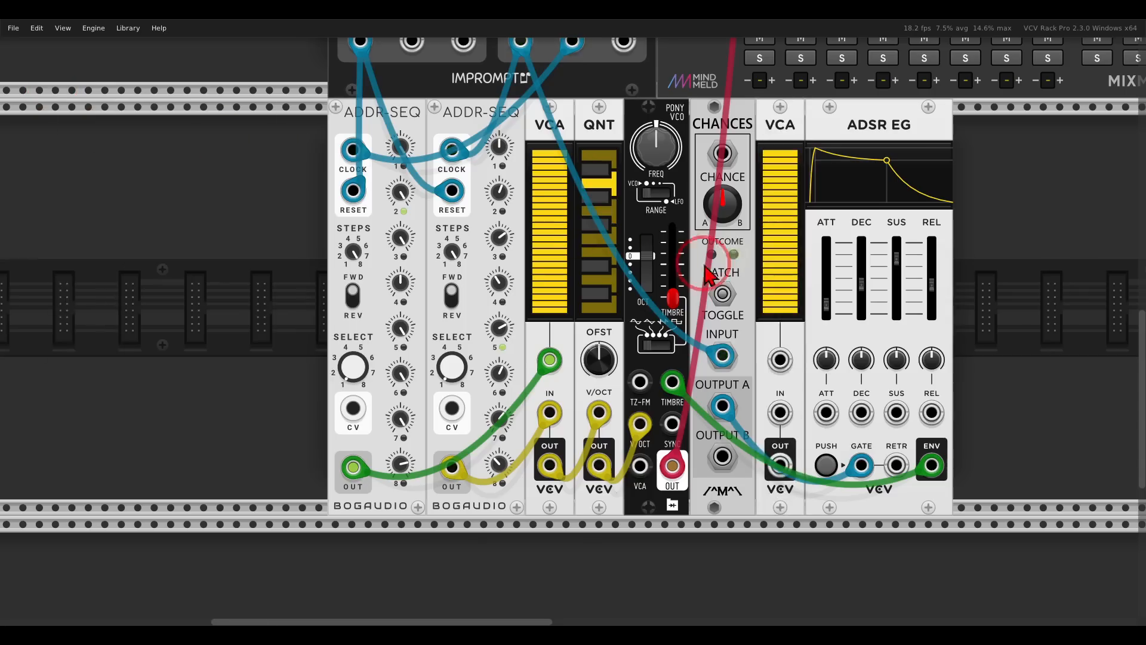
left_click_drag(672, 382, 780, 412)
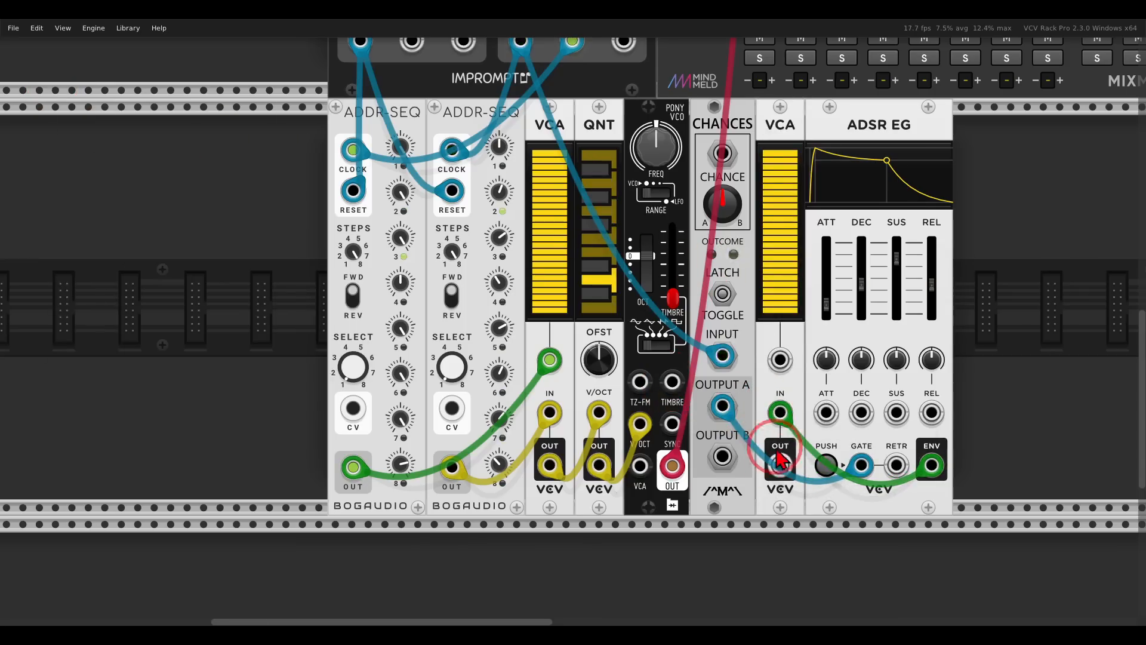
left_click_drag(780, 466, 673, 384)
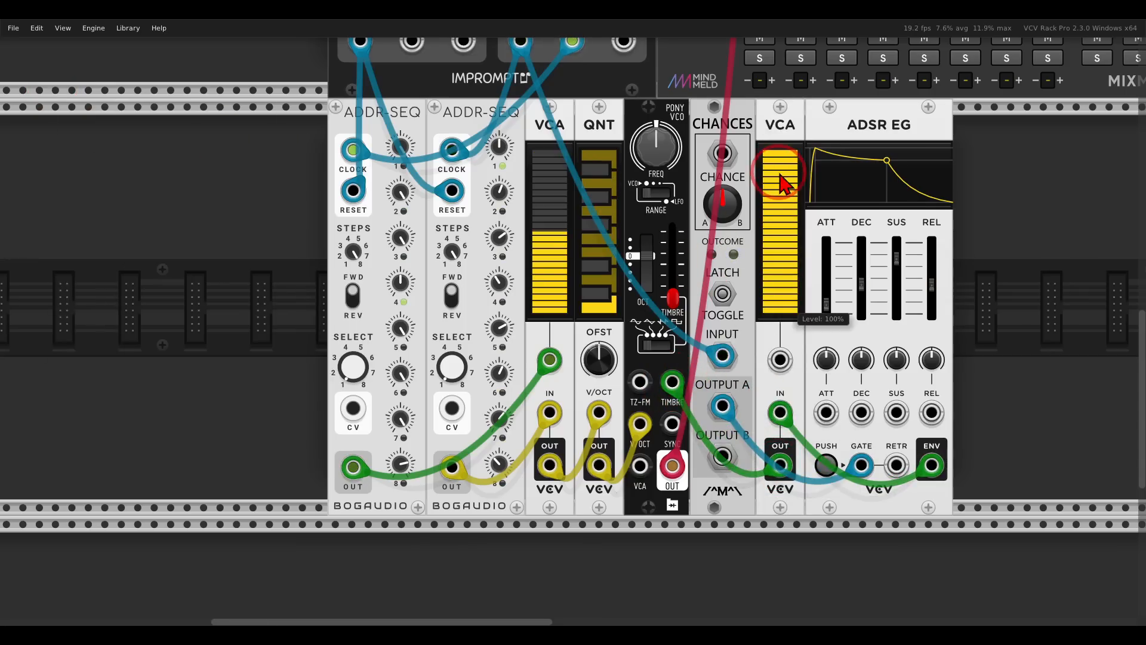
Set the envelope VCA's level to about 7%, drop the ADSR sustain to minimum, and lengthen its attack and decay
left_click_drag(780, 197, 778, 394)
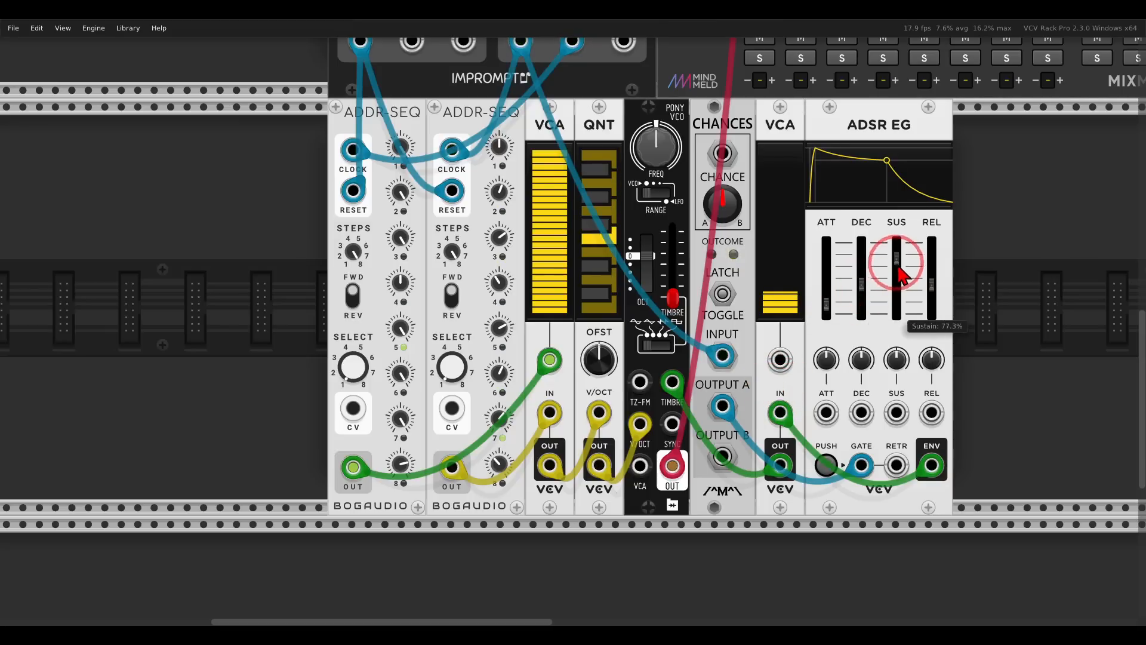
left_click_drag(897, 258, 886, 393)
left_click_drag(826, 301, 865, 273)
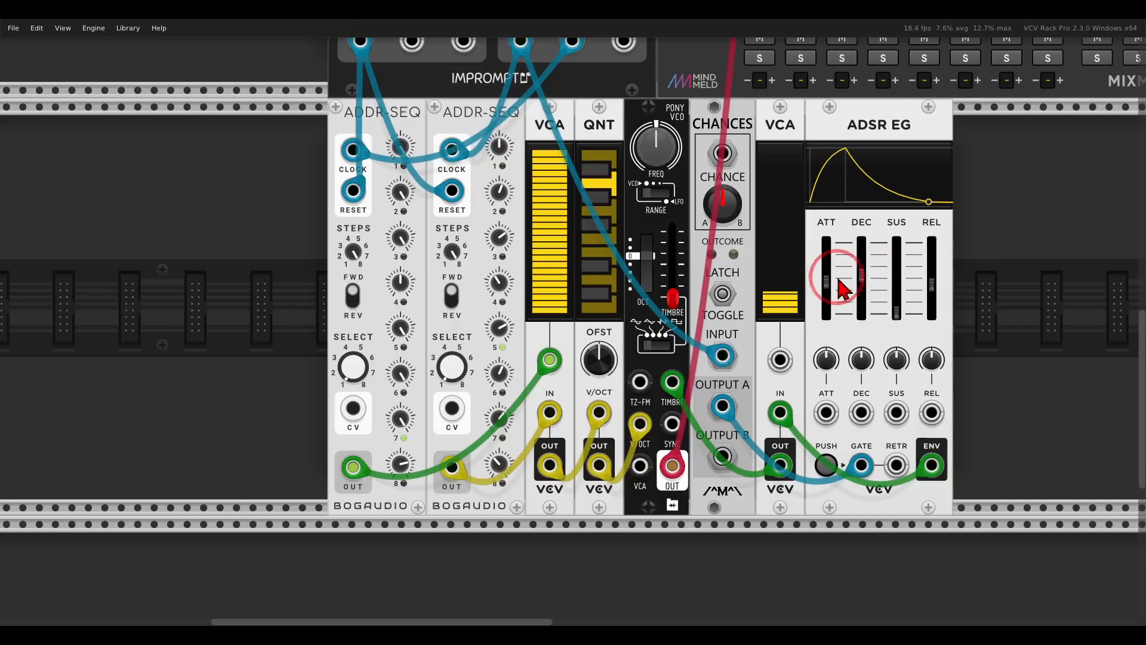
left_click_drag(793, 279, 793, 291)
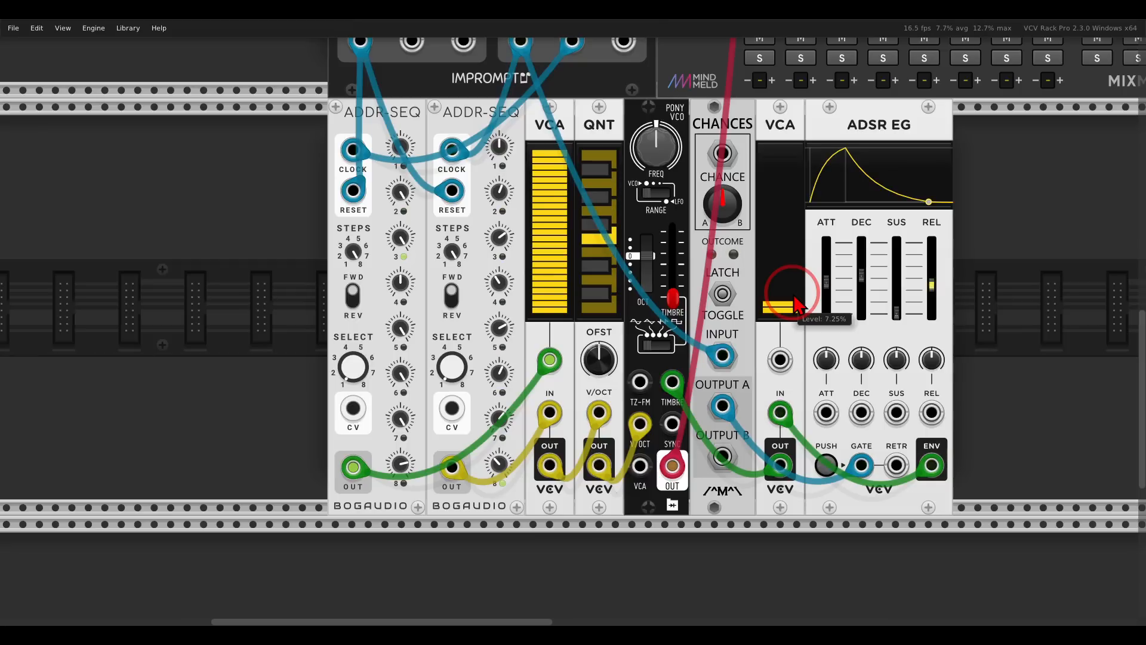
Add a Prince of Perception delay after the ADSR EG and route the Pony VCO's output through it to the mixer
scroll(776, 298, "down", 4)
right_click(808, 275)
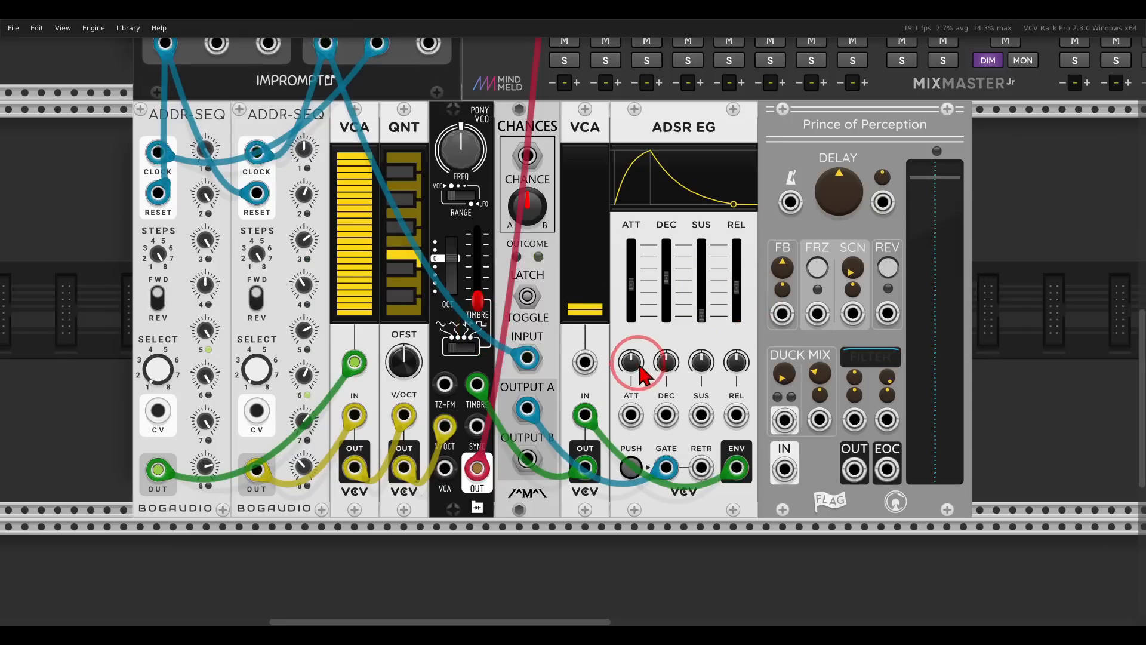
mouse_move(477, 469)
left_mouse_down()
mouse_move(769, 440)
mouse_move(853, 470)
mouse_move(558, 525)
mouse_move(477, 469)
left_mouse_up()
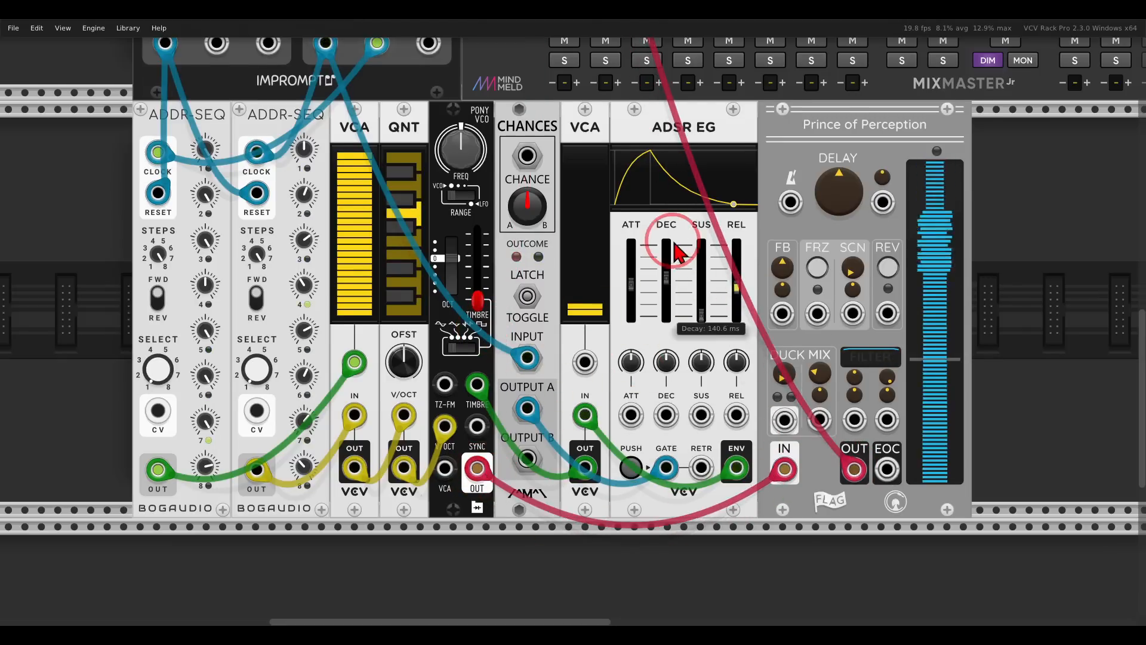
Patch a clock signal into the clock input of the Prince of Perception delay
left_click_drag(674, 242, 768, 334)
scroll(782, 344, "down", 1)
left_click_drag(849, 323, 546, 62)
left_click_drag(824, 394, 768, 219)
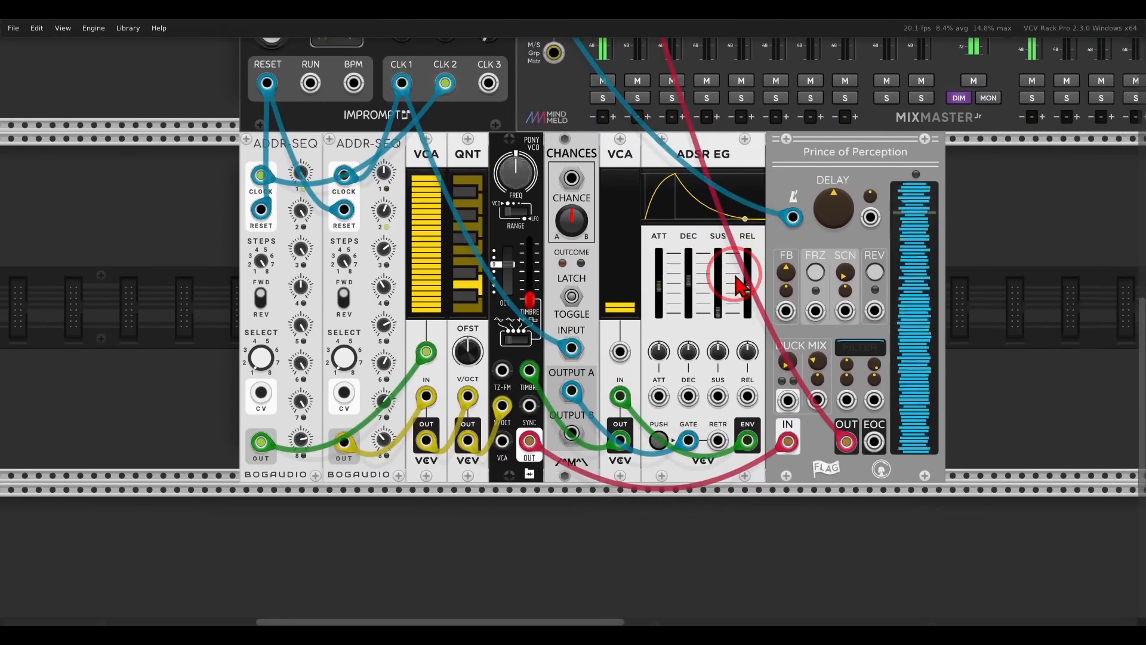
Turn the Prince of Perception's delay time up slightly and raise its low-cut filter
scroll(740, 286, "up", 1)
left_click_drag(845, 203, 845, 200)
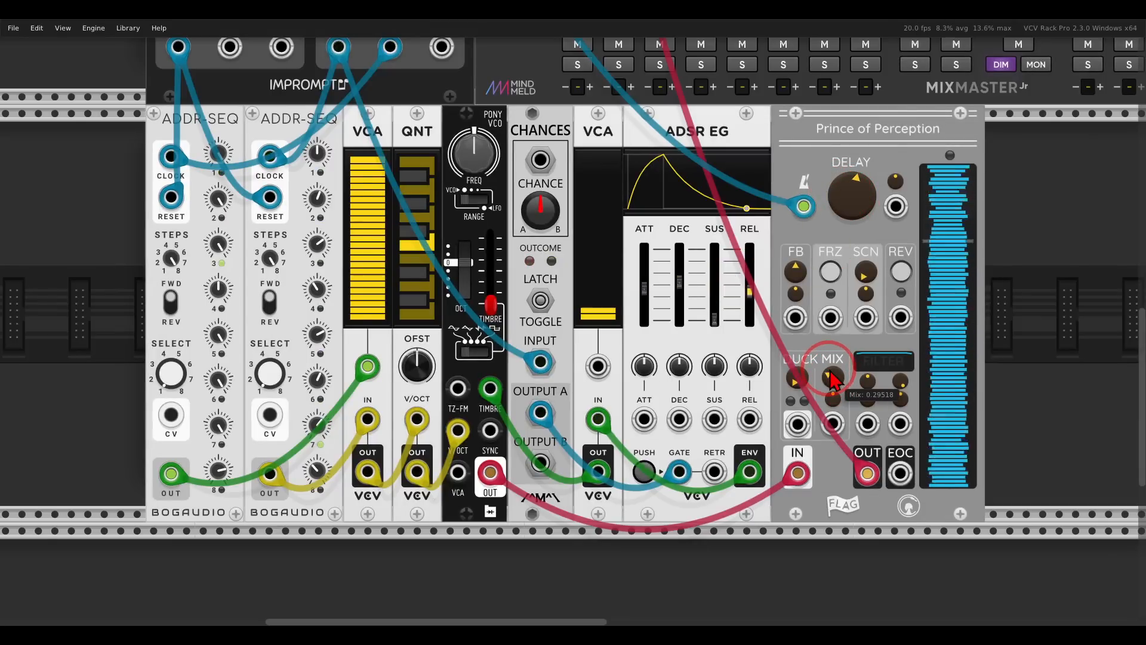
left_click_drag(867, 382, 849, 356)
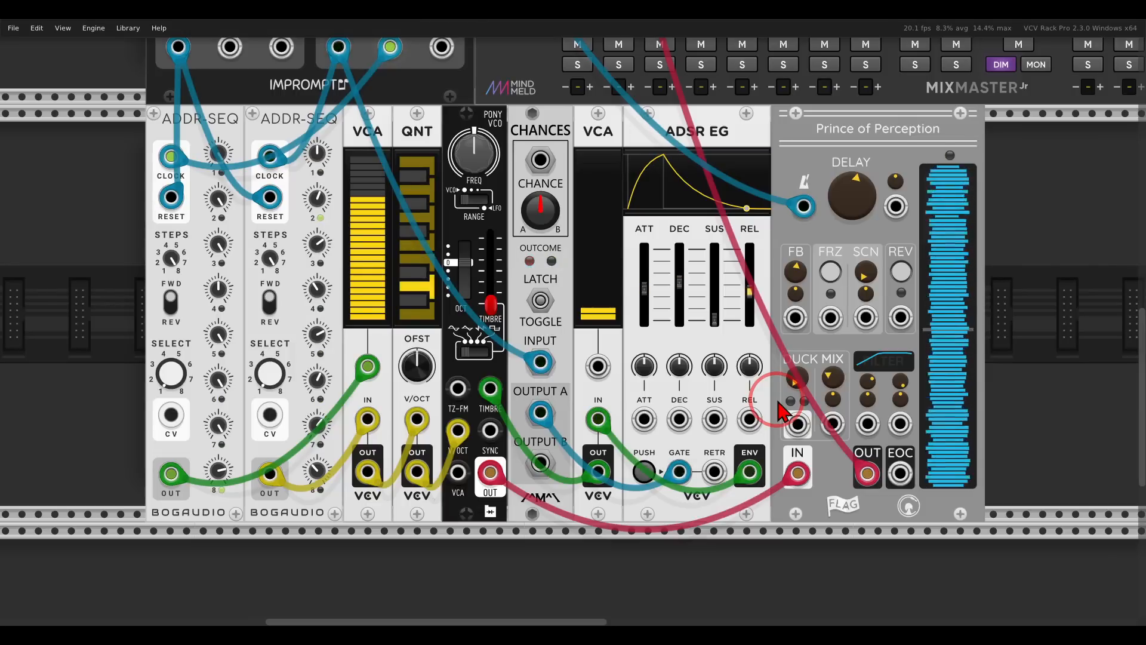
Mute the mixer's first channel and add an Instruō neóni oscillator in the empty row beyond the delay
scroll(782, 412, "down", 2)
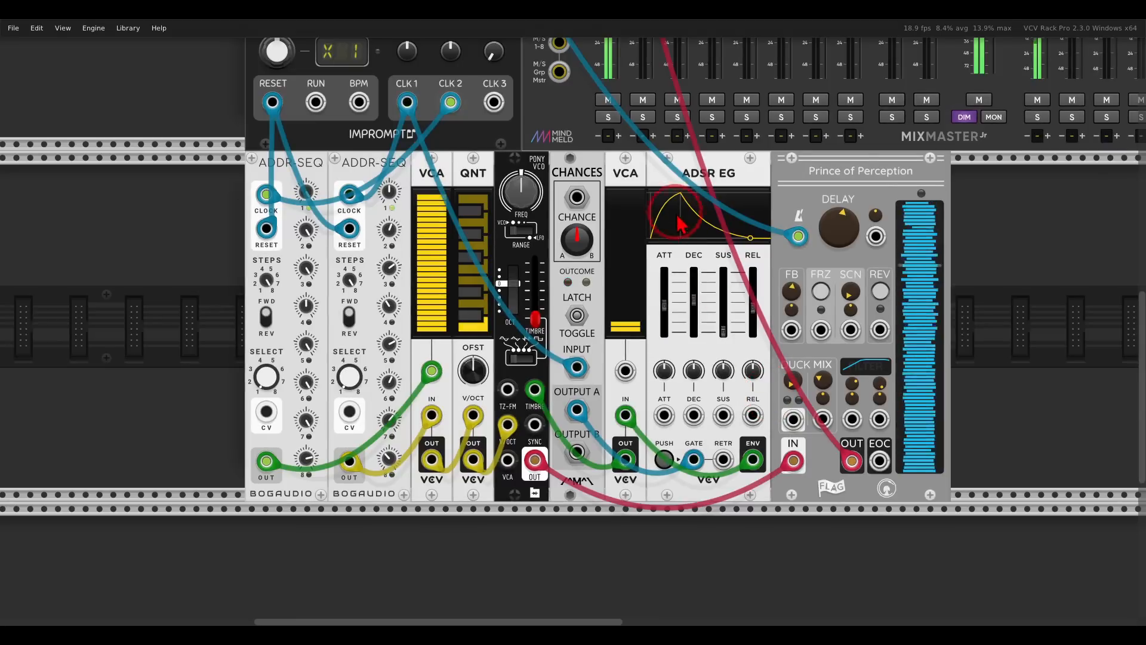
left_click(608, 99)
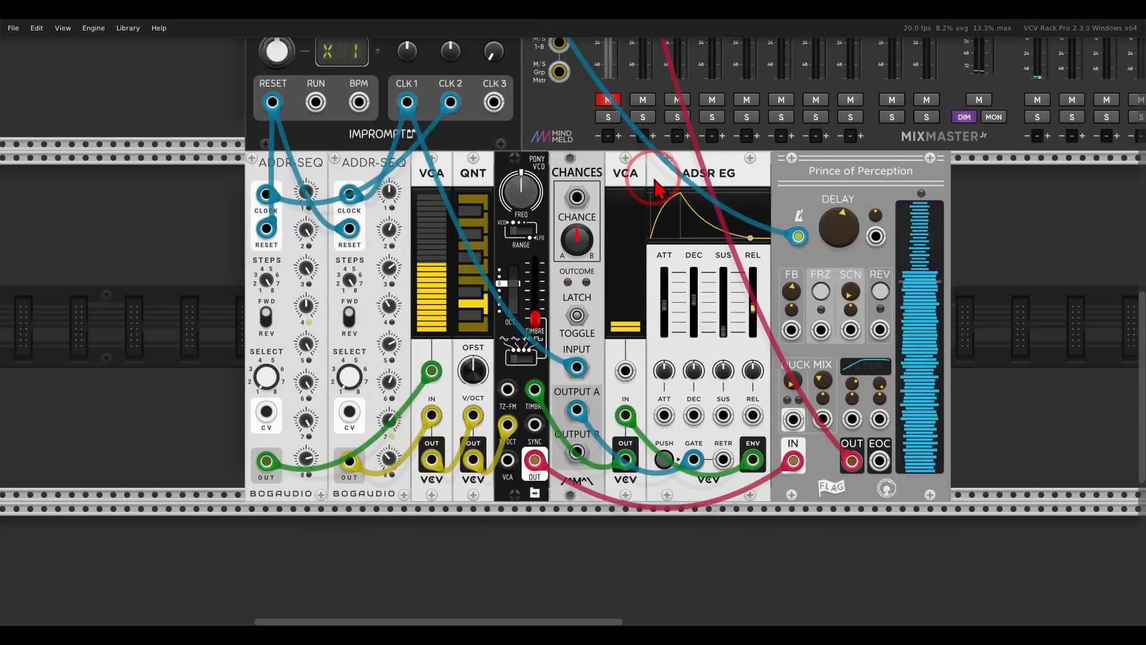
left_click_drag(842, 340, 352, 334)
right_click(676, 306)
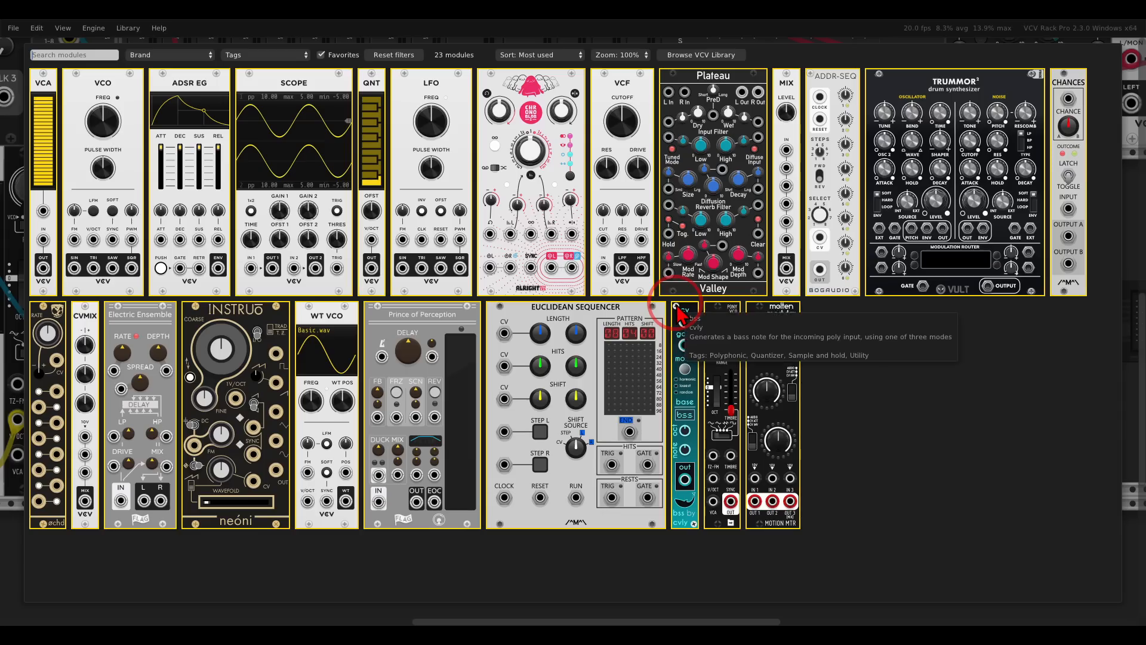
left_click(230, 347)
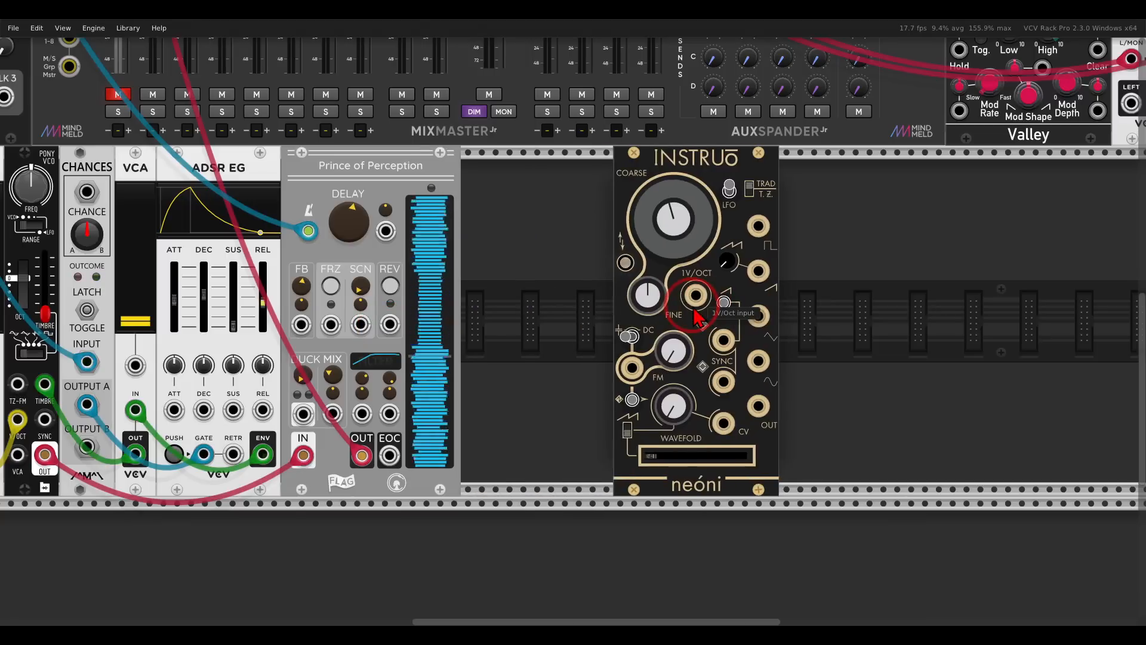
Add a WT VCO and a VCA next to the neóni
right_click(858, 310)
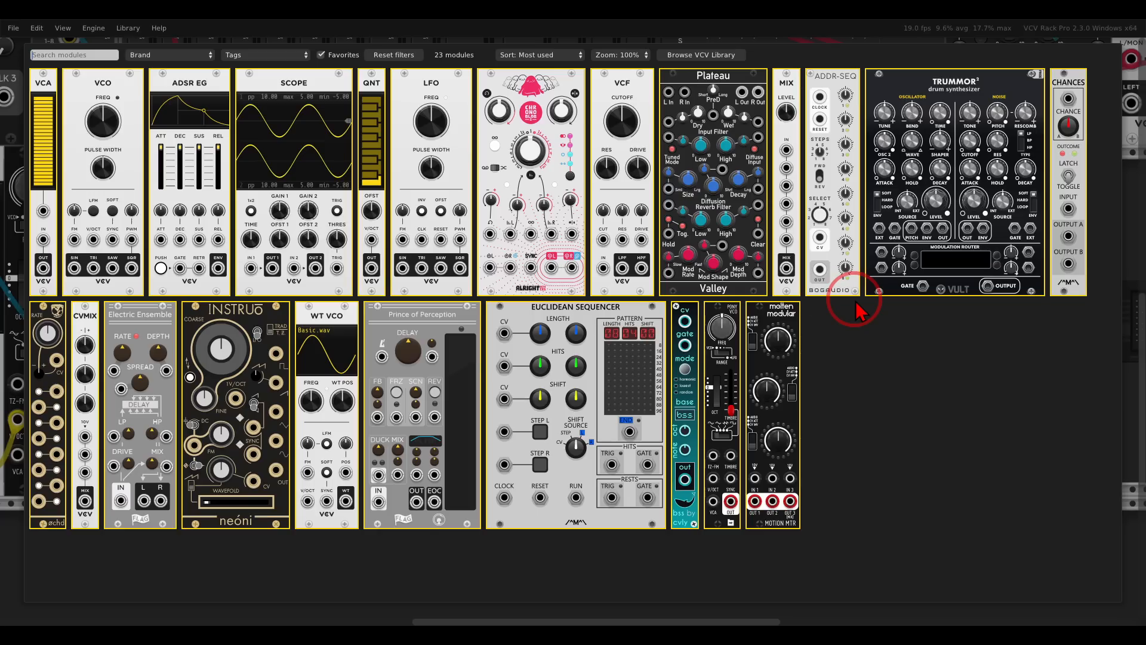
left_click(349, 310)
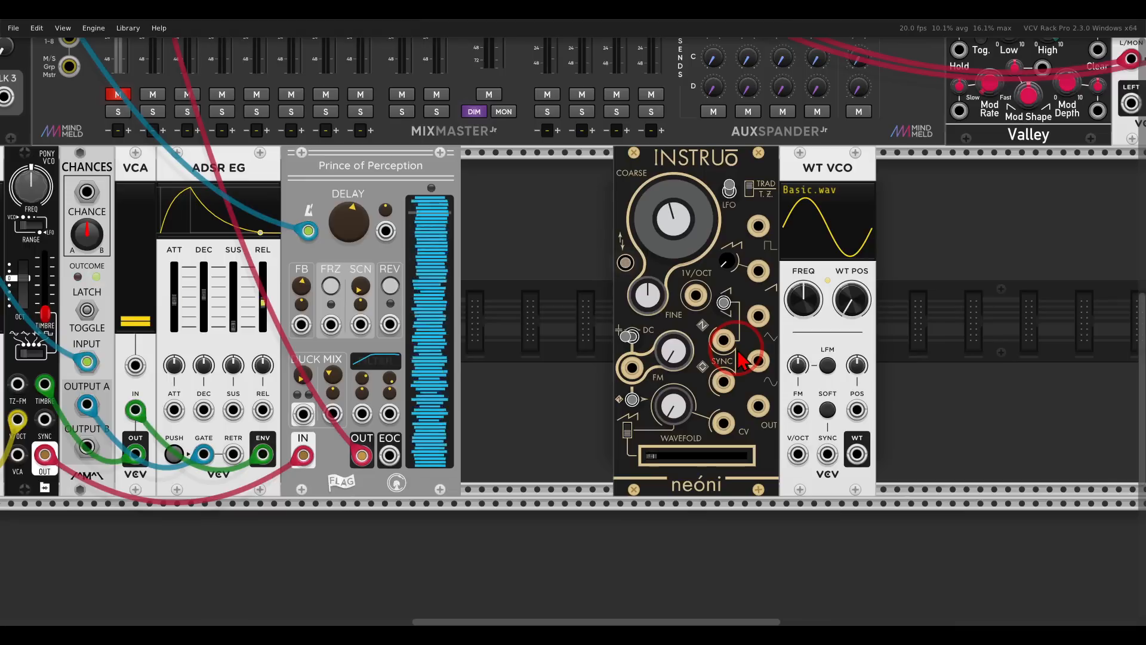
left_click_drag(818, 362, 671, 360)
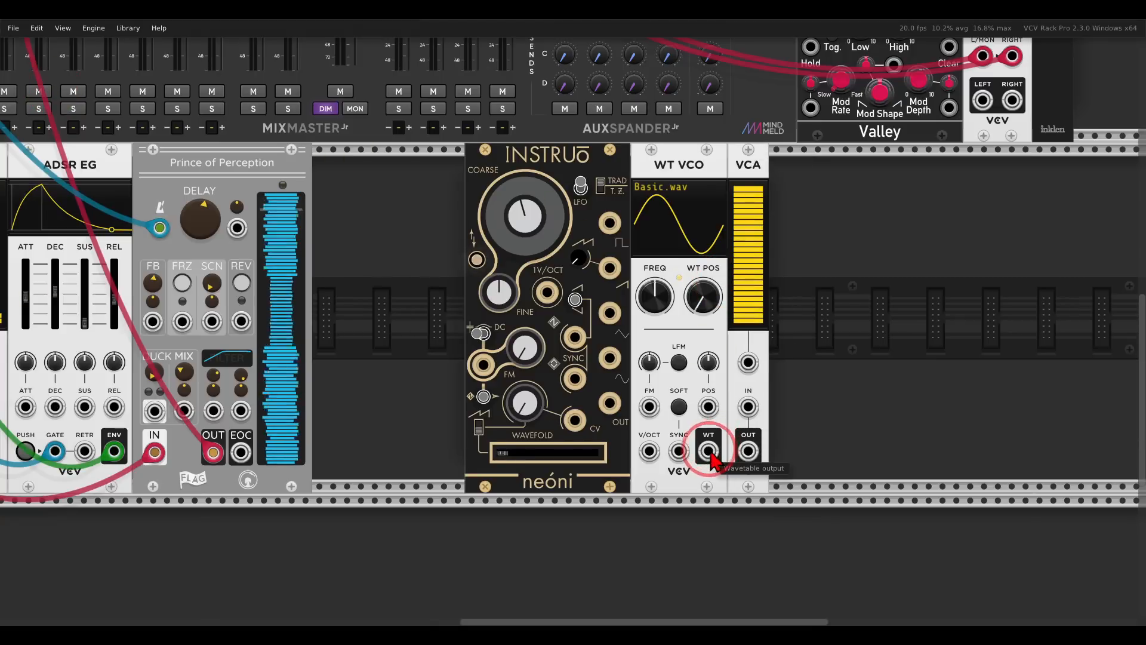
Patch the WT VCO's wavetable output into the new VCA's input and the VCA's output into a free mixer channel
left_click_drag(708, 451, 749, 407)
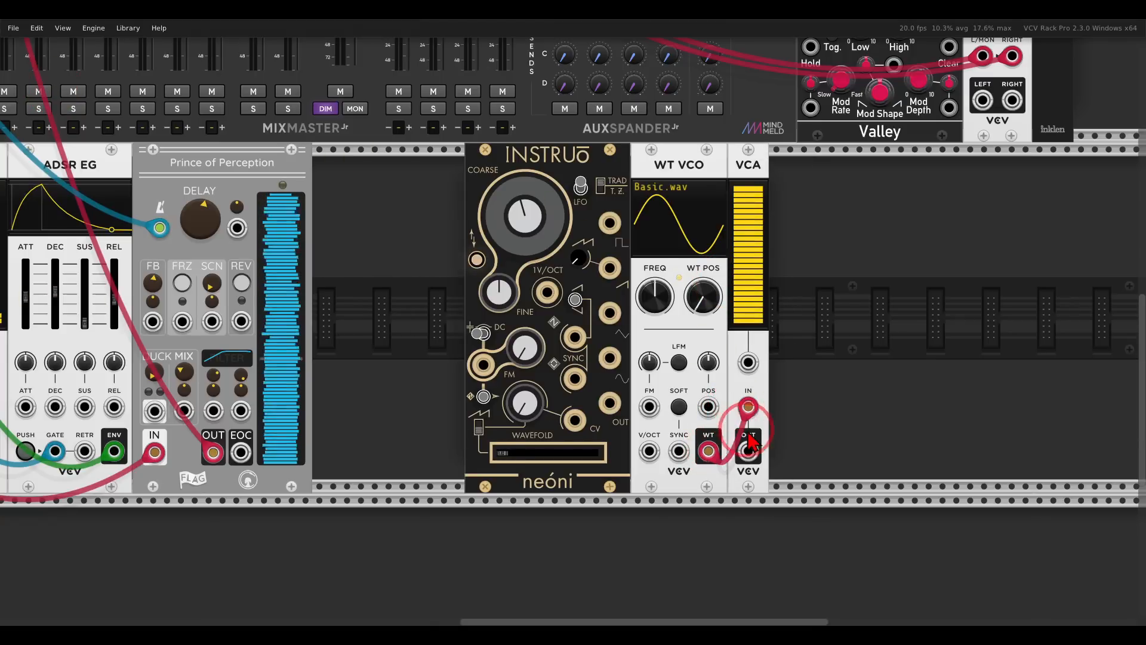
key("Up")
key("Left")
left_click_drag(749, 452, 272, 95)
key("Down")
key("Right")
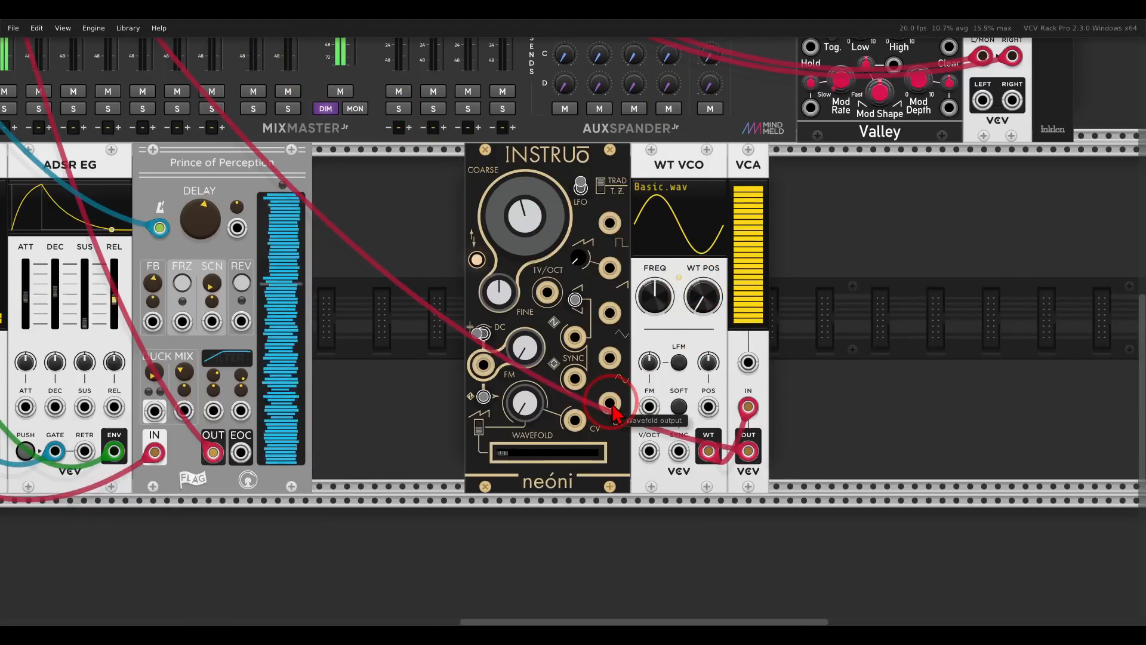
Patch the neóni's wavefold output into the CV input of the VCA next to the WT VCO
left_click_drag(613, 411, 756, 374)
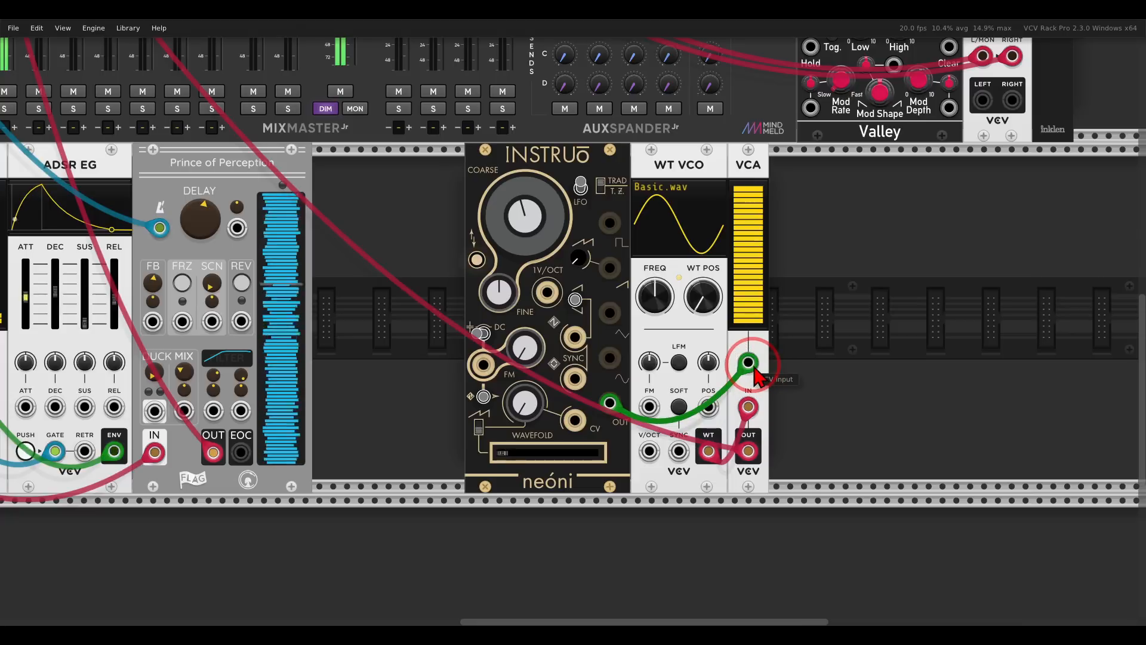
left_click_drag(756, 374, 756, 374)
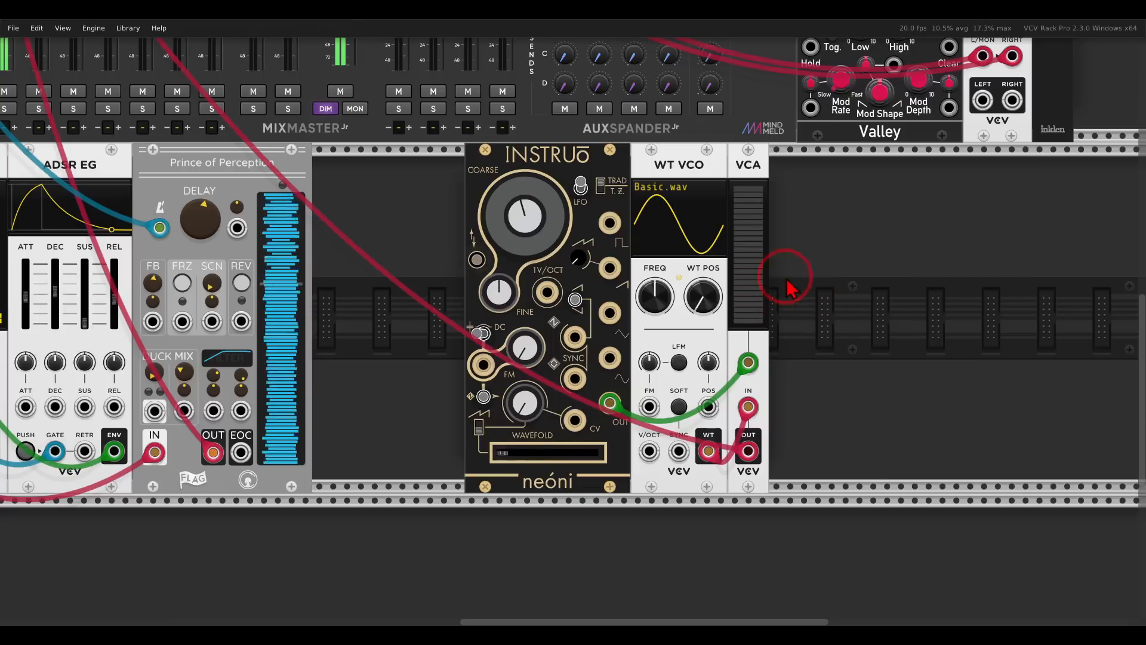
left_click_drag(786, 256, 710, 256)
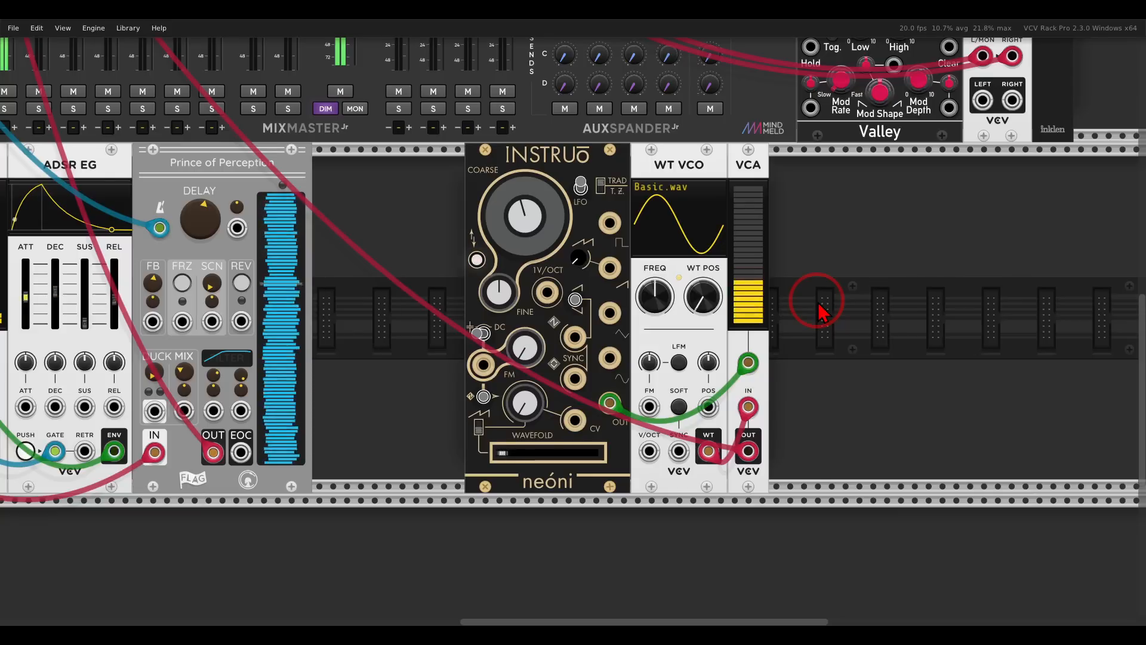
Add a Scope beside the VCA, feed its channel 1 from the neóni's wavefold output, lengthen its time scale and toggle its trigger on
left_click_drag(818, 303, 753, 290)
right_click(772, 290)
left_click(328, 149)
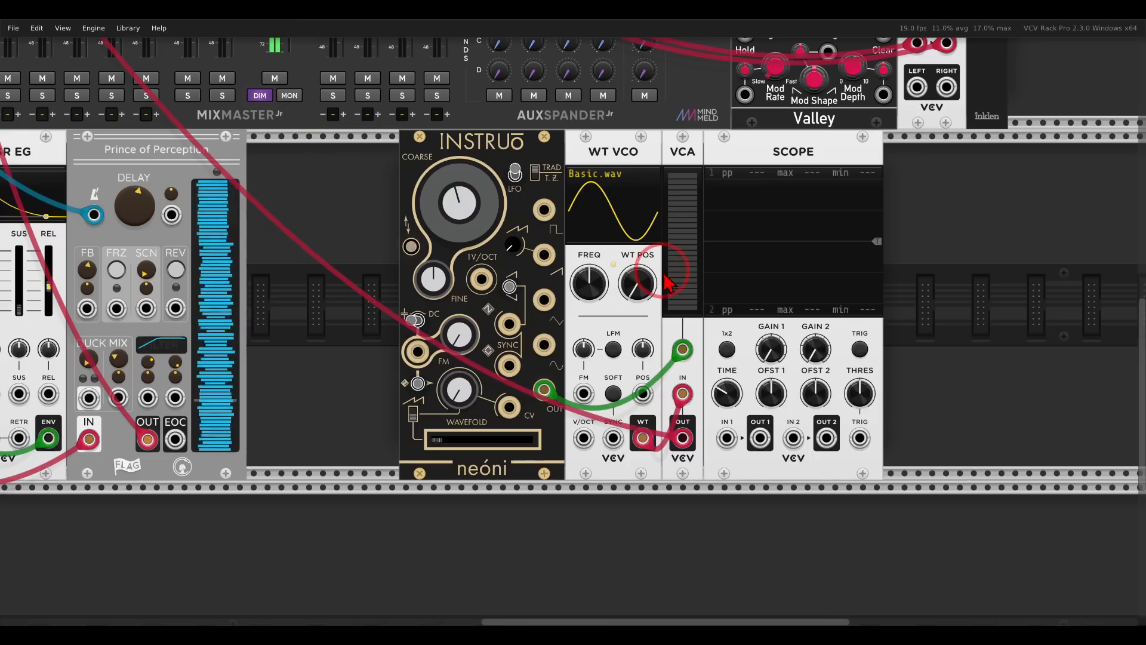
left_click_drag(729, 438, 544, 390)
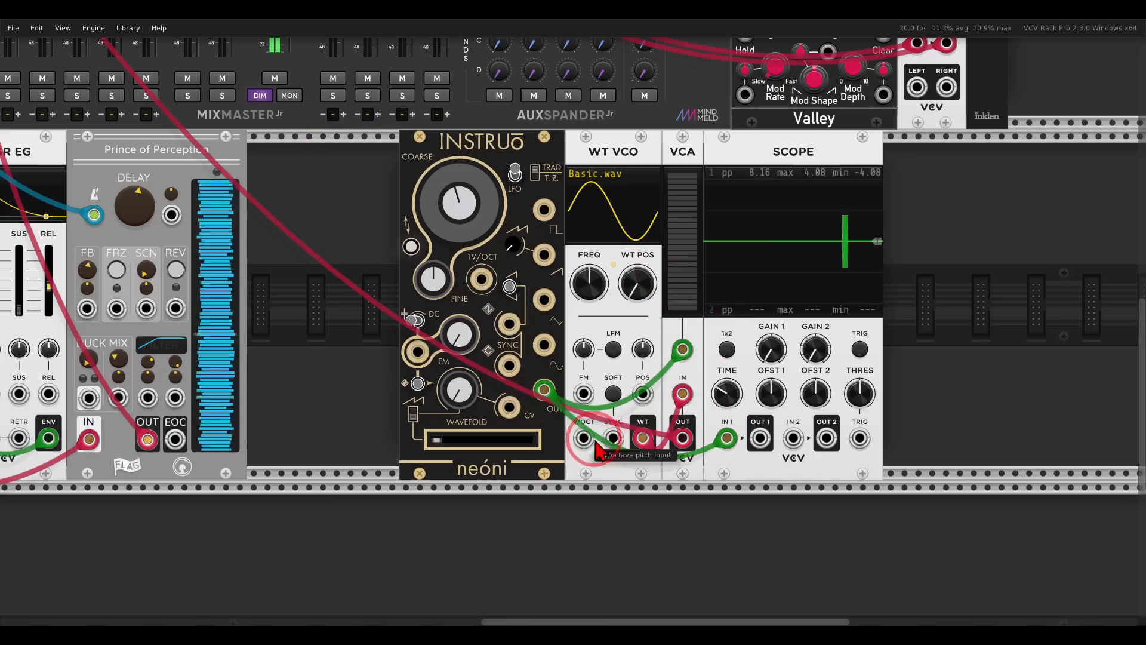
left_click_drag(726, 392, 703, 269)
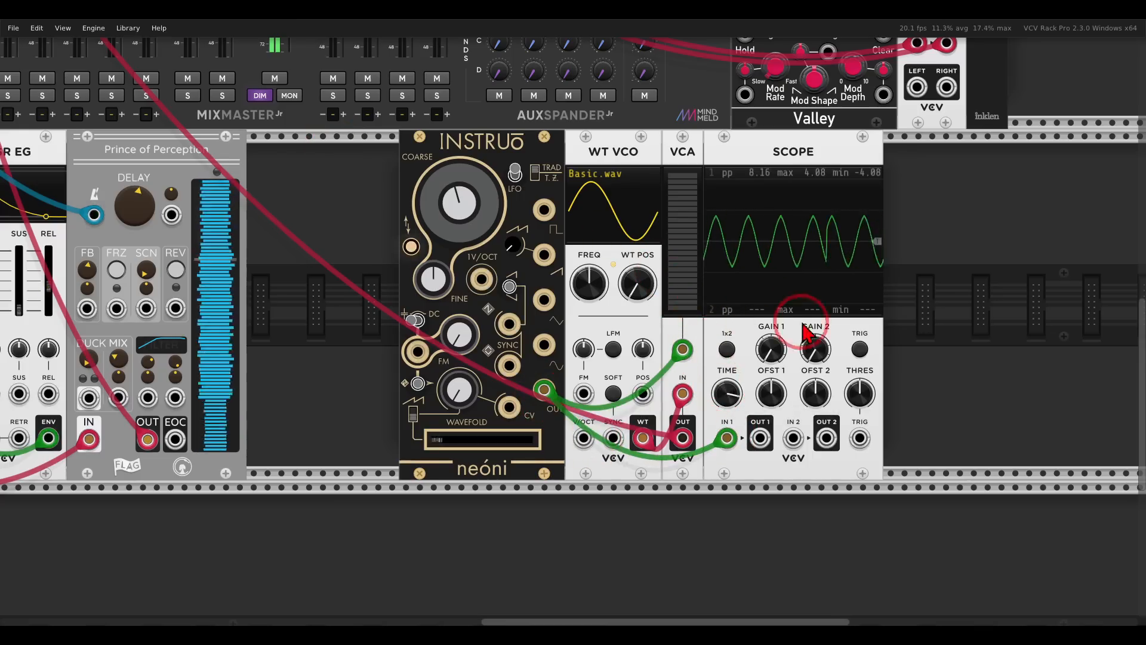
left_click(860, 349)
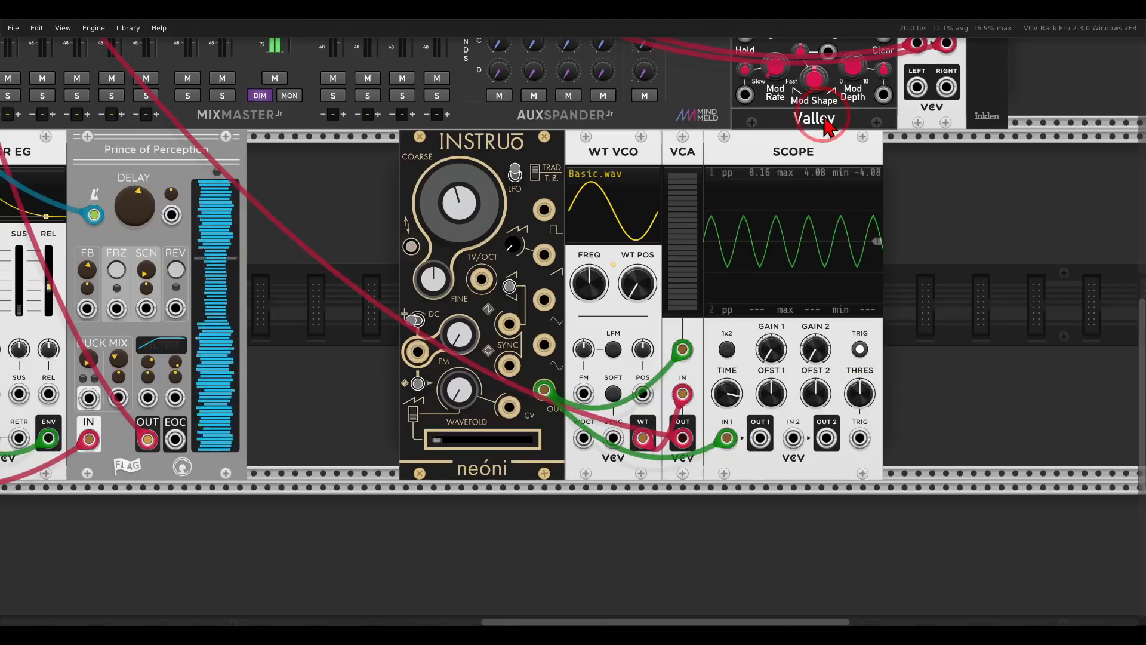
Insert a CVMIX module between the VCA and the Scope
left_click_drag(757, 150, 824, 152)
right_click(742, 186)
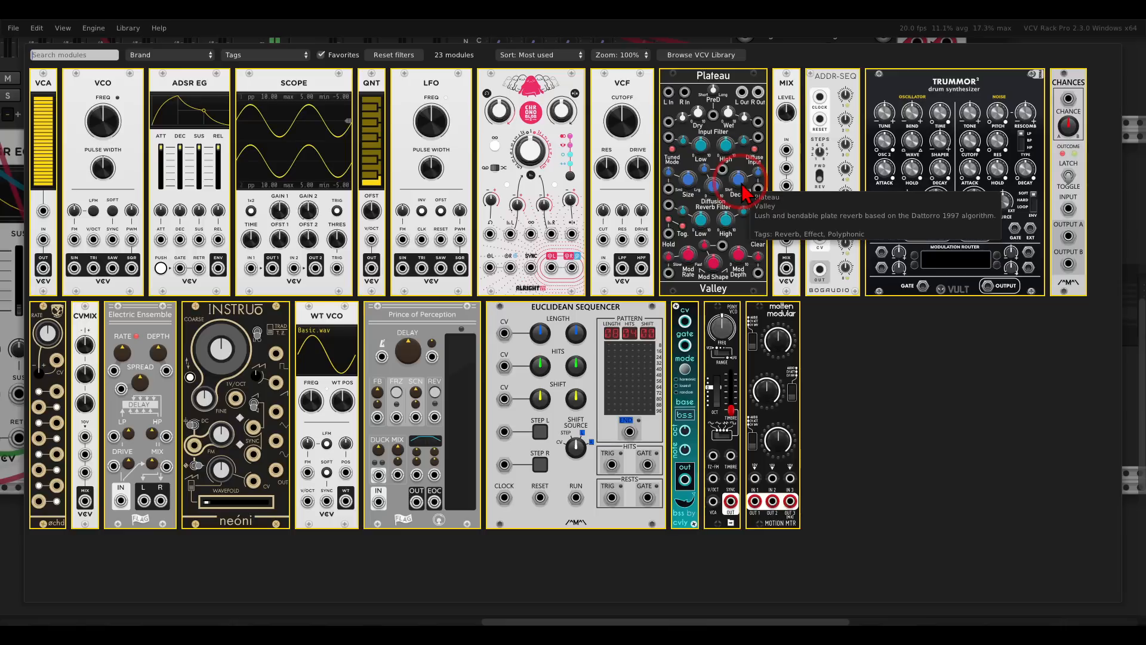
left_click(90, 314)
left_click_drag(780, 176, 753, 174)
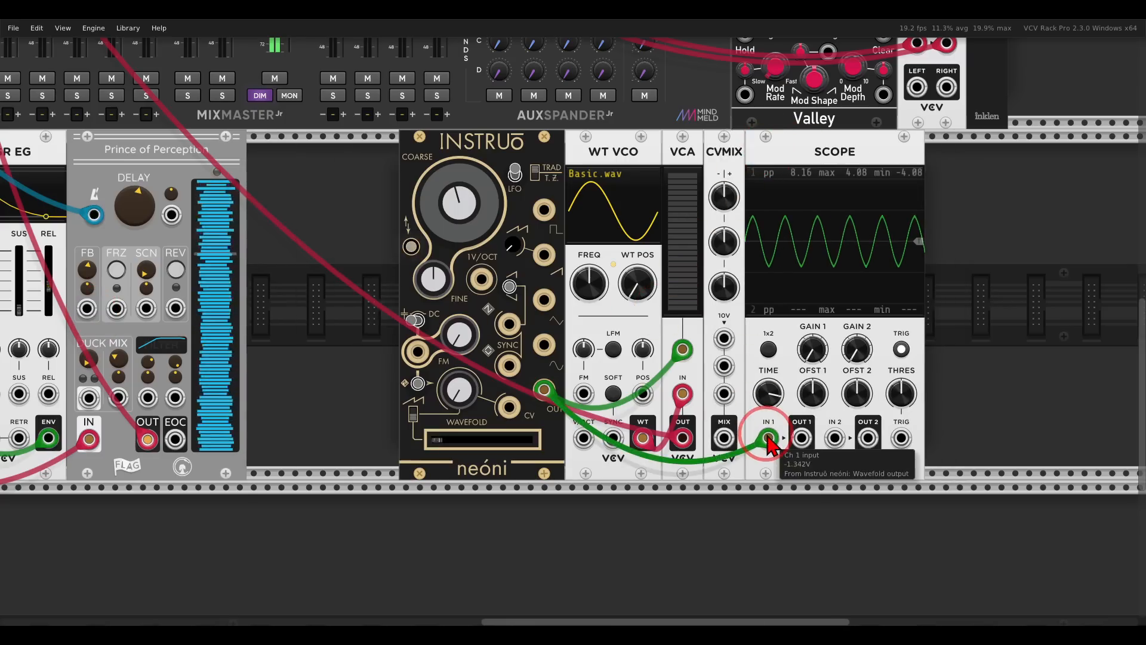
Route the neóni's wavefold output through CVMIX channel 1 and send the mix output to both the Scope and the VCA's CV input
left_click_drag(769, 438, 725, 339)
left_click_drag(724, 437, 768, 438)
left_click_drag(684, 350, 725, 439)
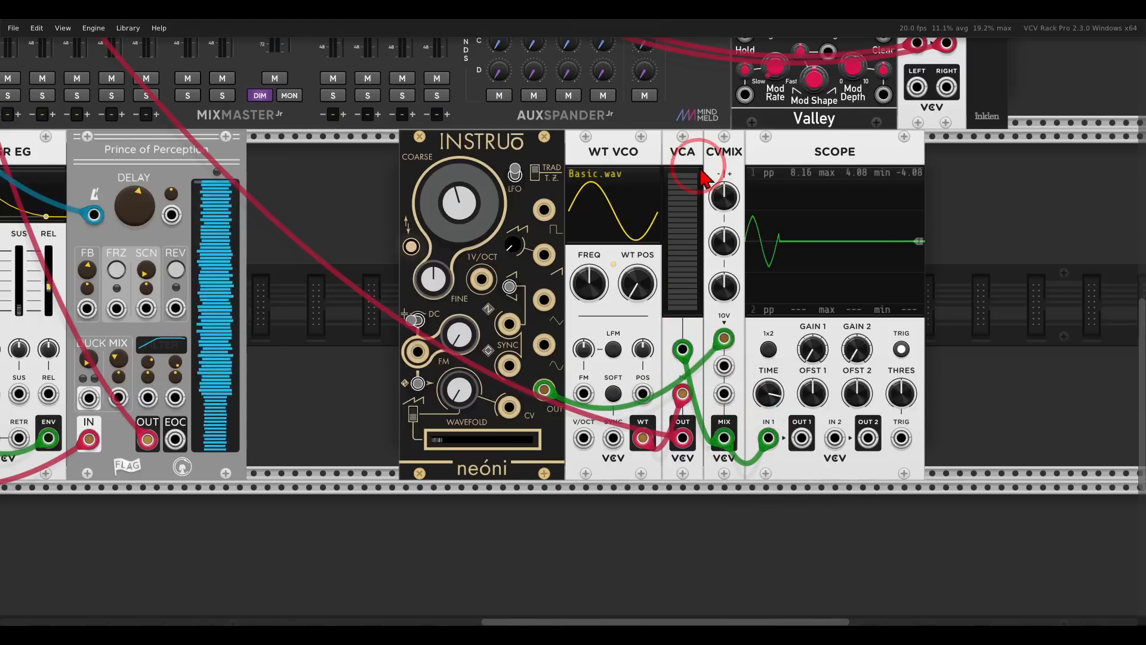
Turn CVMIX level 1 fully up and raise level 2 to add a positive offset to the modulation
left_click_drag(724, 197, 689, 94)
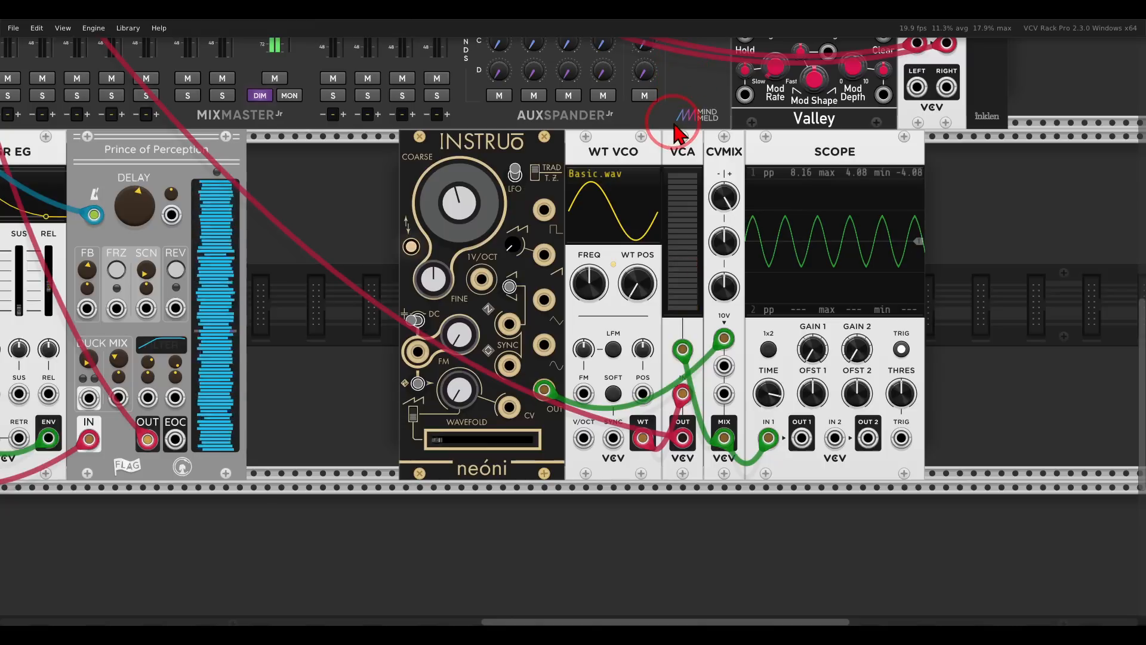
left_click_drag(725, 248, 728, 256)
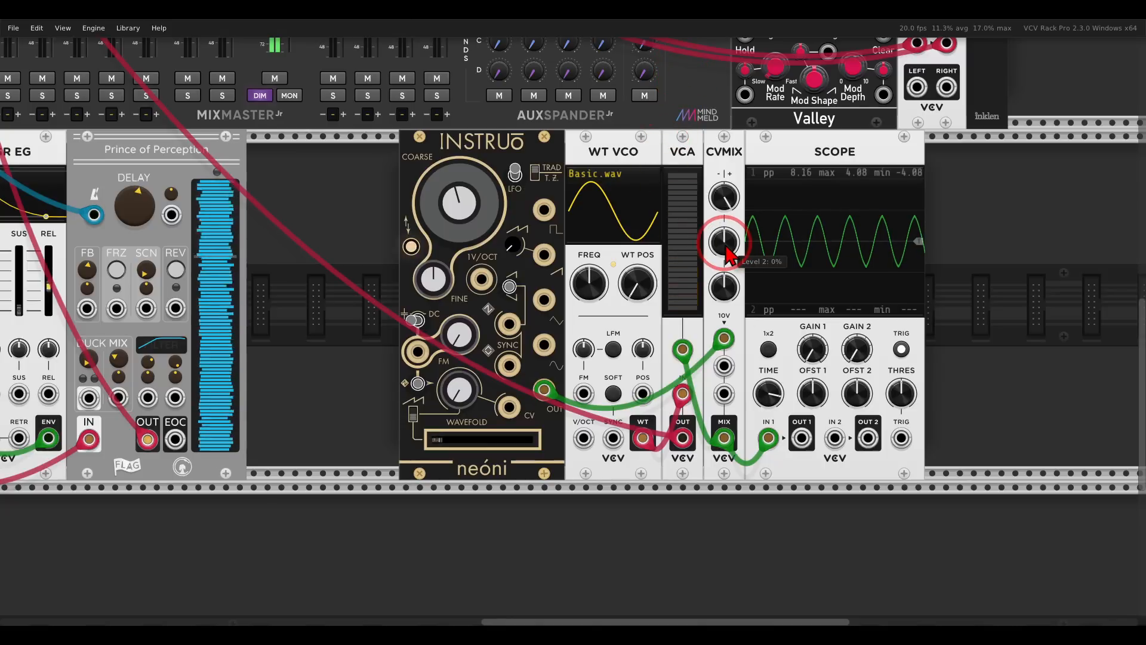
left_click_drag(724, 245, 680, 193)
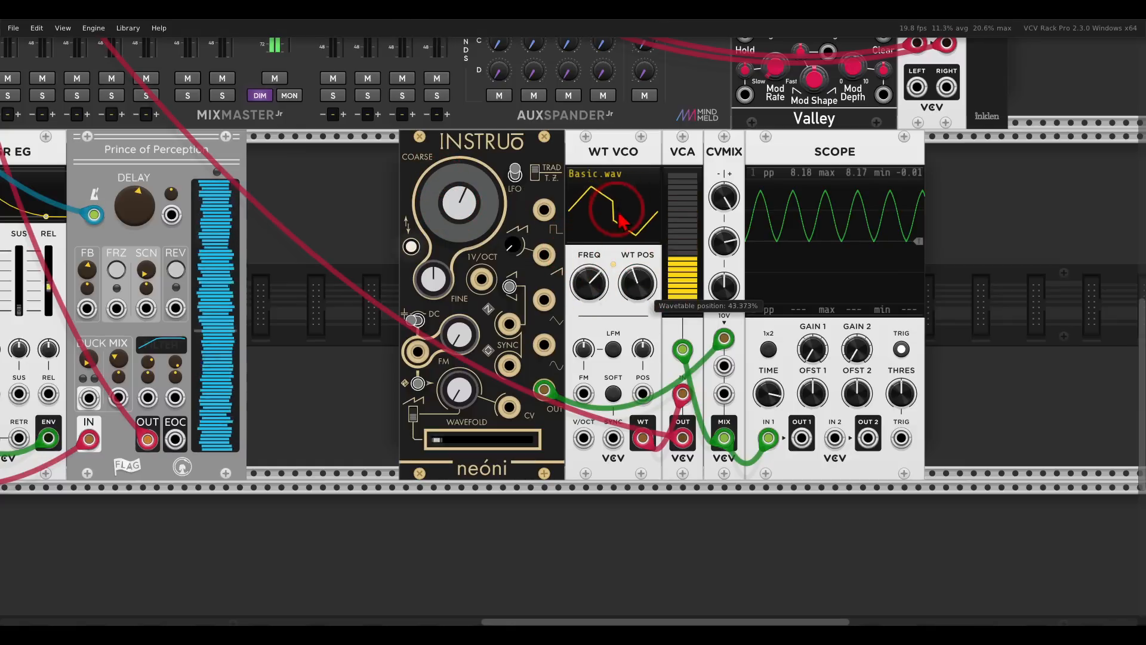
Lower the WT VCO's wavetable position, increase the neóni's wavefold amount and fine-adjust its coarse frequency
left_click_drag(619, 213, 621, 278)
left_click_drag(466, 442, 472, 437)
left_click_drag(452, 209, 463, 228)
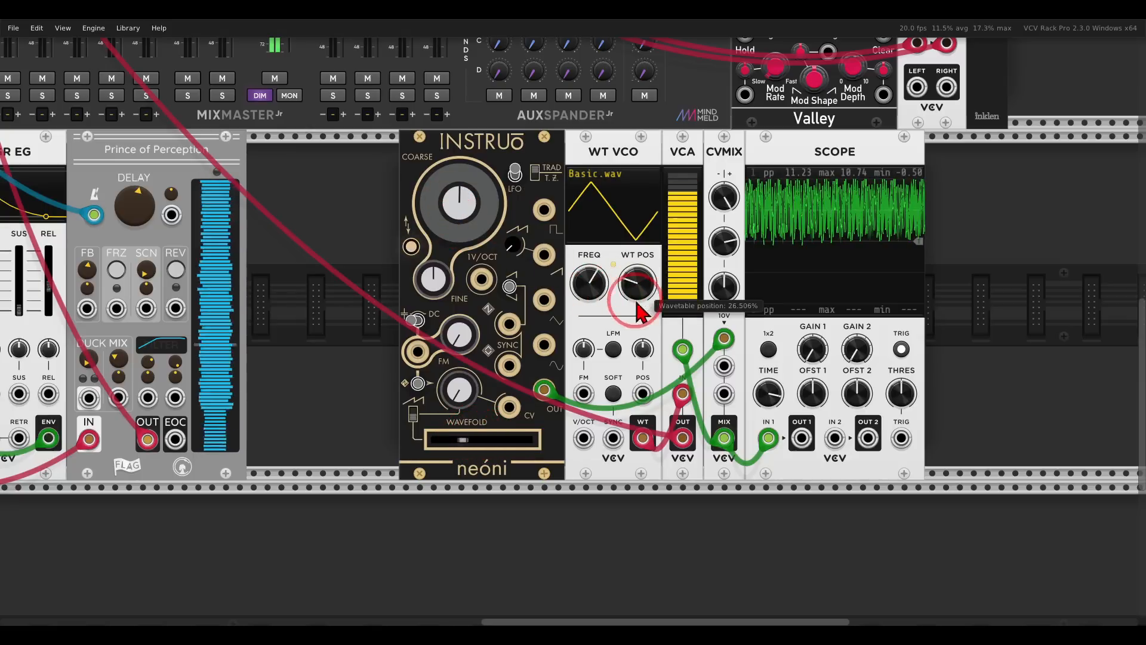
left_click_drag(635, 277, 632, 315)
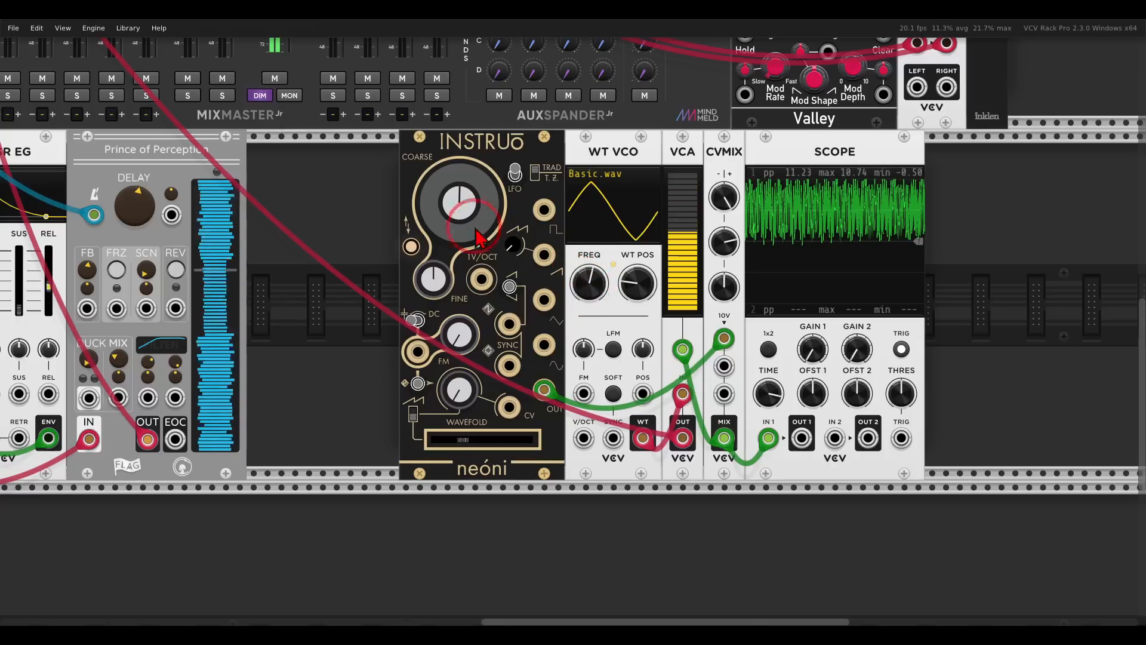
left_click_drag(459, 208, 454, 216)
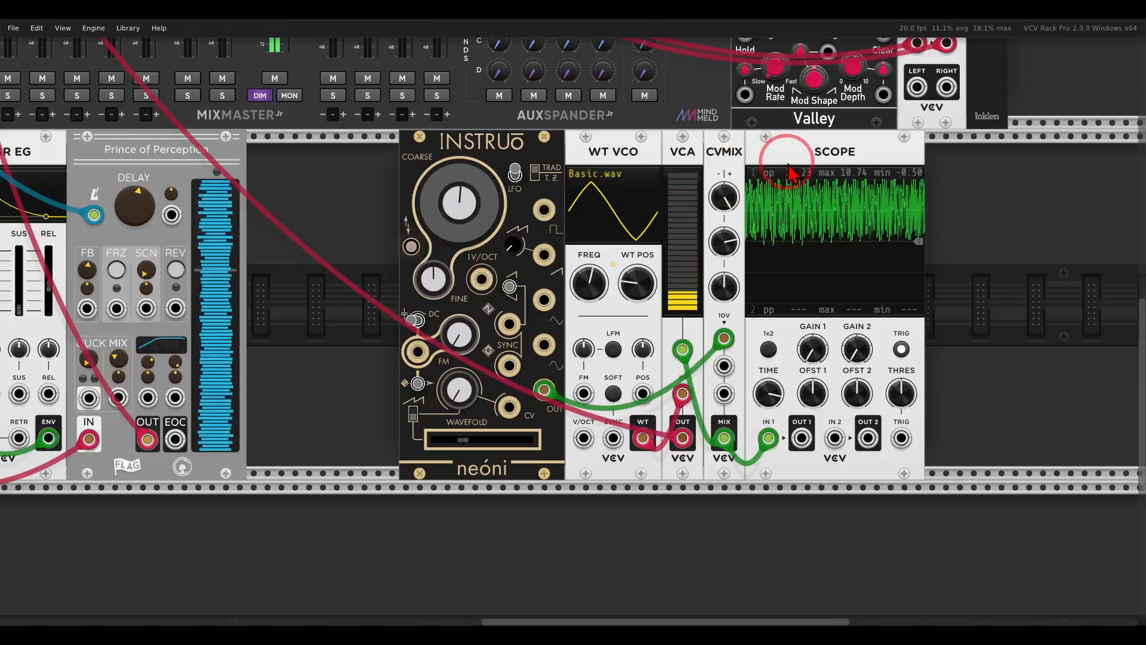
Replace the Scope with a second VCA between the first VCA and the mixer, controlled by the envelope of an added ADSR EG
key("Delete")
right_click(793, 217)
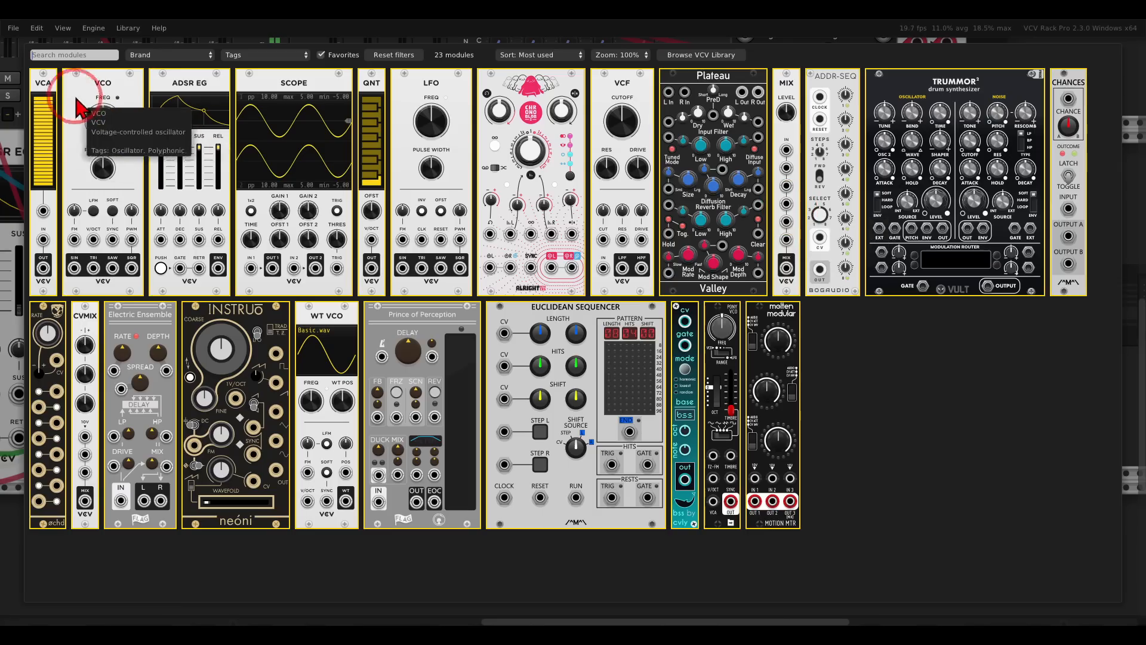
left_click(42, 96)
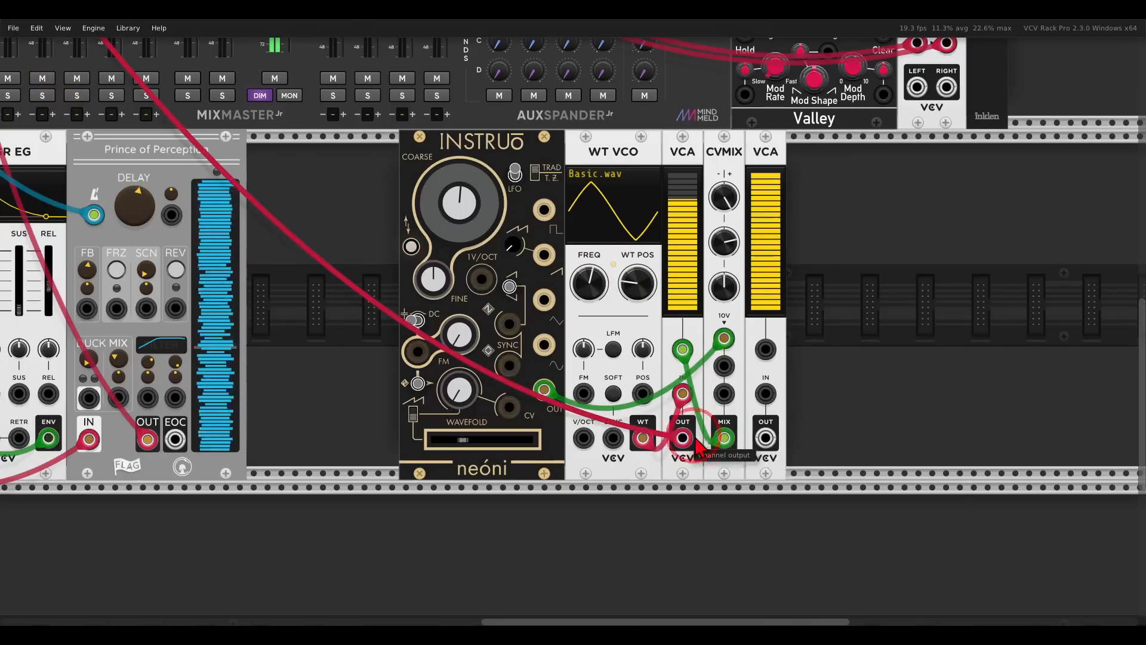
left_click_drag(696, 439, 763, 399)
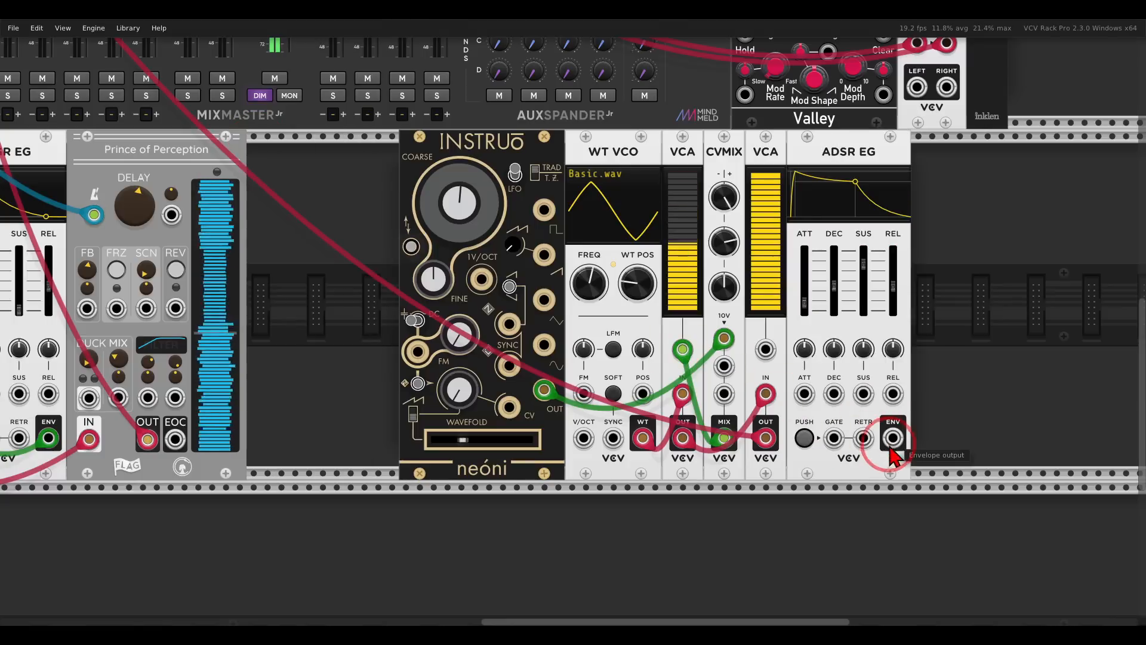
left_click_drag(893, 438, 766, 349)
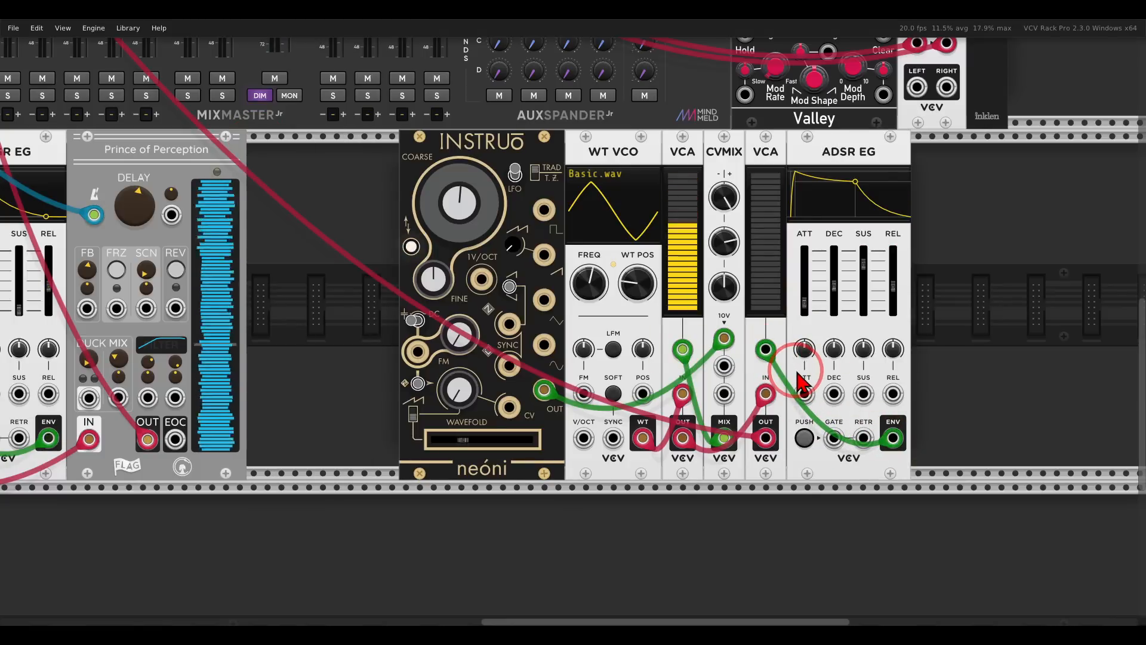
Shift the neóni voice's modules along the row and add a Euclidean Sequencer in front of the neóni
left_click_drag(988, 271, 458, 204)
left_click_drag(462, 197, 724, 200)
right_click(595, 212)
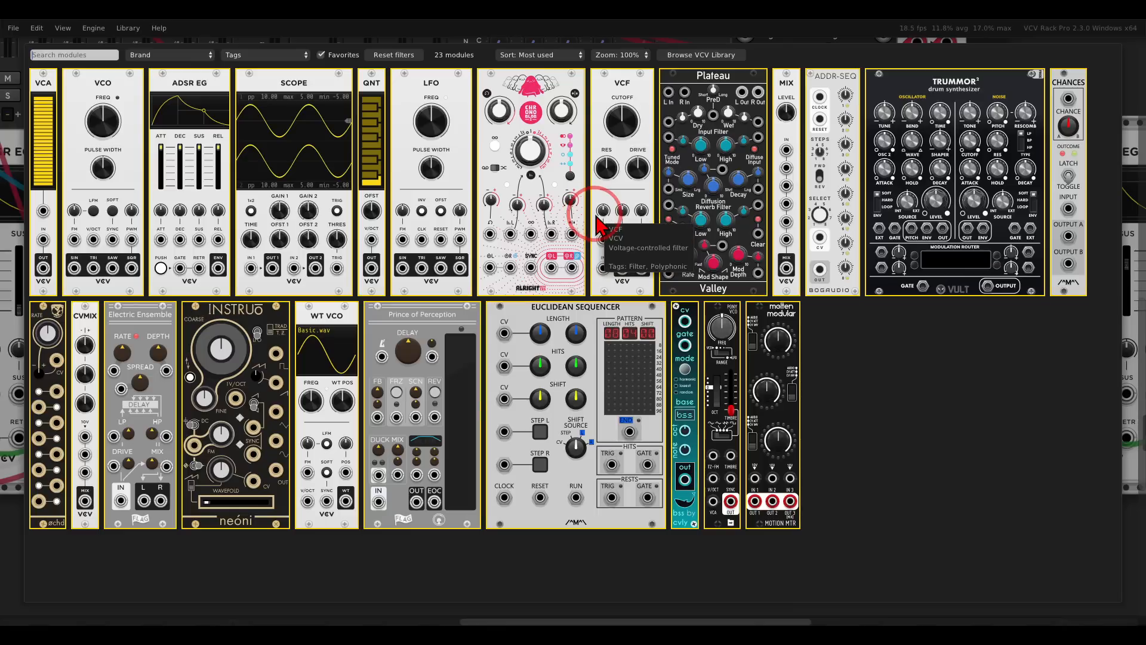
left_click(549, 333)
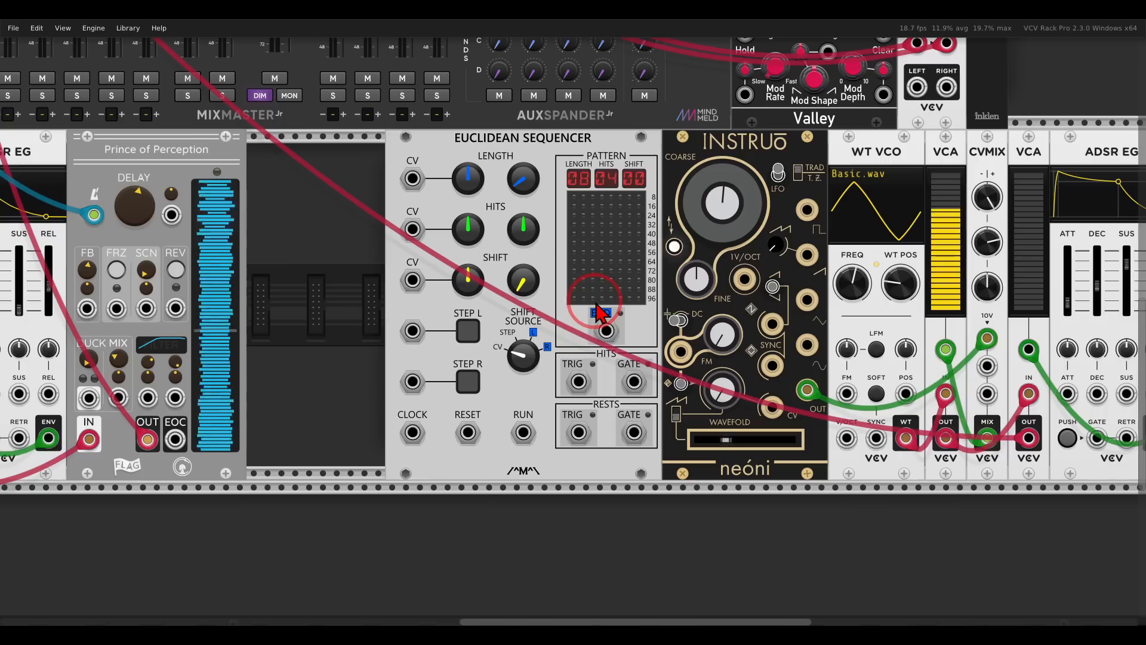
Patch Clocked's CLK 3 and reset outputs into the Euclidean Sequencer's clock and reset inputs
scroll(591, 297, "down", 1)
left_click_drag(416, 273, 787, 315)
left_click_drag(108, 131, 107, 120)
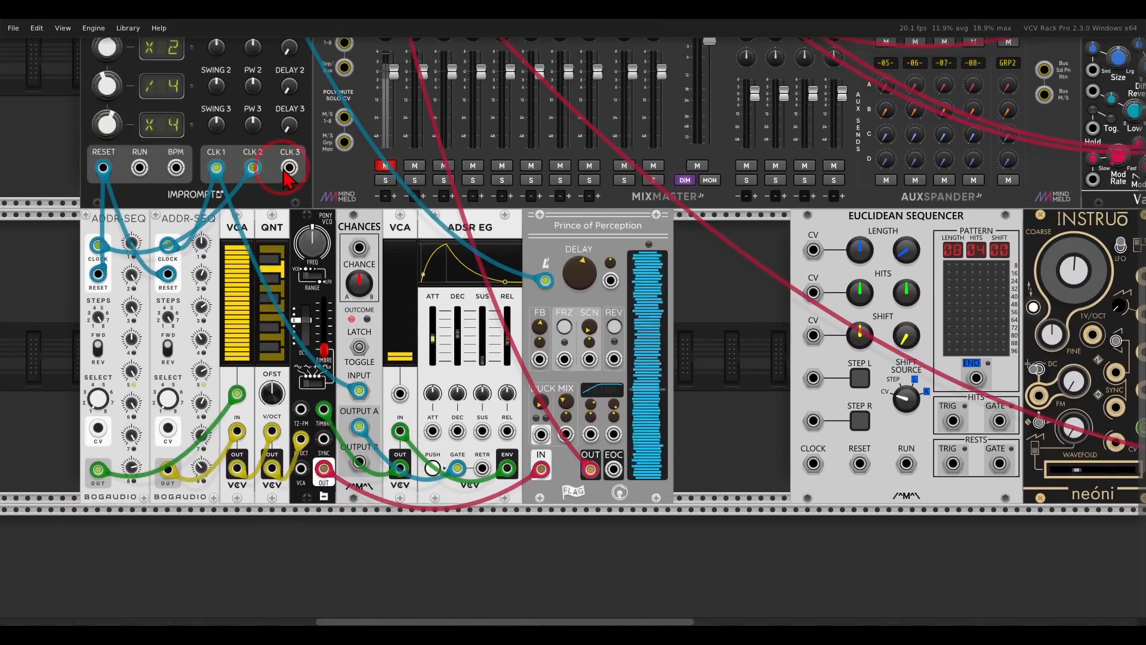
left_click_drag(290, 168, 168, 245)
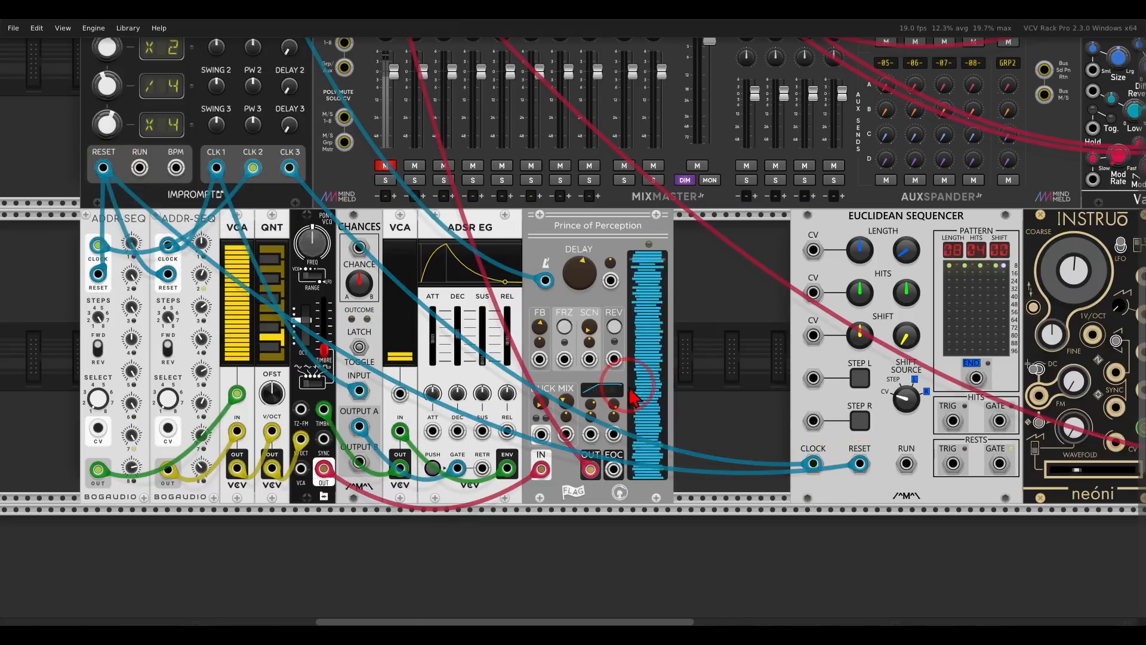
Patch the Euclidean Sequencer's hits gate output into the gate input of the second voice's ADSR EG
left_click_drag(693, 374, 225, 329)
scroll(571, 358, "up", 1)
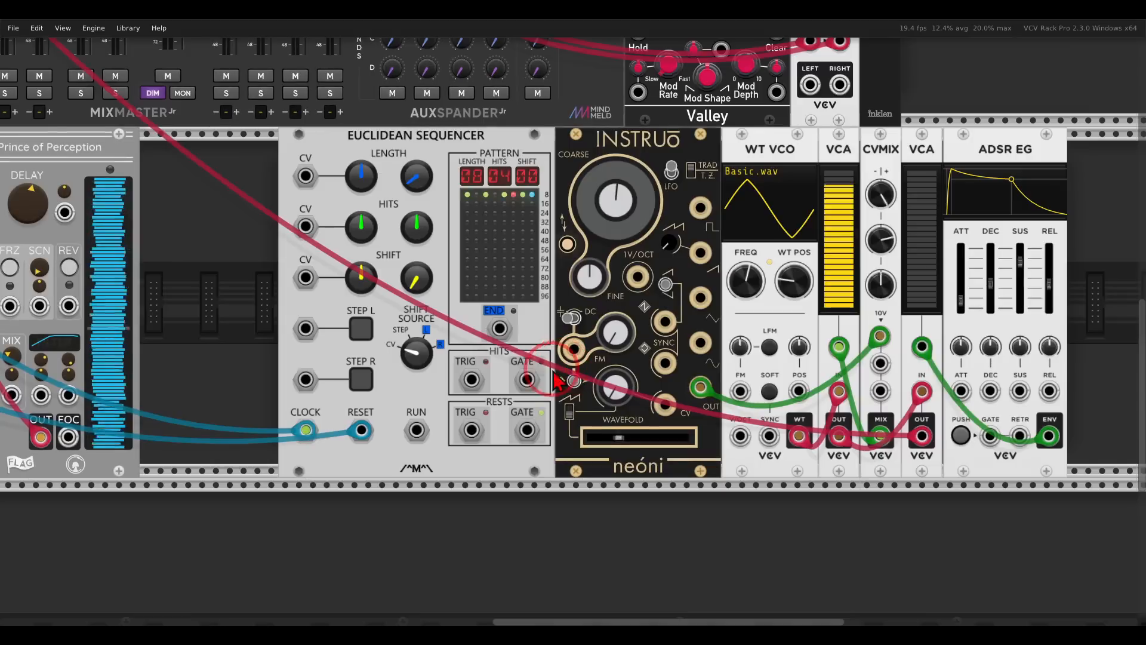
left_click_drag(527, 379, 990, 435)
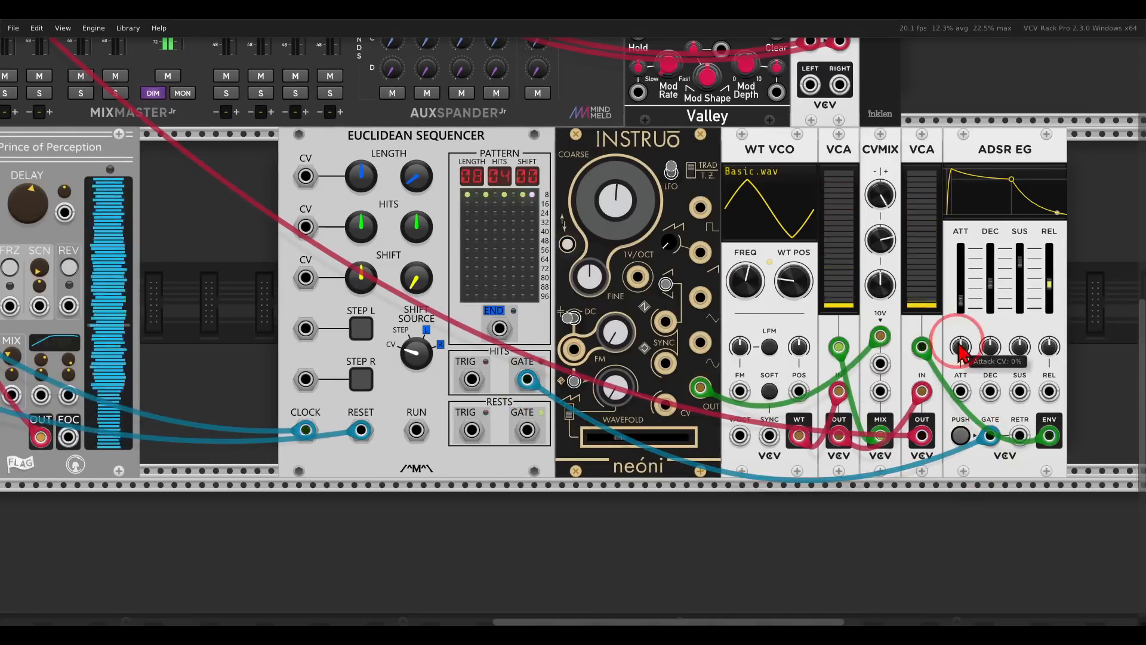
Shape the second voice's envelope with minimum attack, sustain and release and a short decay
left_click_drag(961, 302, 962, 337)
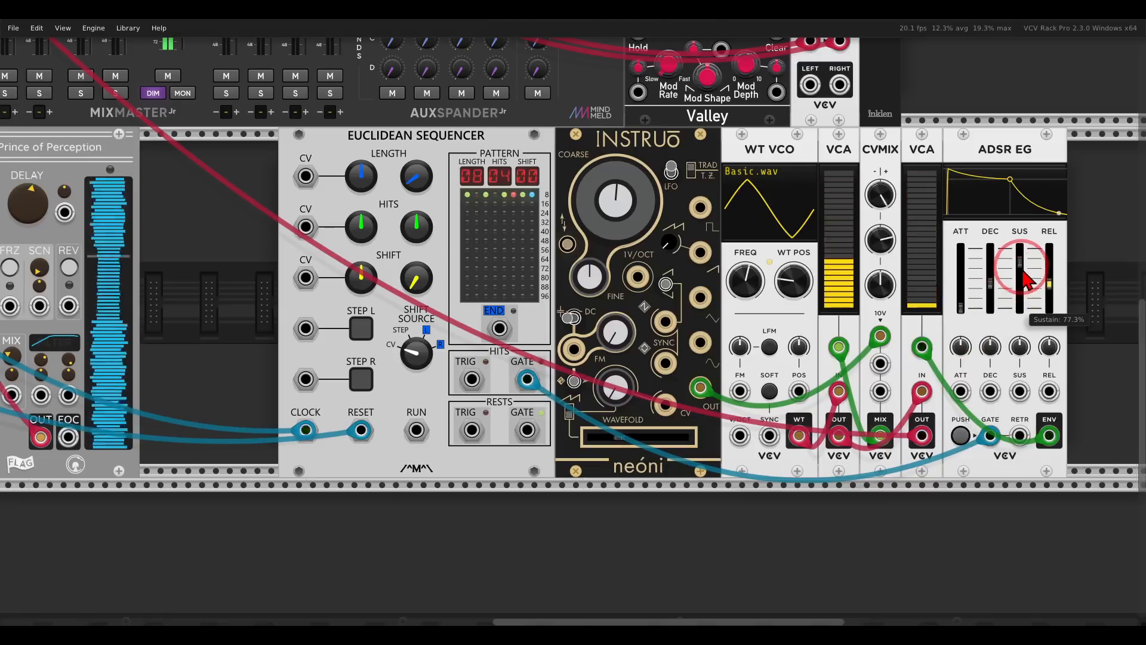
left_click_drag(1026, 264, 1027, 382)
left_click_drag(1049, 290, 1043, 366)
left_click_drag(991, 288, 962, 301)
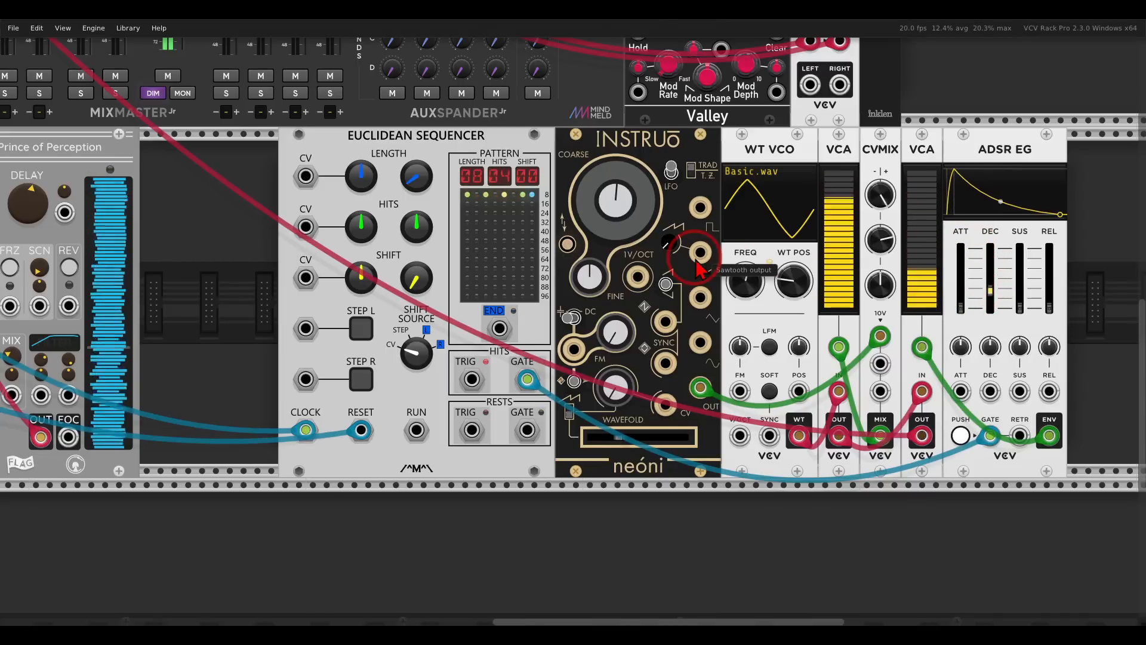
Set the Euclidean Sequencer's length to 14 and its hits to 5
left_click_drag(411, 174, 412, 179)
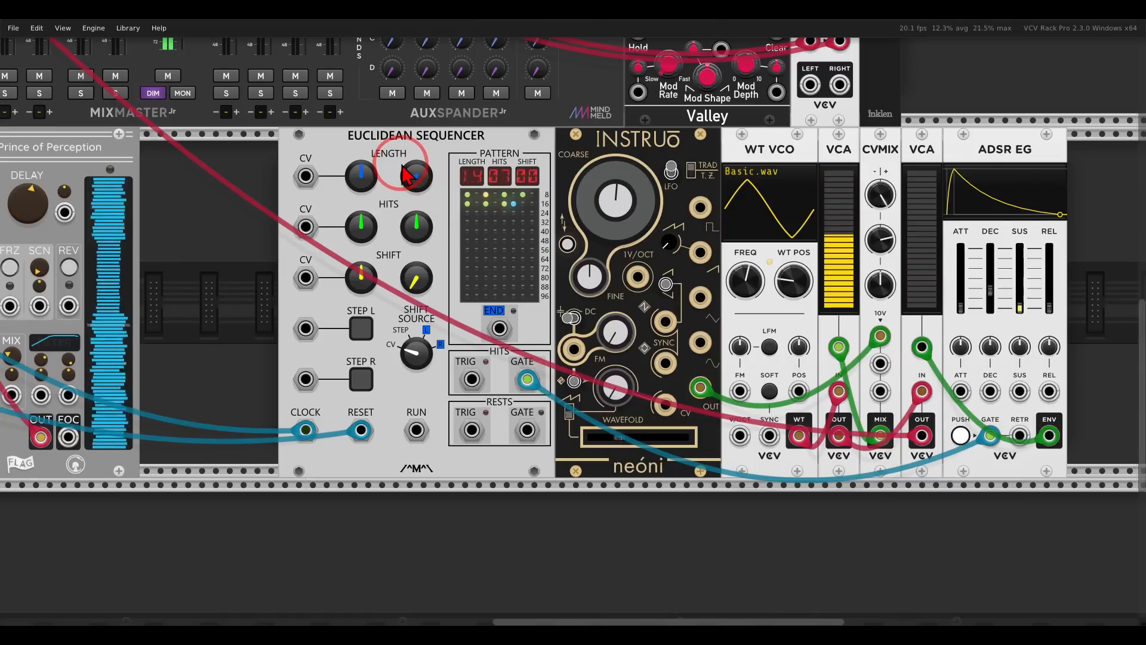
left_click_drag(416, 225, 415, 401)
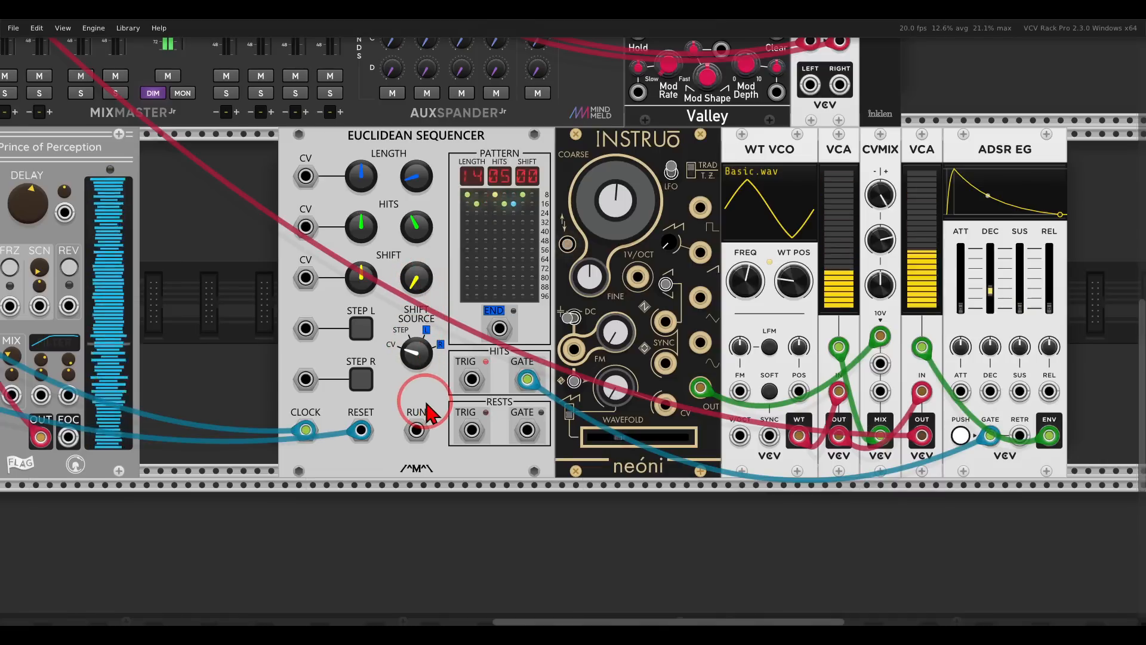
Reset the master clock and unmute the mixer's first channel
scroll(361, 283, "down", 5)
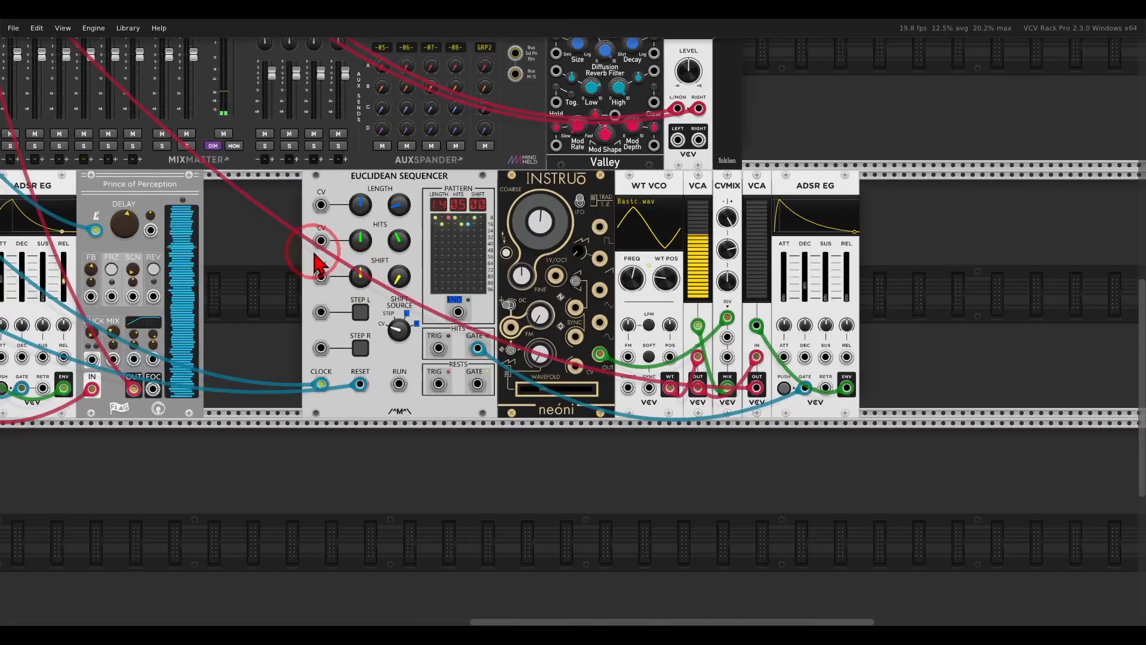
scroll(597, 334, "up", 4)
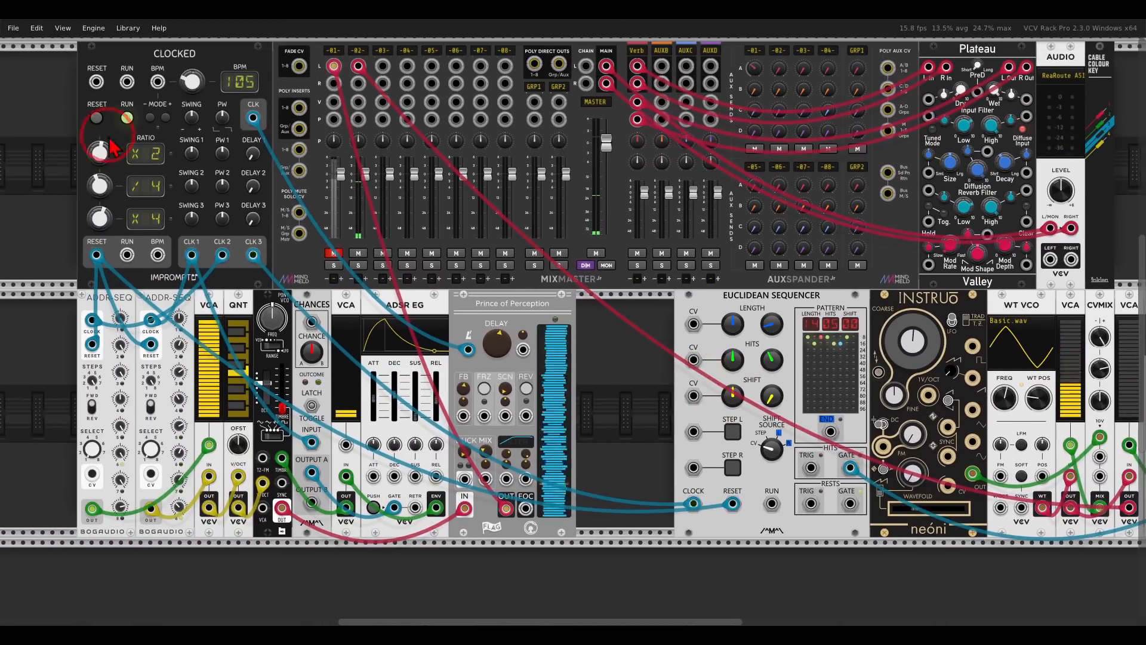
left_click(96, 118)
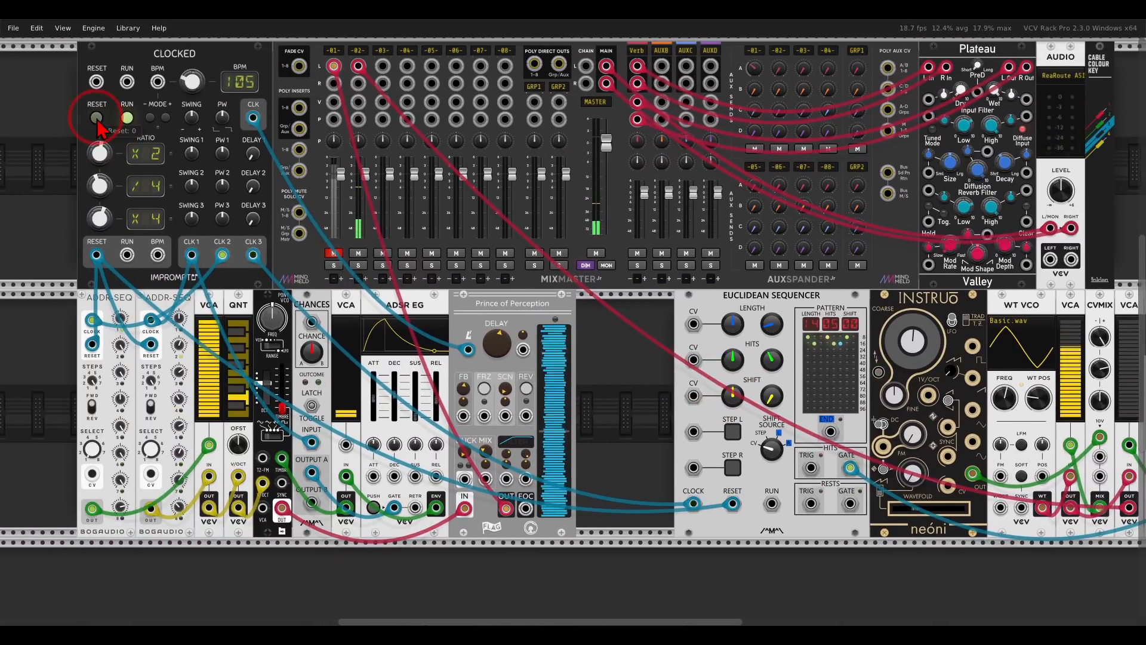
left_click(334, 254)
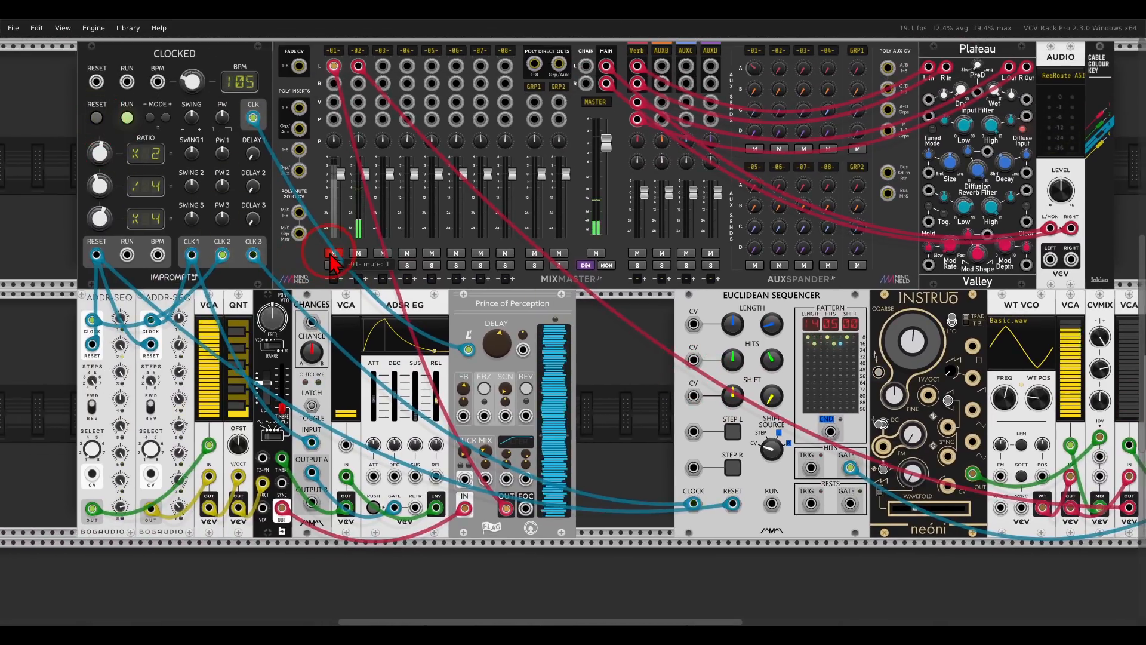
Lower the gain adjust of the mixer's first track to -3.5 dB
right_click(331, 59)
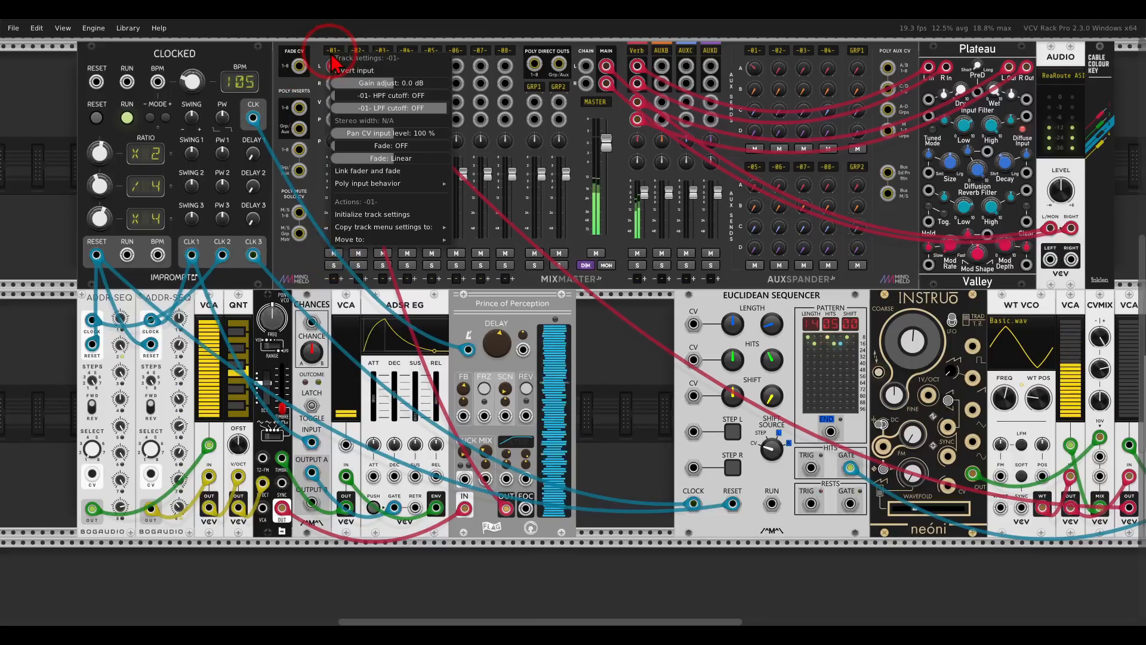
left_click_drag(344, 88, 357, 93)
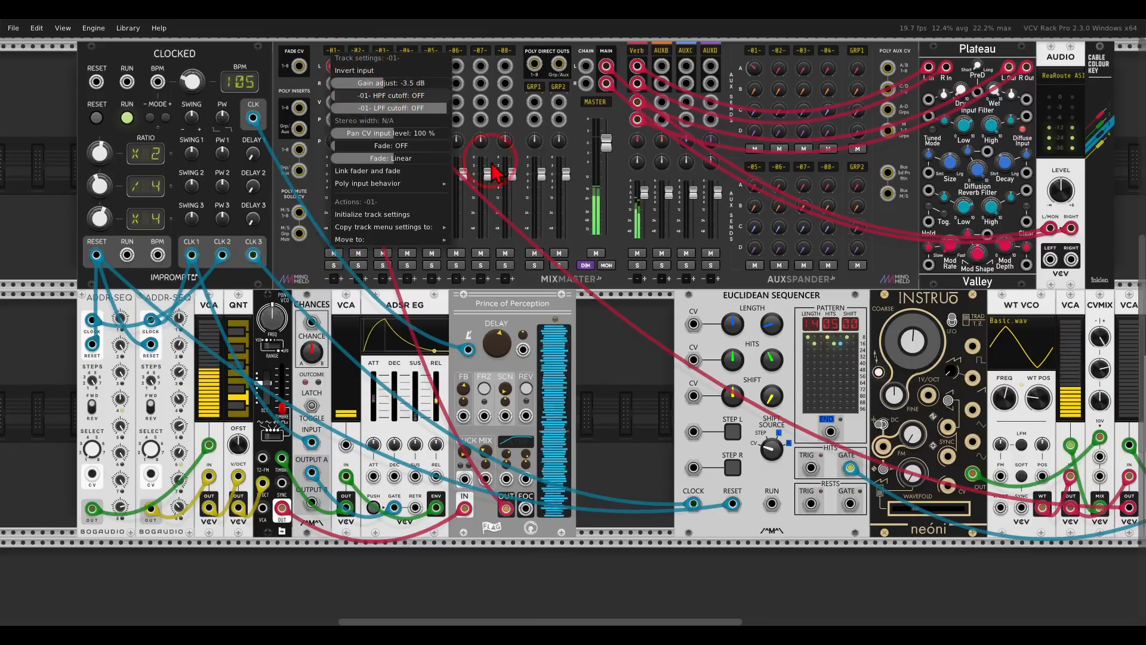
left_click(625, 373)
Raise the neóni's coarse pitch and the WT VCO's frequency by ear, and fine-adjust the decay of the second voice's ADSR EG
left_click_drag(630, 415, 426, 353)
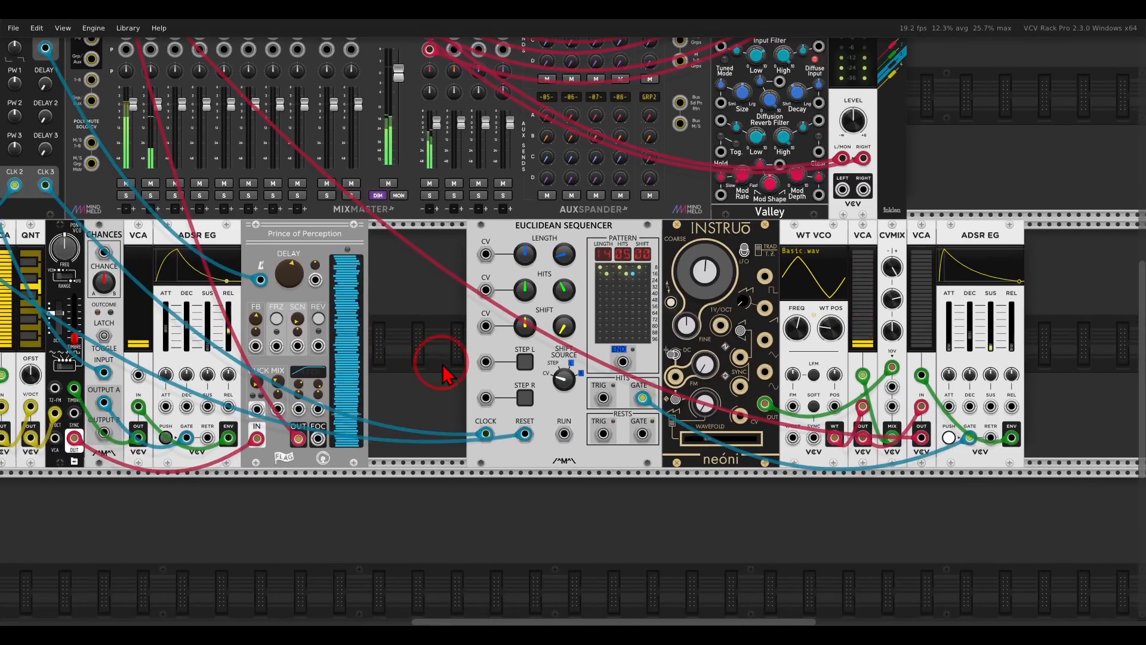
left_click_drag(427, 362, 302, 320)
scroll(669, 313, "up", 3)
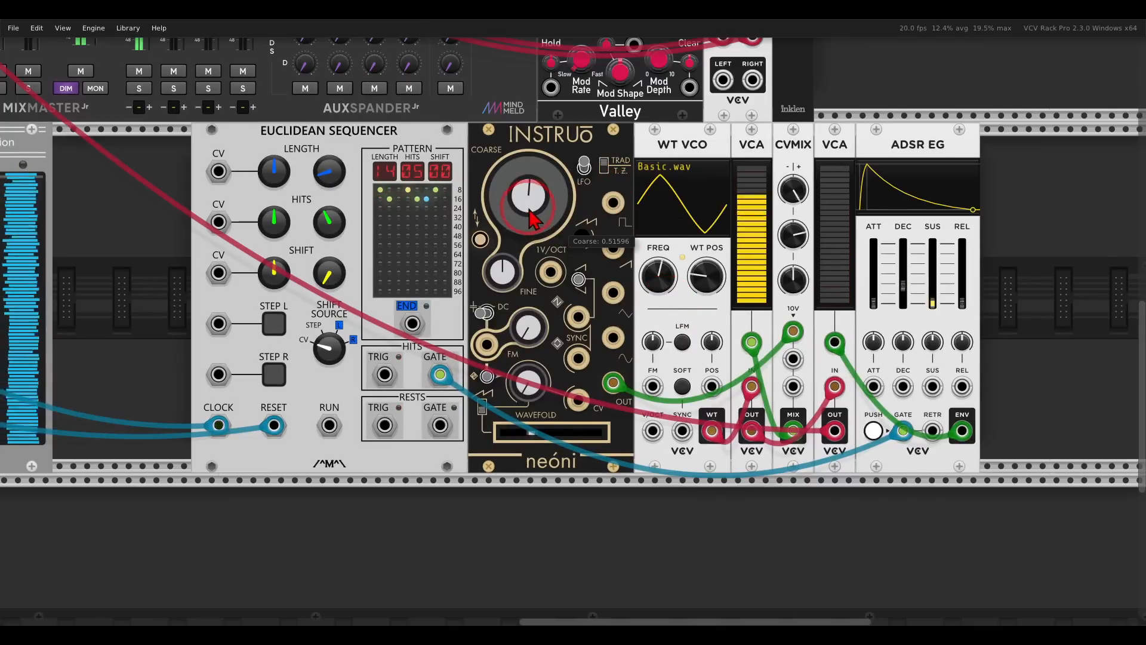
left_click_drag(526, 209, 516, 190)
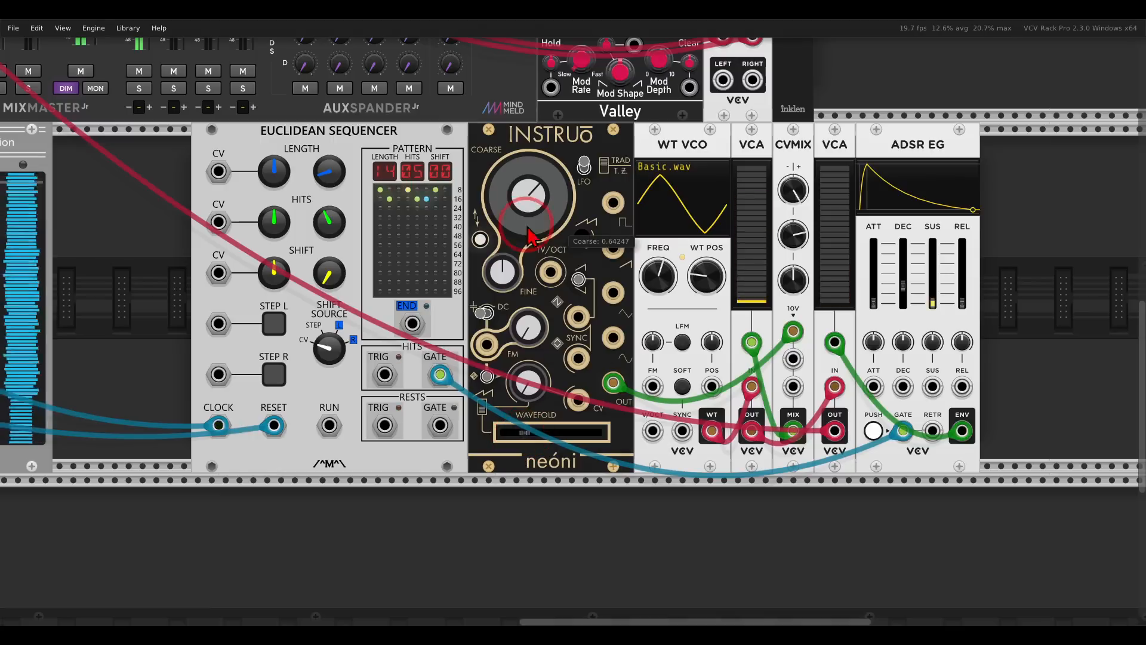
left_click_drag(522, 224, 520, 213)
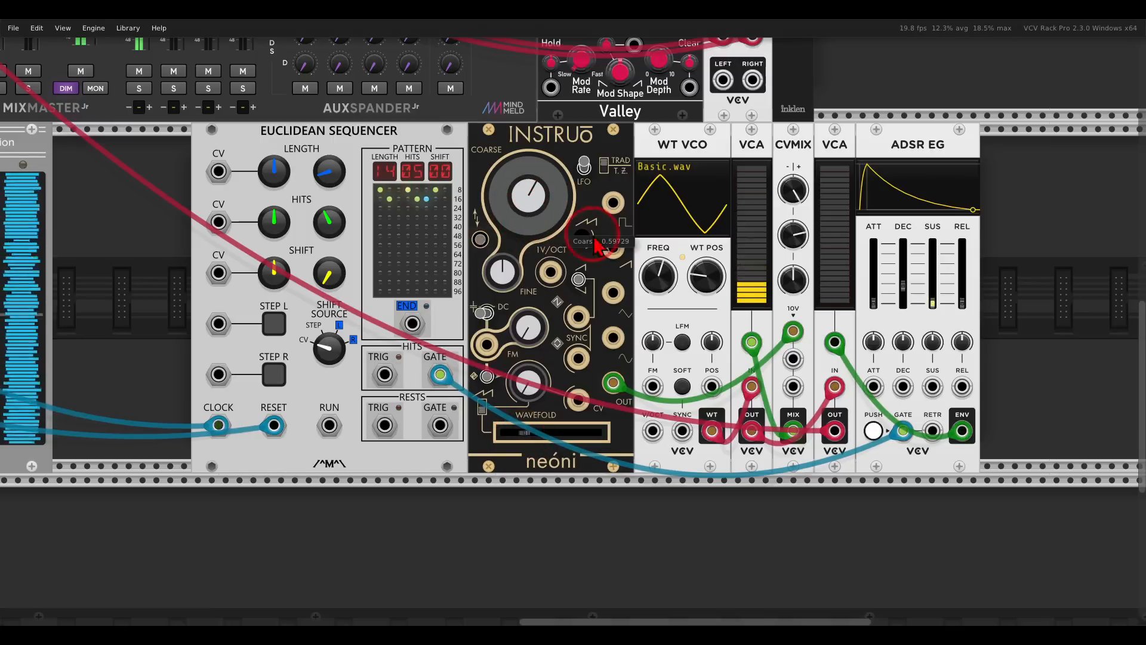
left_click_drag(645, 273, 639, 268)
left_click_drag(543, 204, 545, 206)
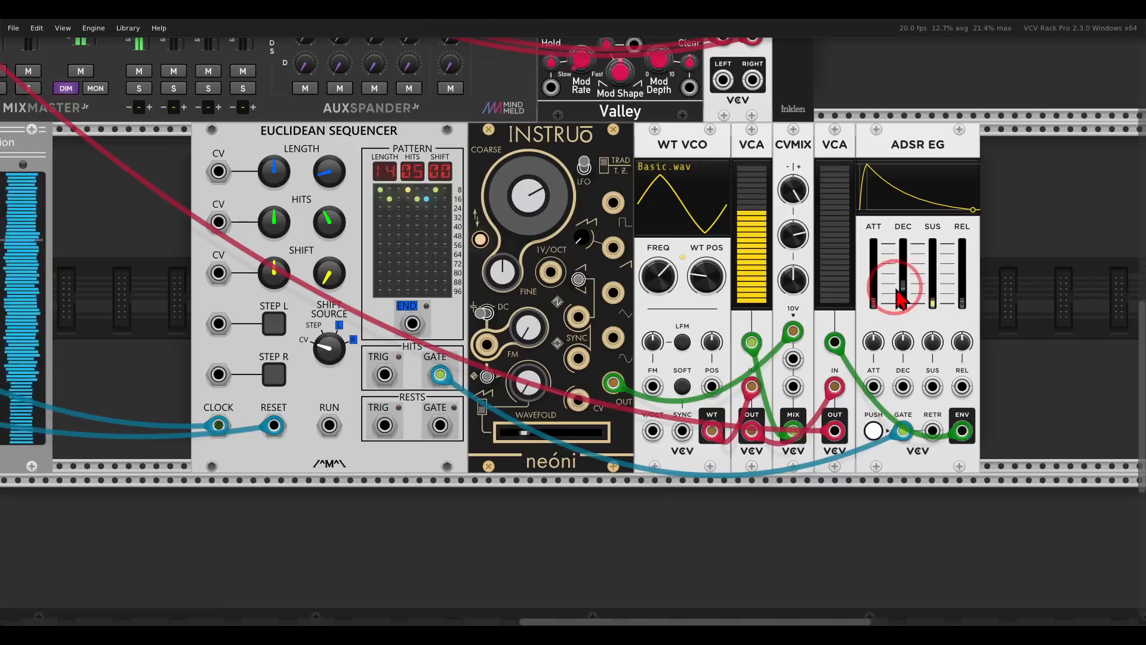
mouse_move(898, 290)
left_mouse_down()
mouse_move(901, 261)
mouse_move(893, 291)
mouse_move(887, 256)
mouse_move(884, 290)
mouse_move(891, 280)
left_mouse_up()
Add an øchd LFO module beside the second voice's ADSR EG and patch its LFO 5 output into the neóni's wavefold CV input
right_click(1028, 296)
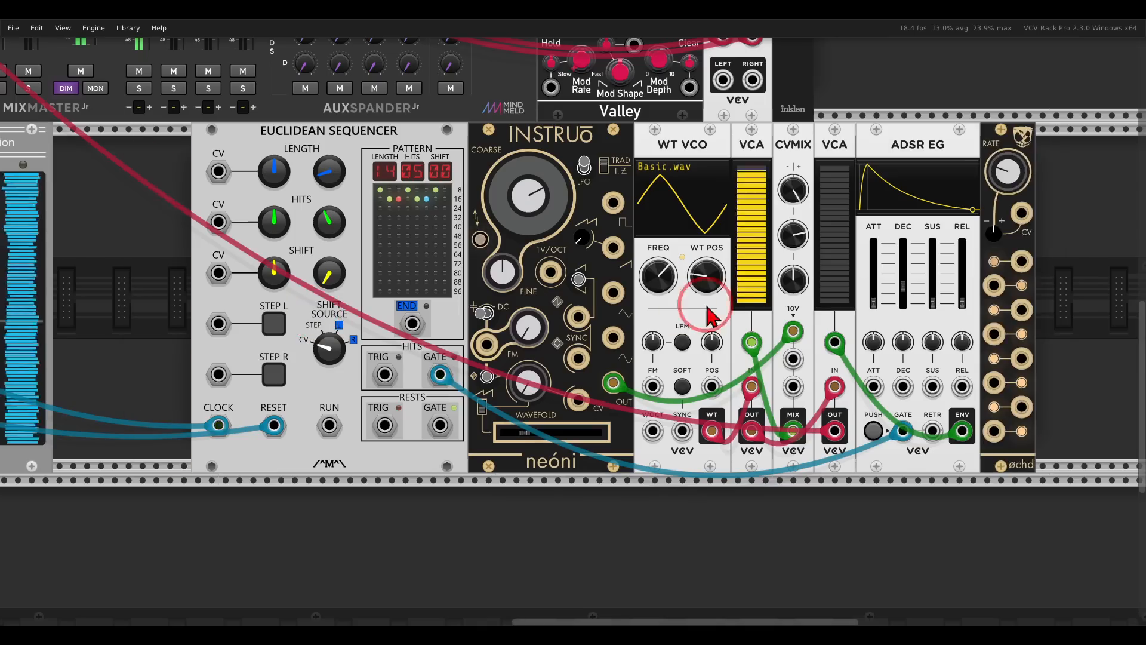
scroll(830, 315, "right", 1)
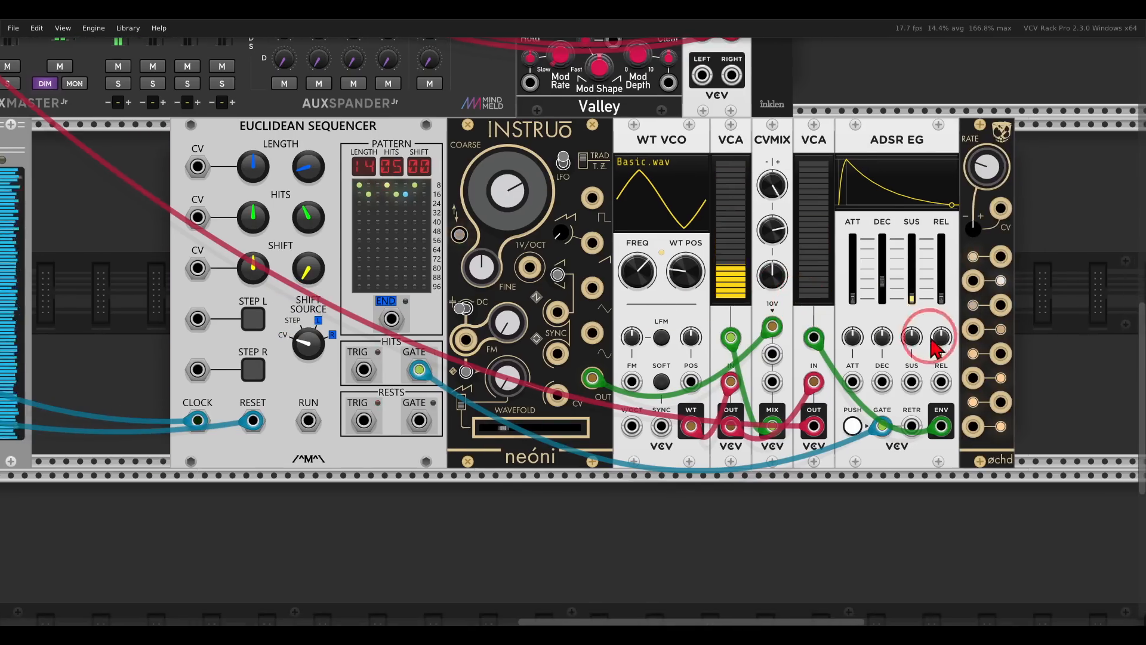
left_click_drag(1001, 353, 557, 395)
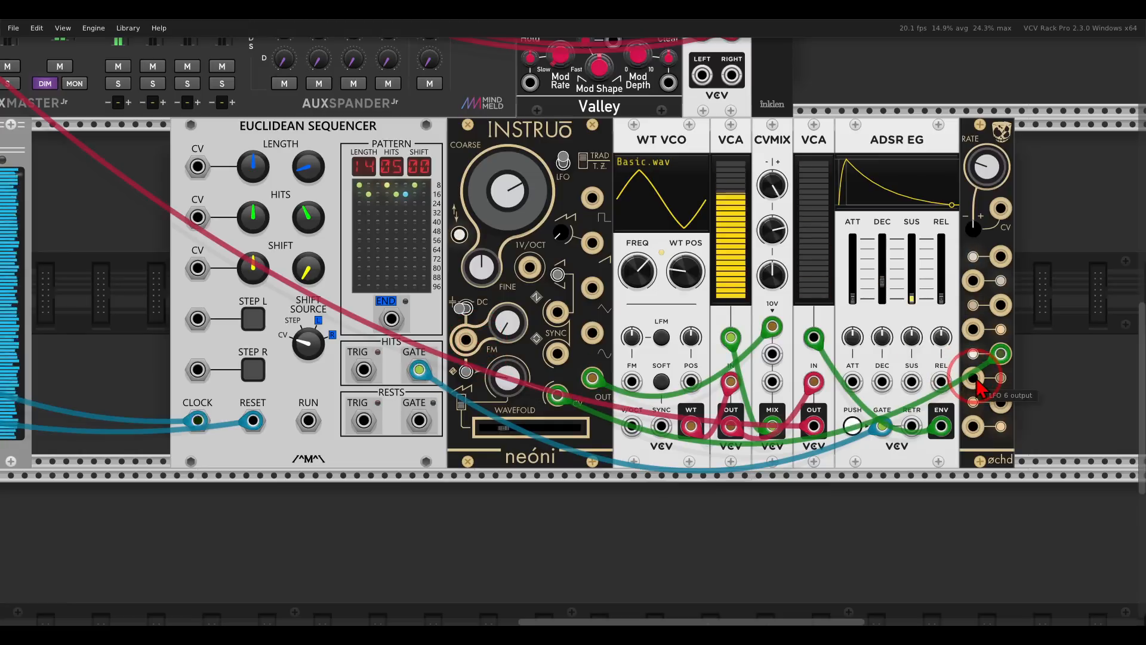
Patch øchd's LFO 6 into the WT VCO's wavetable position input and LFO 4 into the ADSR EG's decay input, raising both modulation amounts
left_click_drag(981, 389, 690, 381)
left_click(690, 338)
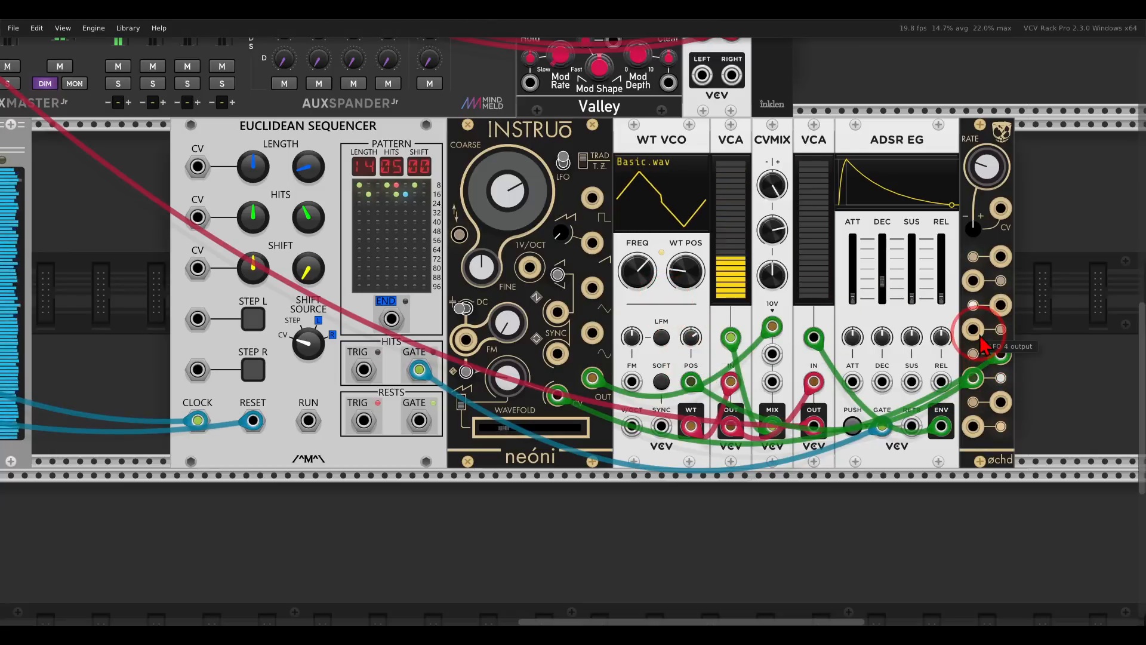
left_click_drag(973, 329, 883, 381)
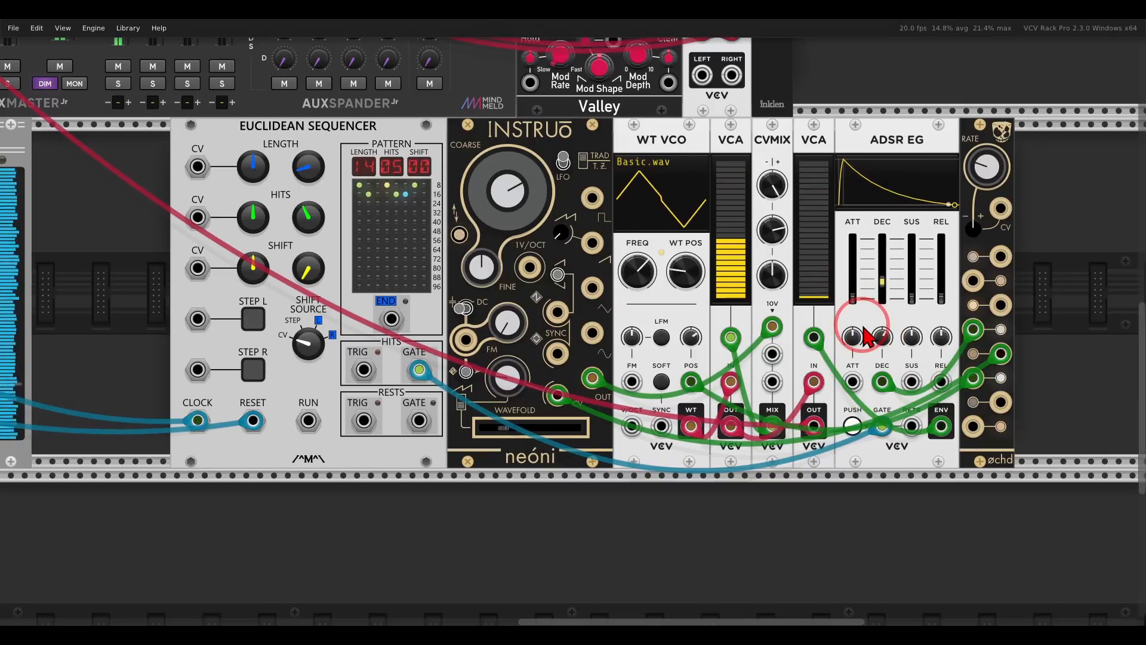
Add a new VCA in the empty row below and patch the second voice's final VCA output into its channel input
scroll(629, 335, "down", 1)
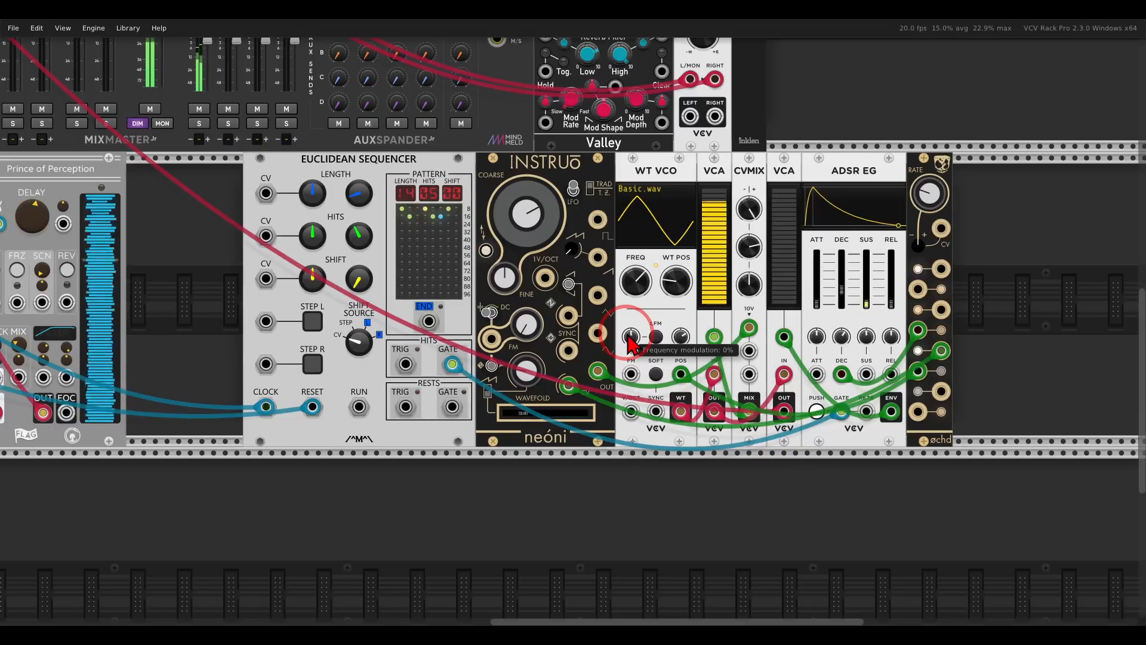
left_click_drag(618, 443, 660, 412)
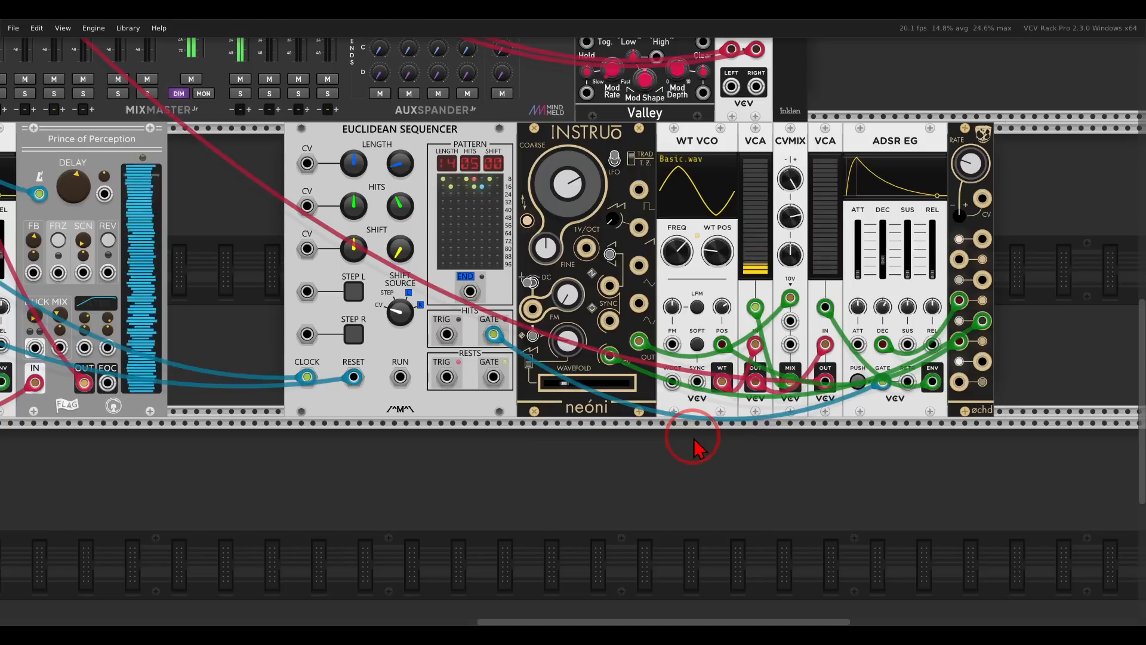
left_click_drag(654, 452, 687, 354)
right_click(677, 376)
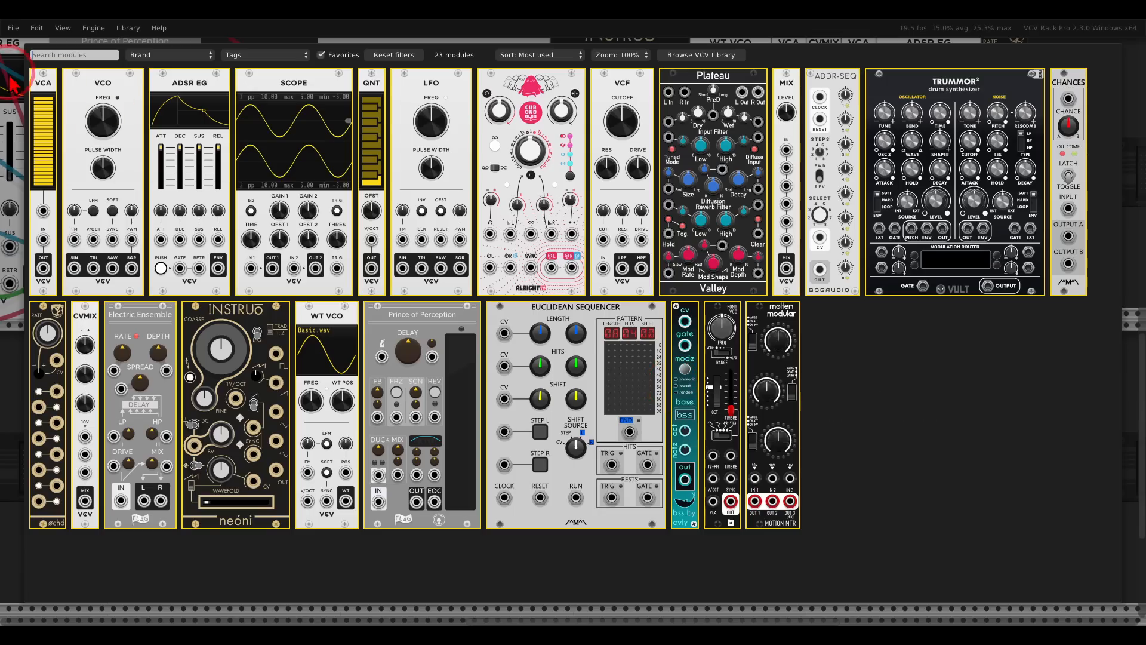
left_click_drag(49, 98, 599, 454)
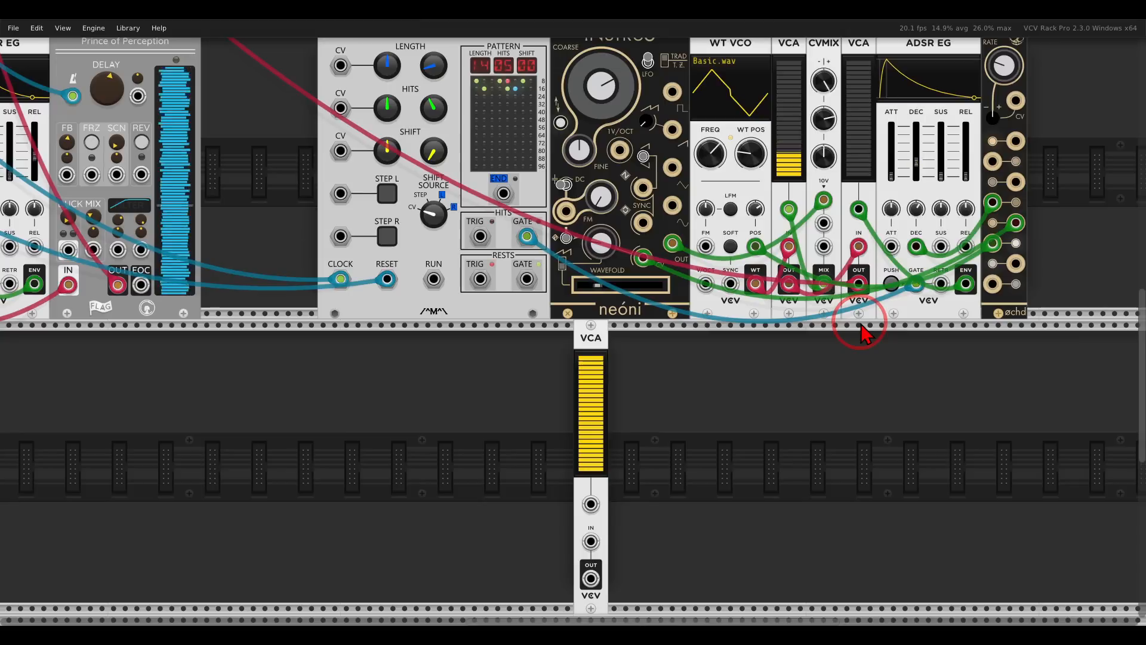
left_click_drag(858, 284, 591, 542)
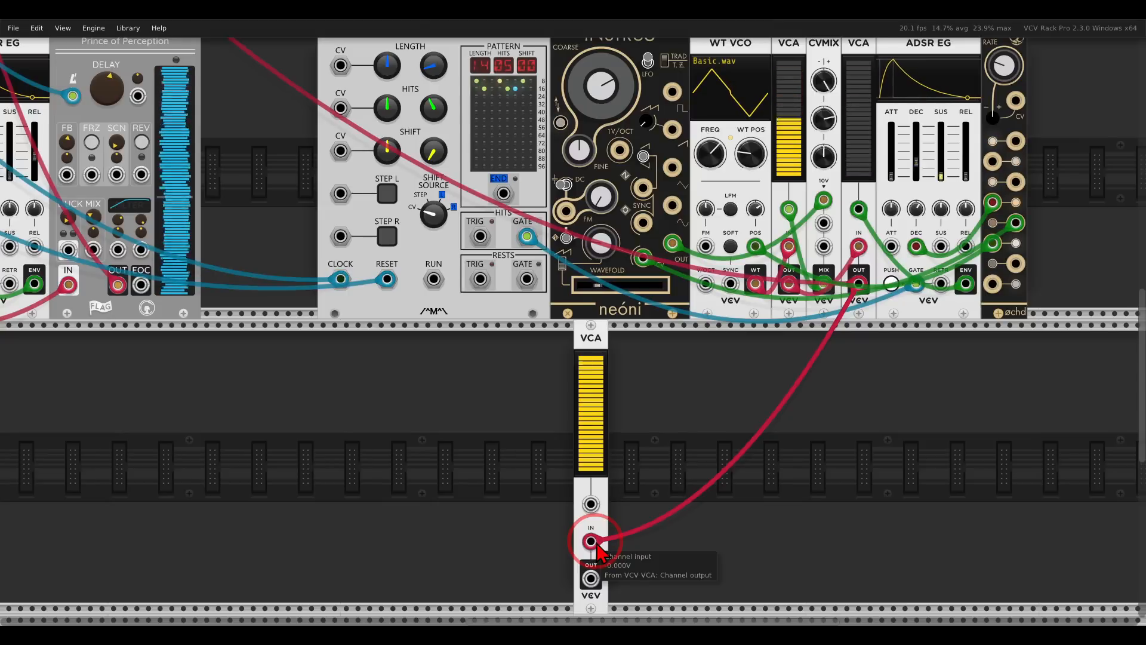
Add an ADSR EG directly after the new VCA and patch its envelope output into the VCA's CV input
right_click(687, 513)
left_click_drag(216, 127, 587, 451)
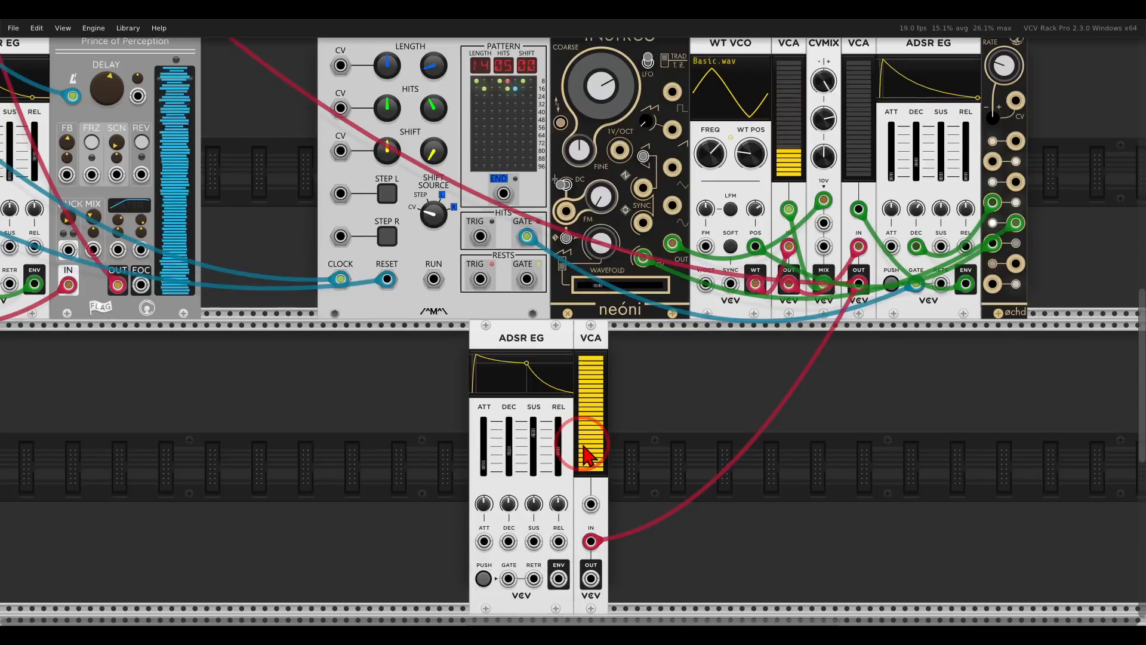
left_click_drag(534, 332, 666, 412)
left_click_drag(698, 578, 591, 504)
Add a Chronoblob2 delay and a Plateau reverb side by side after the new ADSR EG
scroll(609, 490, "down", 2)
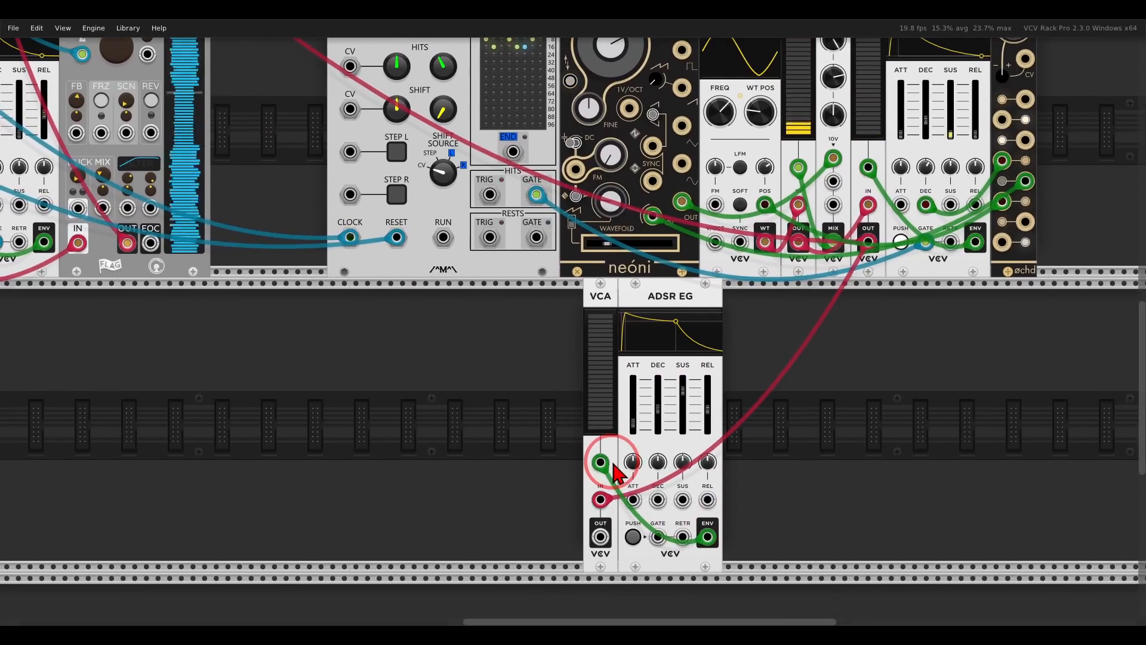
left_click_drag(681, 485, 641, 480)
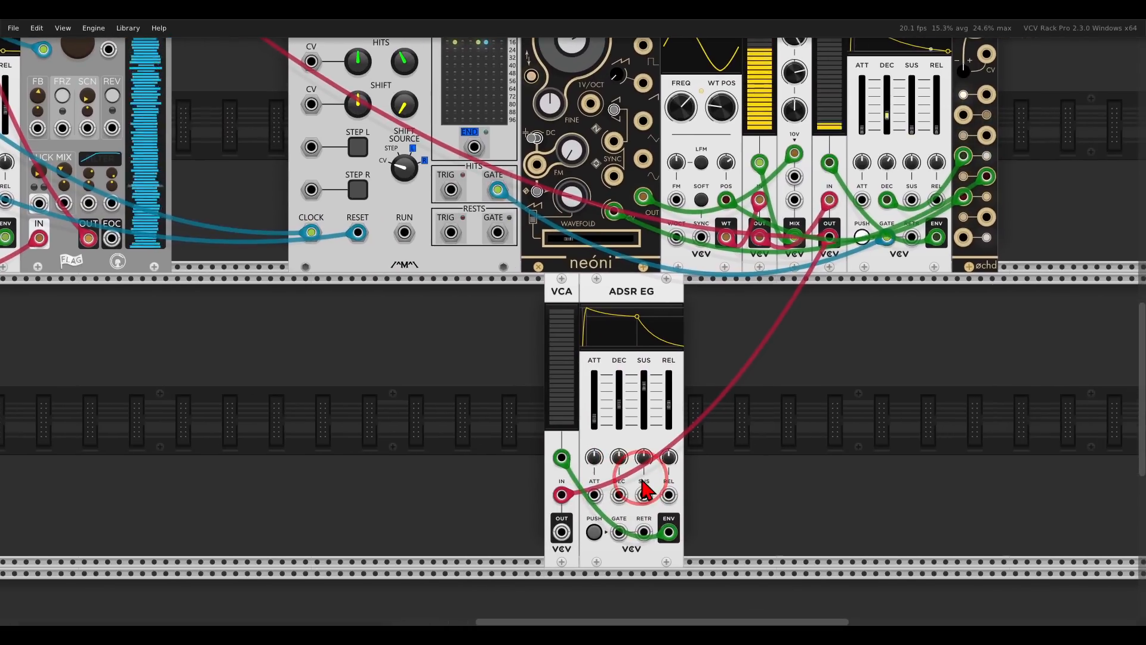
right_click(742, 448)
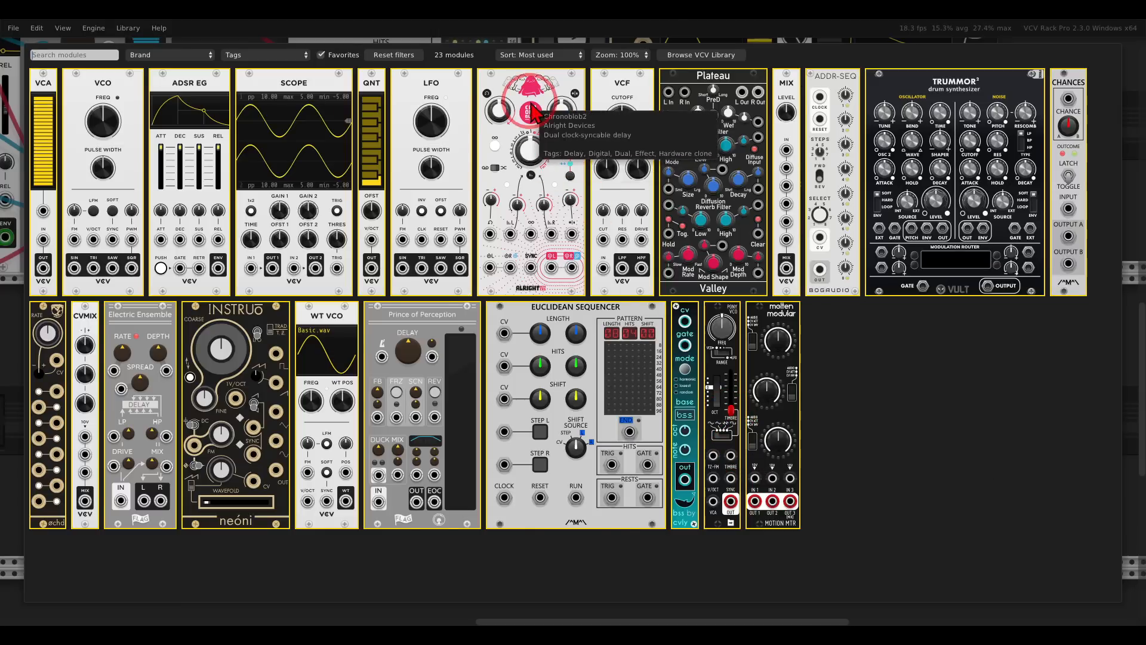
left_click(530, 143)
right_click(884, 437)
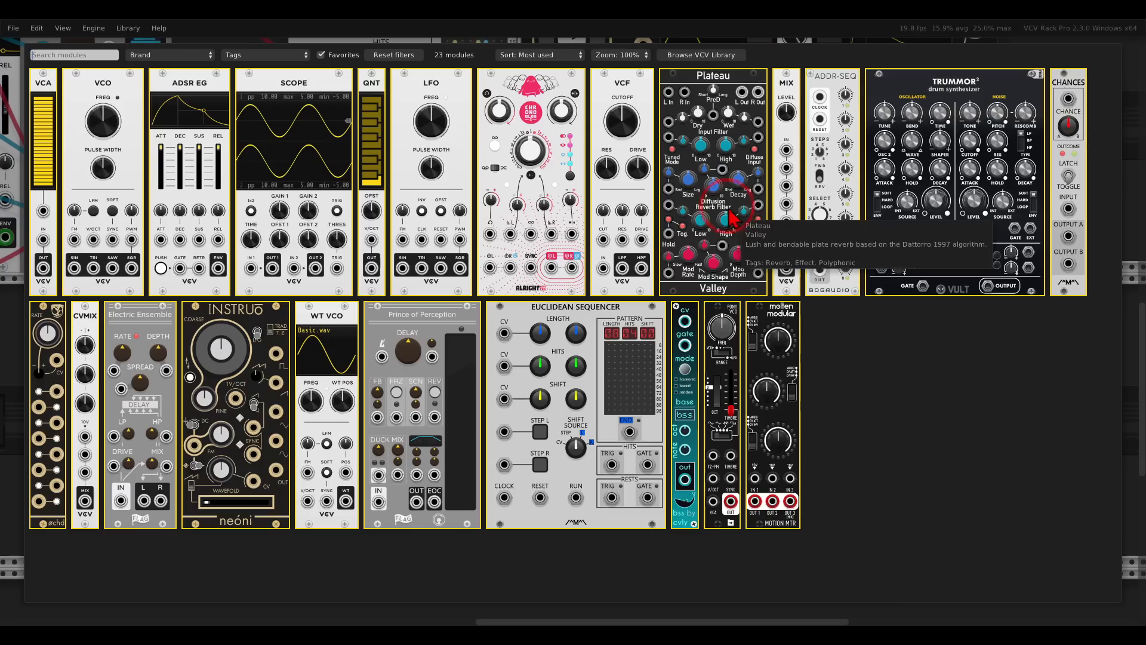
left_click_drag(736, 214, 791, 366)
left_click_drag(829, 487, 739, 405)
Patch the new VCA's output into Chronoblob2's right input and switch the delay to its second routing mode
scroll(746, 421, "up", 3)
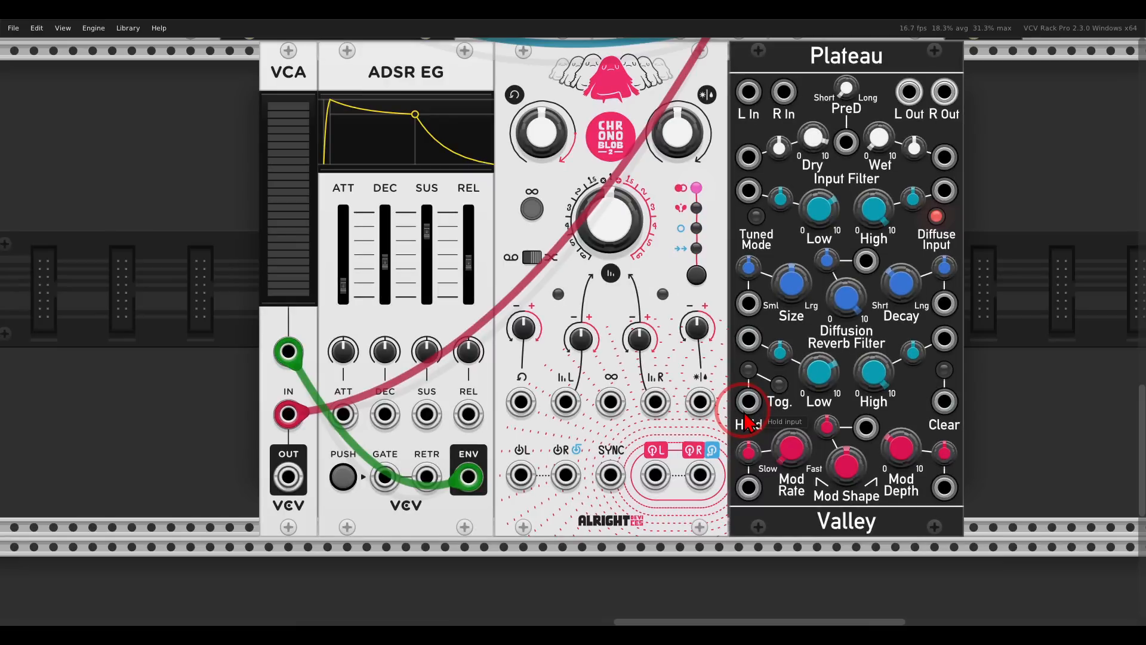
scroll(696, 369, "up", 2)
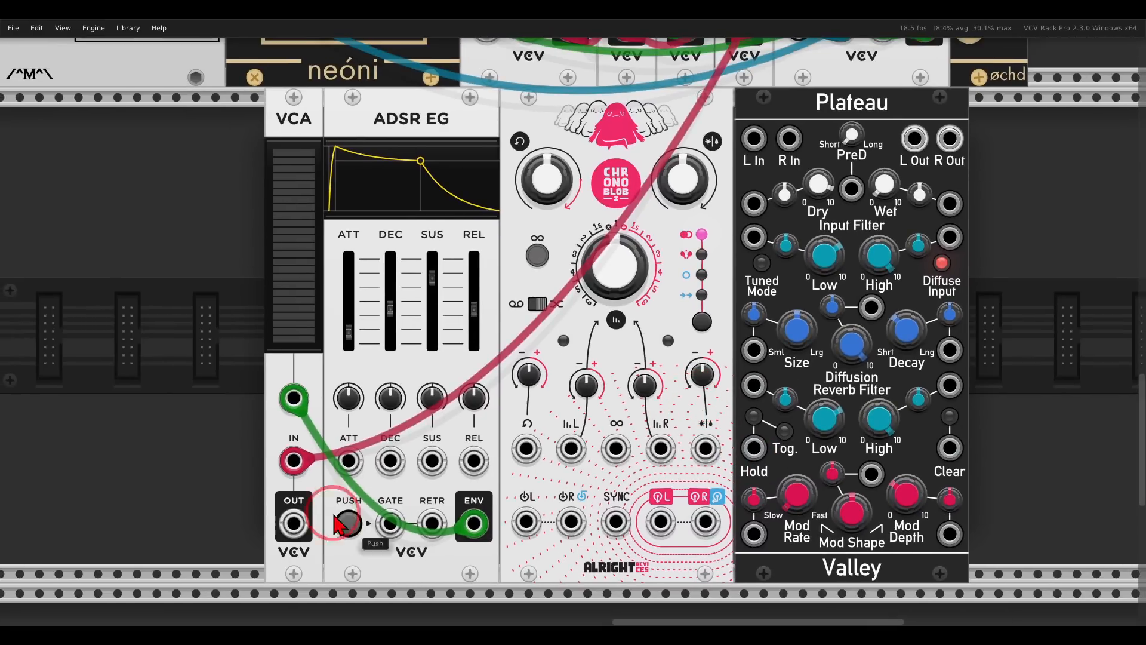
left_click_drag(294, 523, 571, 522)
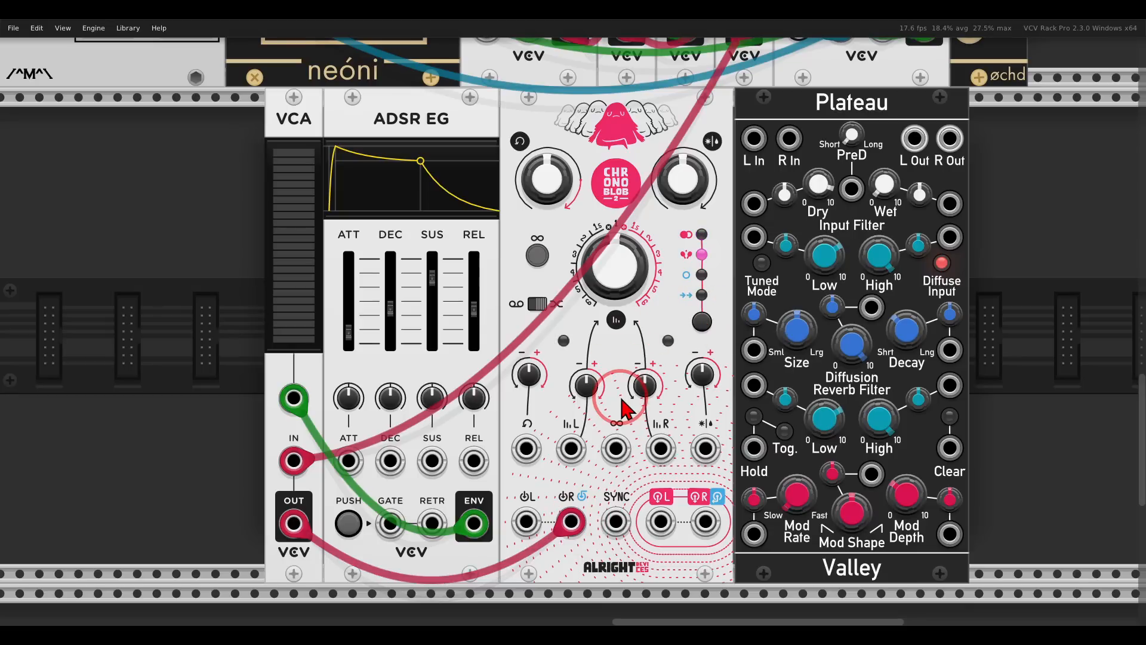
Patch Chronoblob2's left and right outputs into the new Plateau's L and R inputs, and that Plateau's stereo outputs into the mixer
left_click_drag(660, 521, 706, 521)
scroll(922, 391, "down", 3)
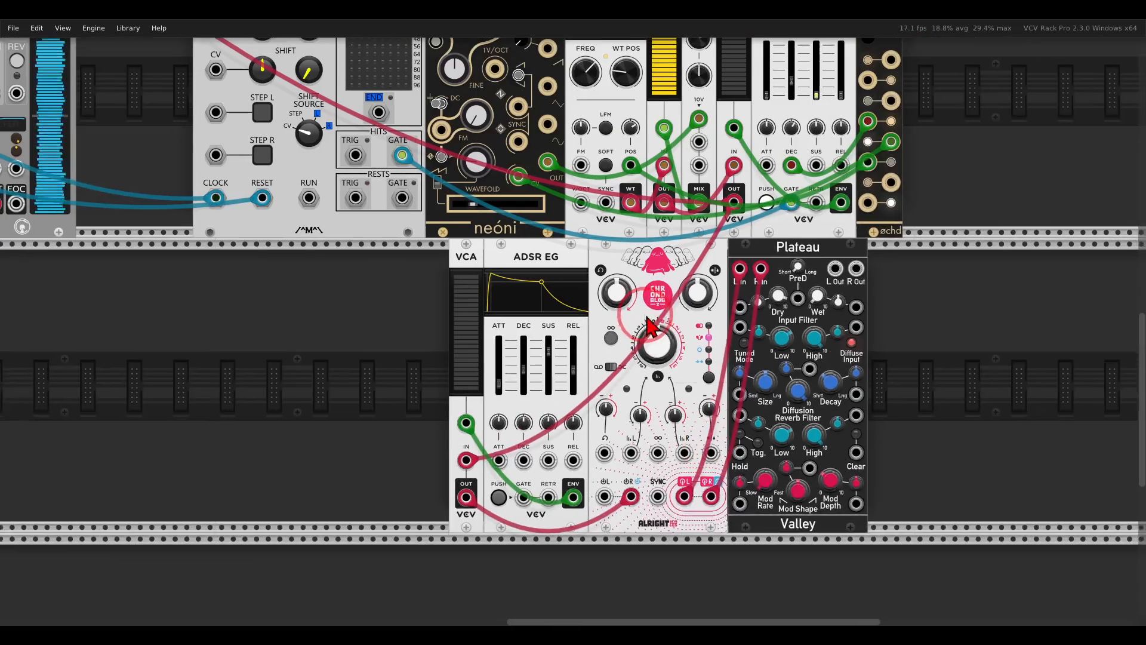
scroll(923, 391, "up", 1)
left_click_drag(905, 357, 887, 337)
scroll(872, 364, "down", 2)
mouse_move(866, 359)
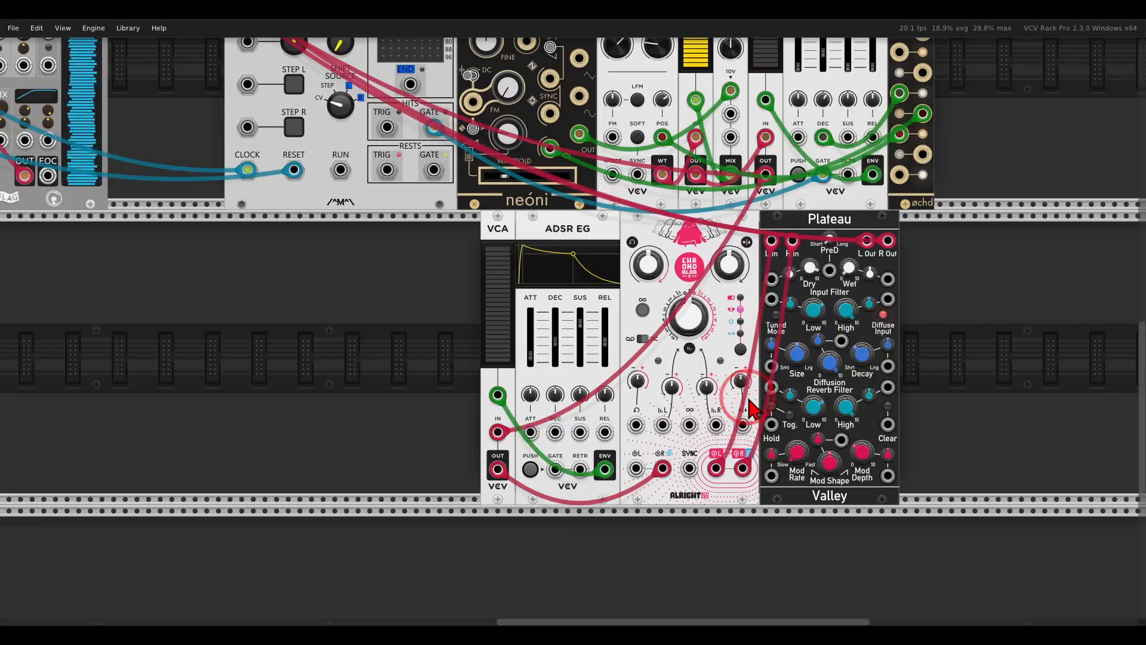
Patch a clock output from the CLOCKED module into Chronoblob2's sync trigger input
scroll(737, 299, "up", 2)
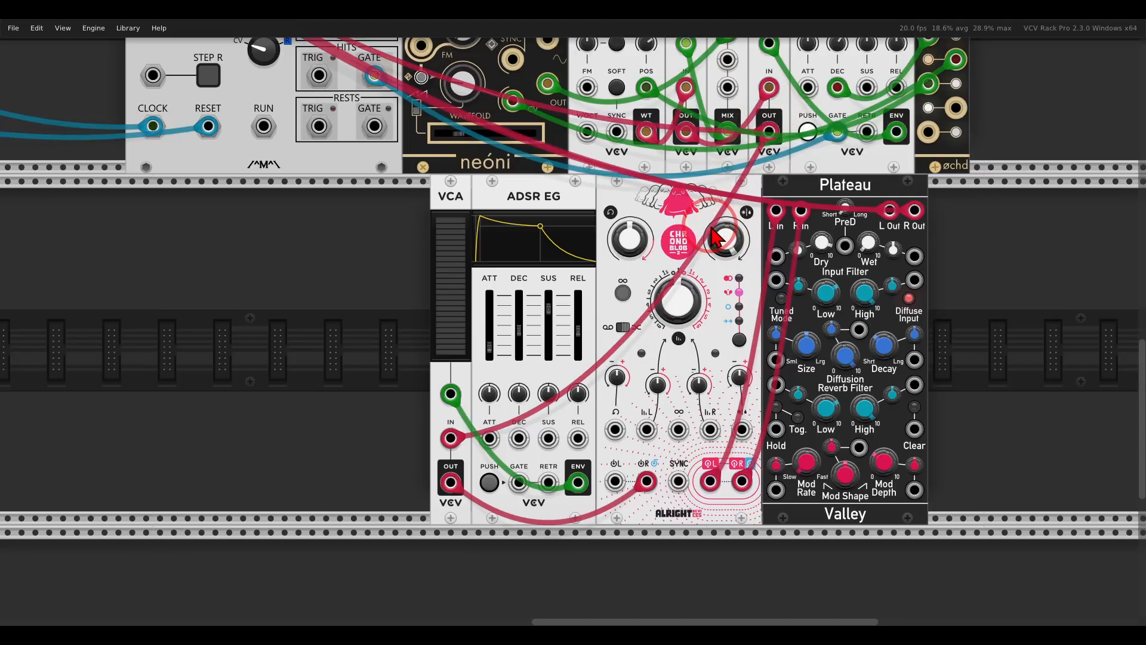
scroll(716, 236, "down", 2)
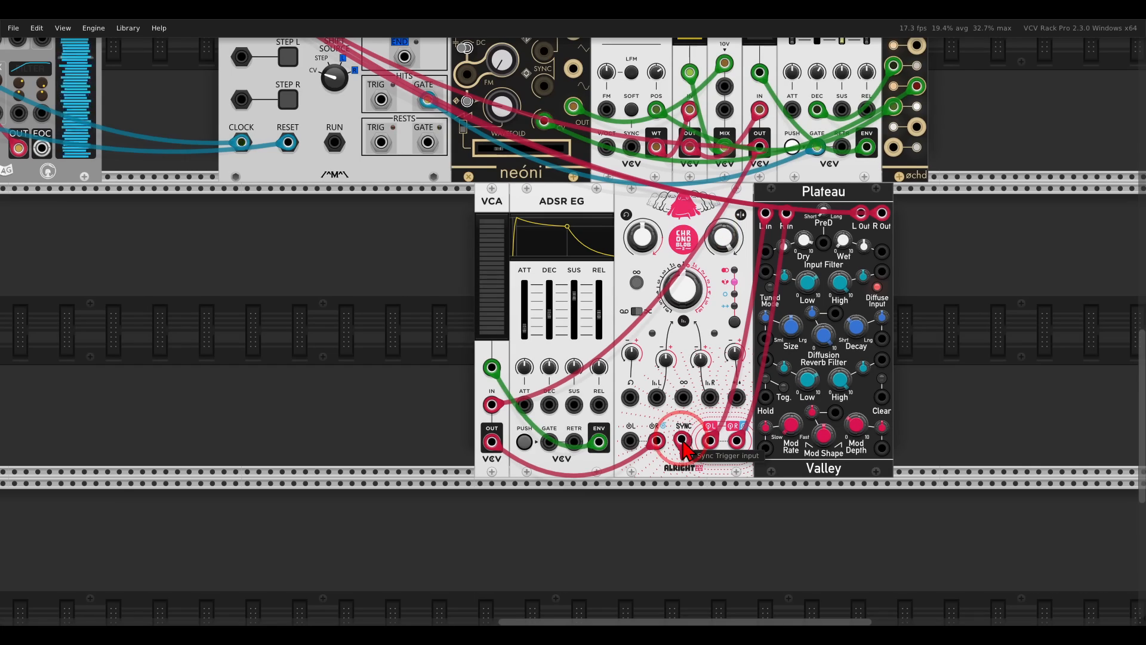
left_click_drag(684, 441, 177, 169)
key("Up")
key("Left")
key("Down")
key("Right")
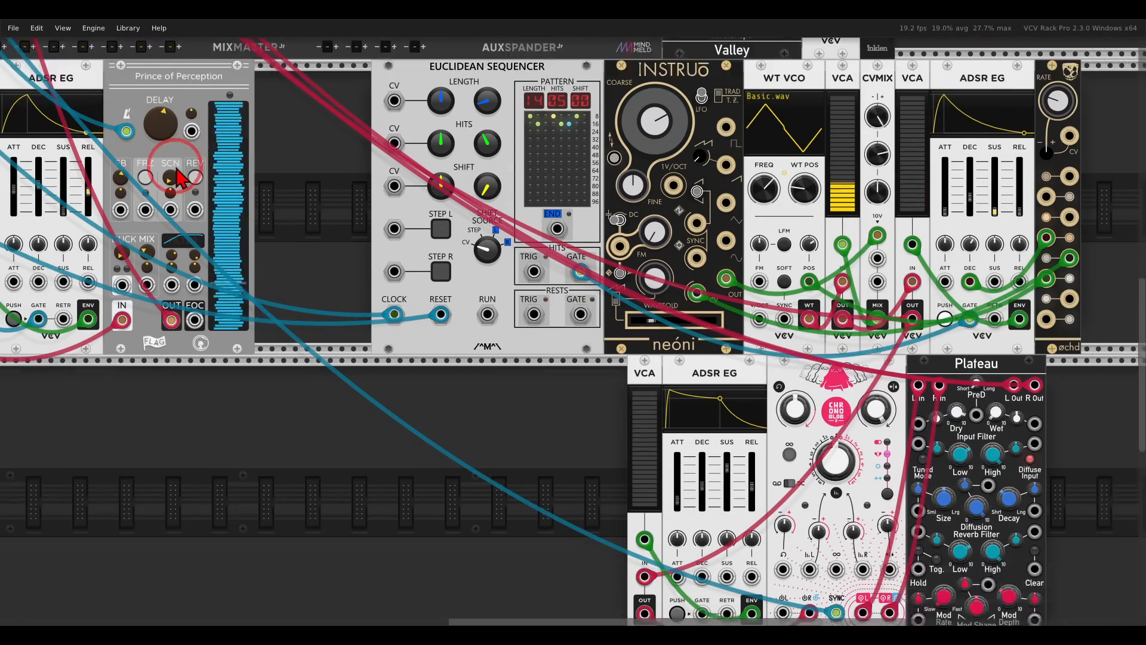
key("Right")
key("Down")
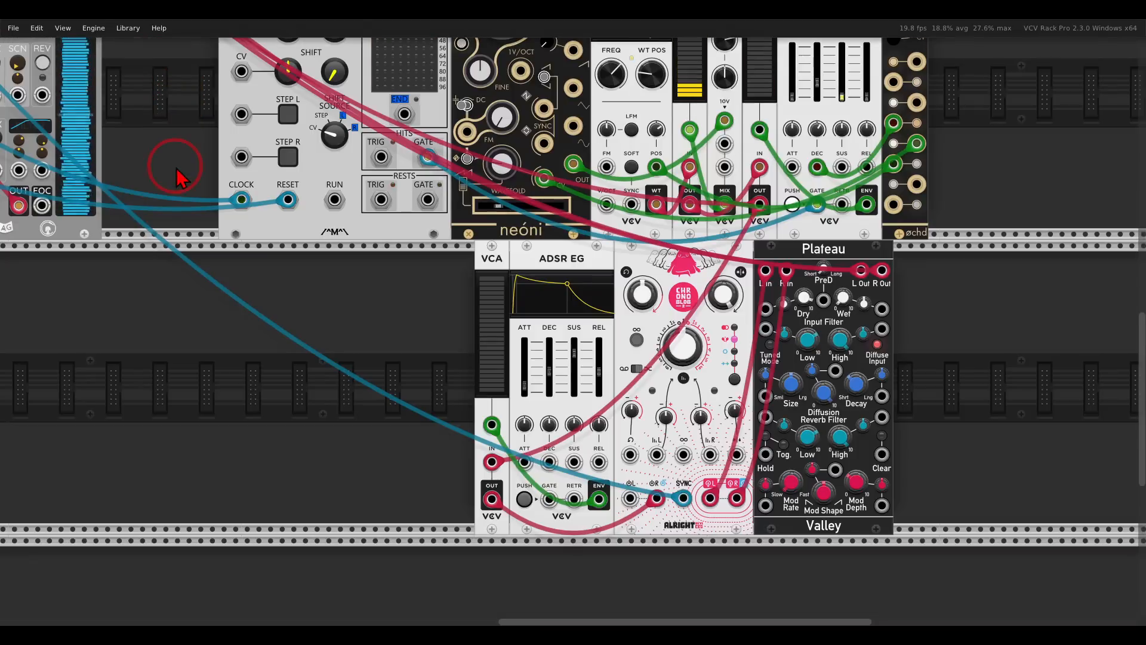
key("Right")
Duplicate the Euclidean Sequencer into the row below and patch the original's clock signal into the copy's clock input
left_click_drag(243, 391, 455, 309)
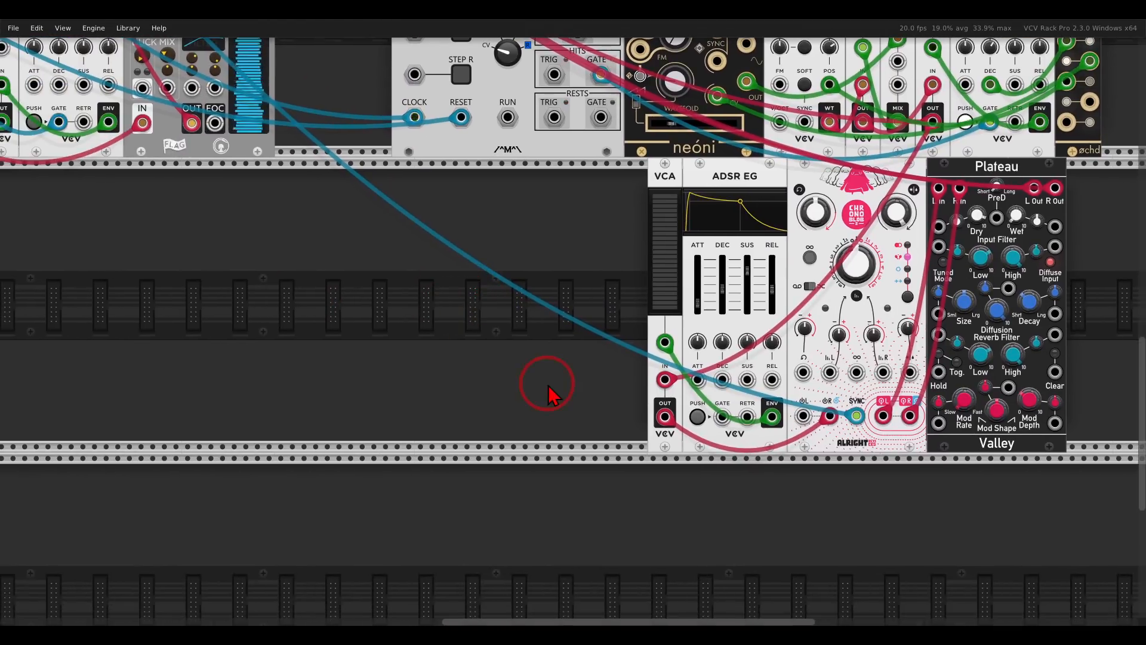
scroll(562, 385, "up", 1)
mouse_move(795, 242)
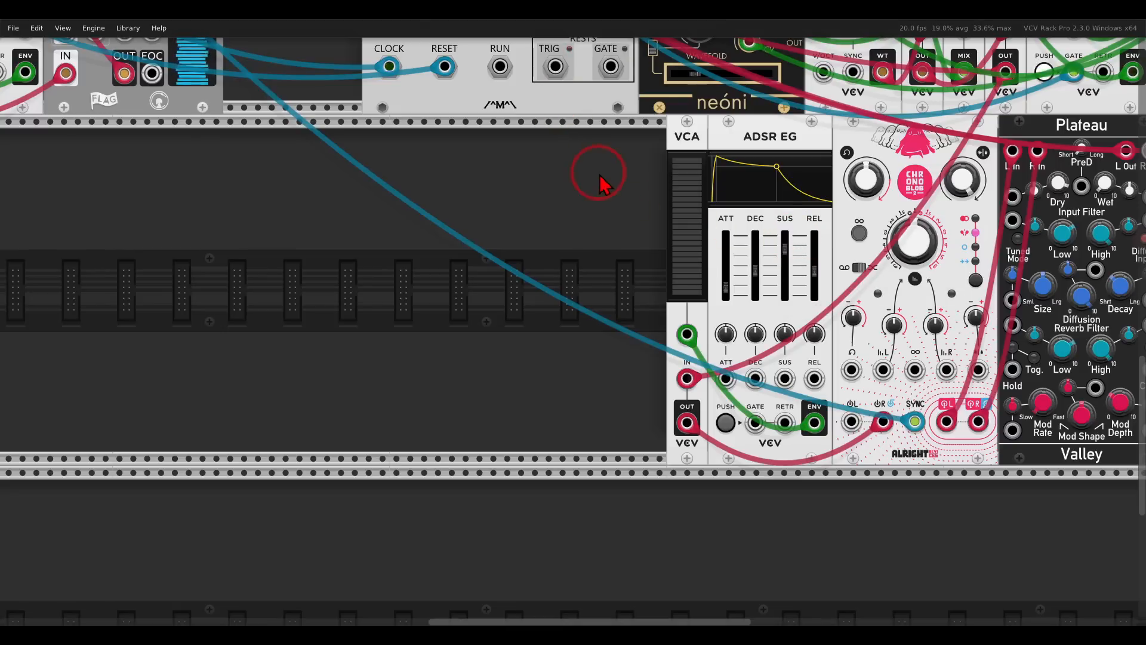
scroll(596, 174, "down", 2)
left_click_drag(1025, 185, 440, 332)
left_click_drag(440, 221, 430, 221)
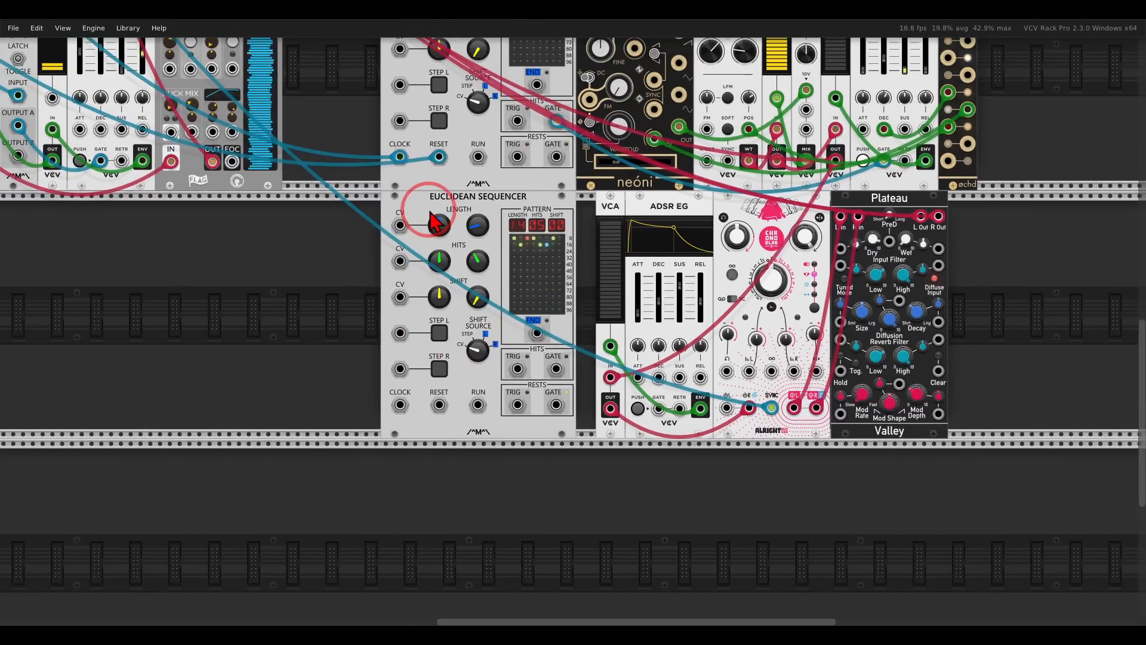
left_click_drag(399, 157, 402, 405)
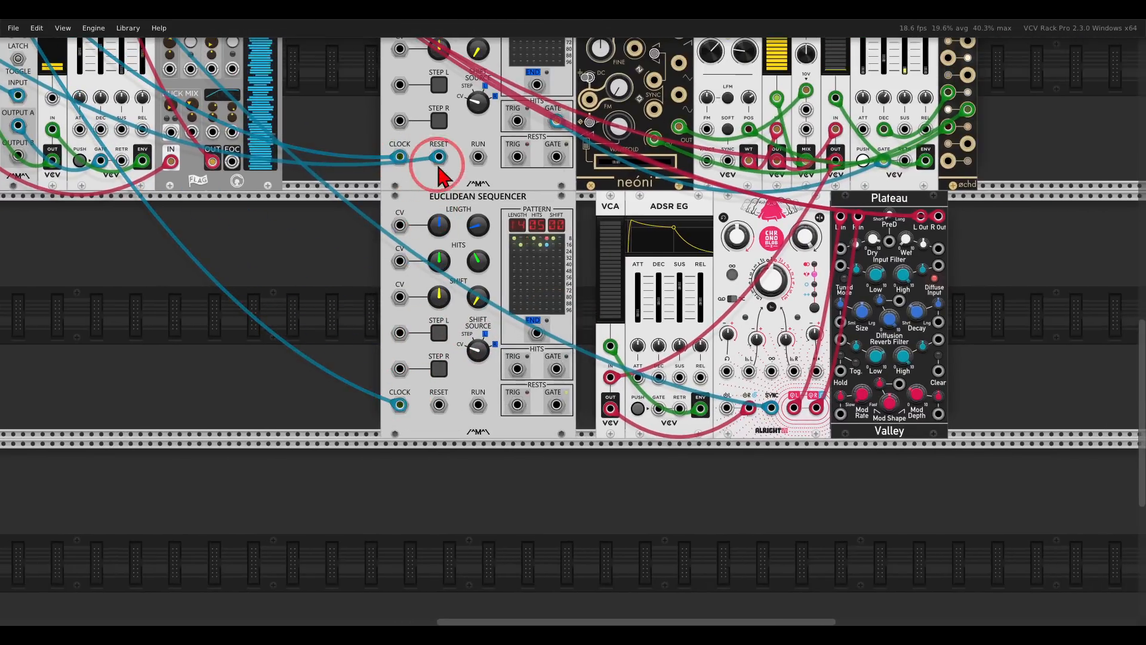
Patch the original Euclidean Sequencer's reset signal into the copy's reset input, and move the VCA-to-Plateau module group flush against the copy
left_click_drag(439, 157, 439, 405)
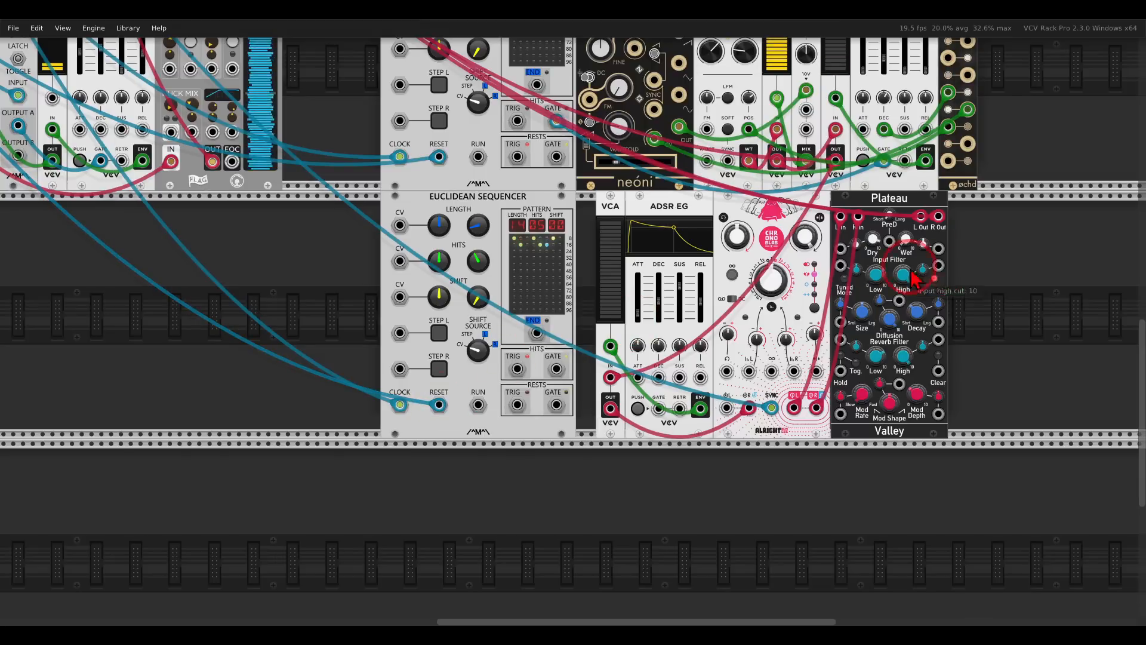
left_click_drag(1007, 258, 582, 203)
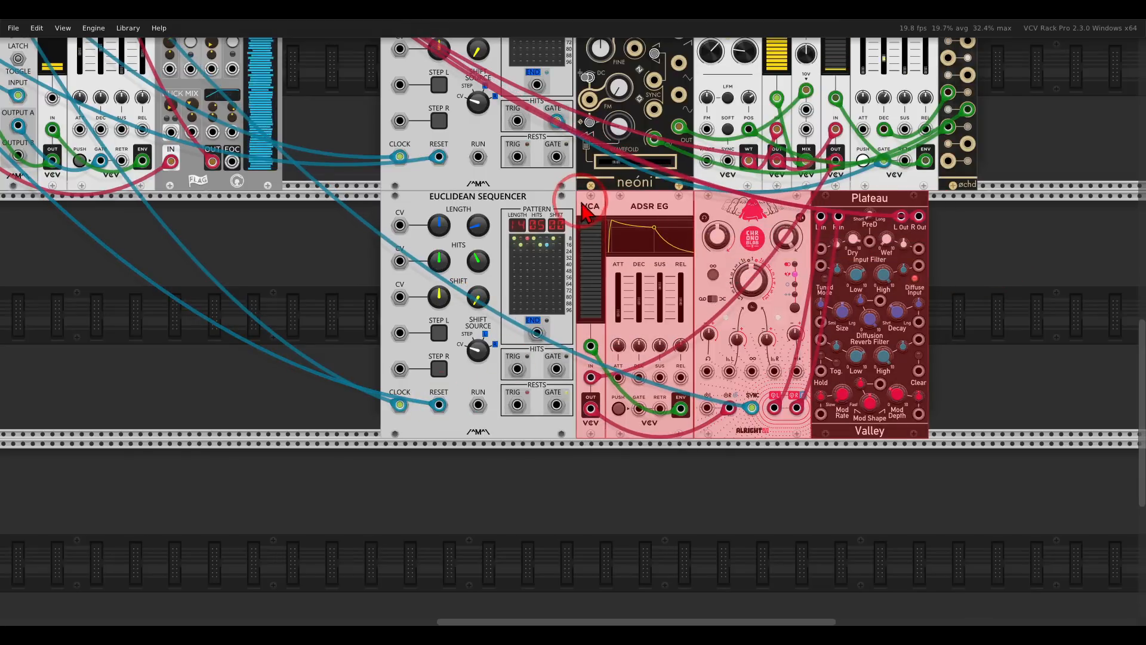
left_click(606, 519)
left_click_drag(600, 522, 770, 494)
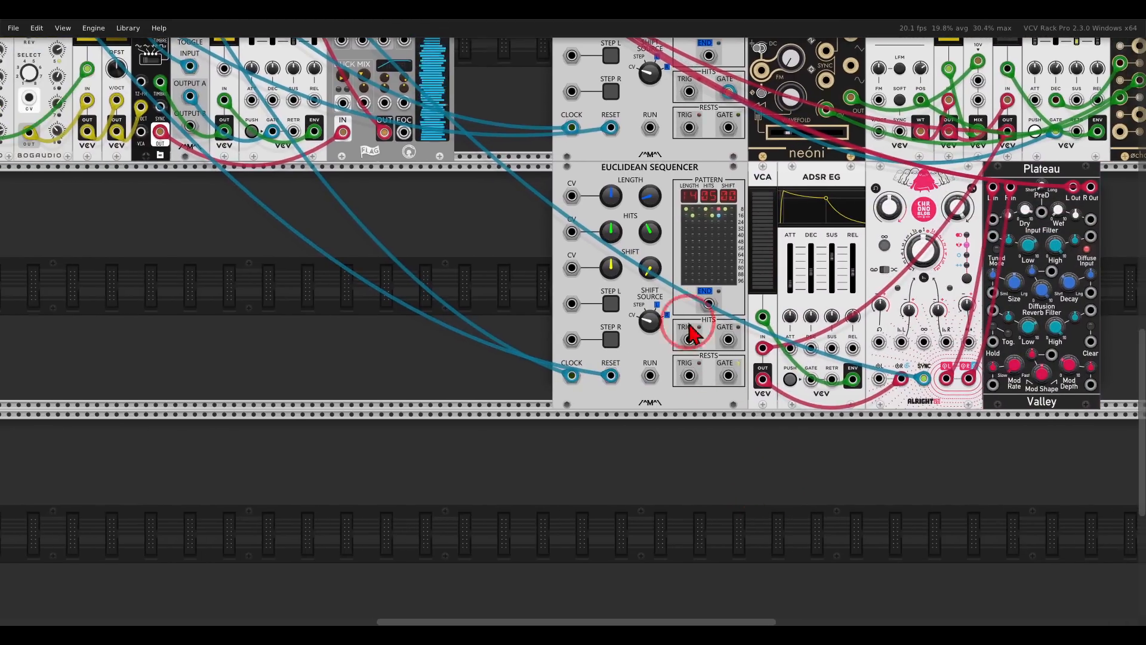
Set the copied Euclidean Sequencer to length 21 with 2 hits, and patch its HITS gate output into the neighbouring ADSR EG's gate input
scroll(678, 270, "up", 3)
left_click_drag(631, 154, 626, 150)
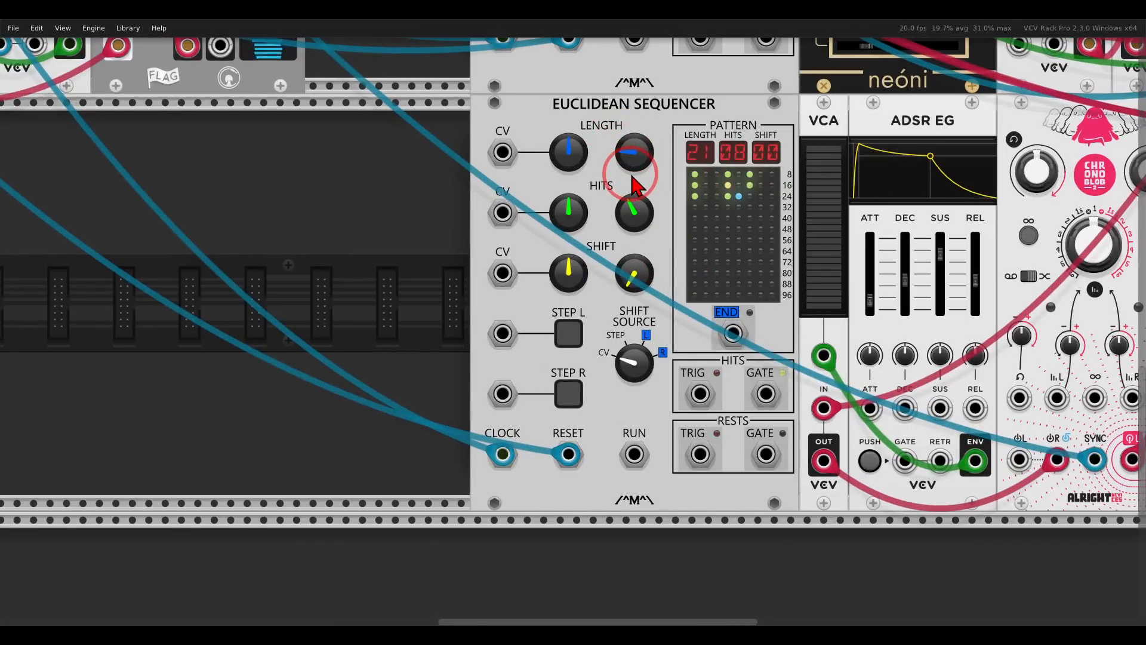
left_click_drag(632, 208, 618, 258)
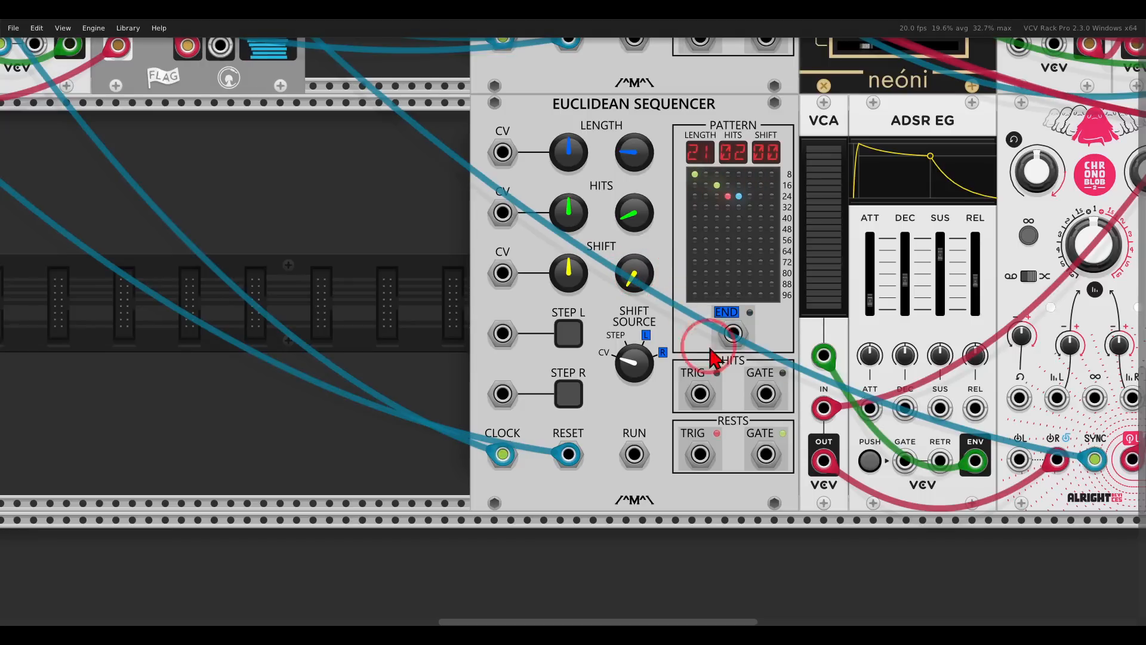
left_click_drag(766, 393, 913, 475)
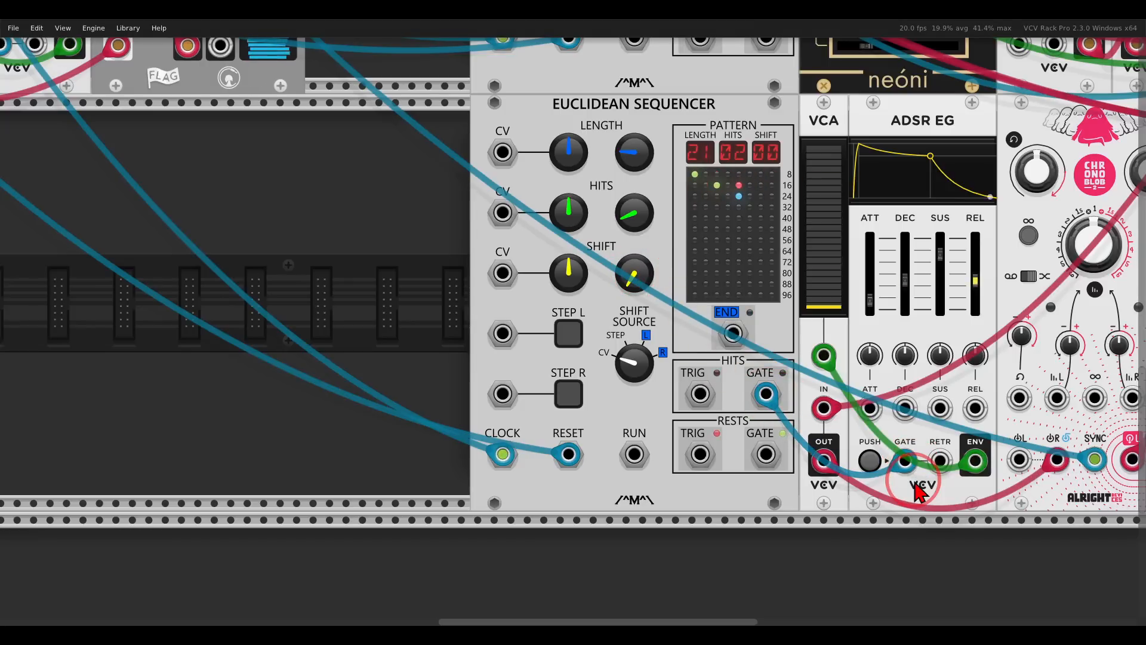
Raise the wet level on the Plateau fed by Chronoblob2
scroll(460, 256, "down", 5)
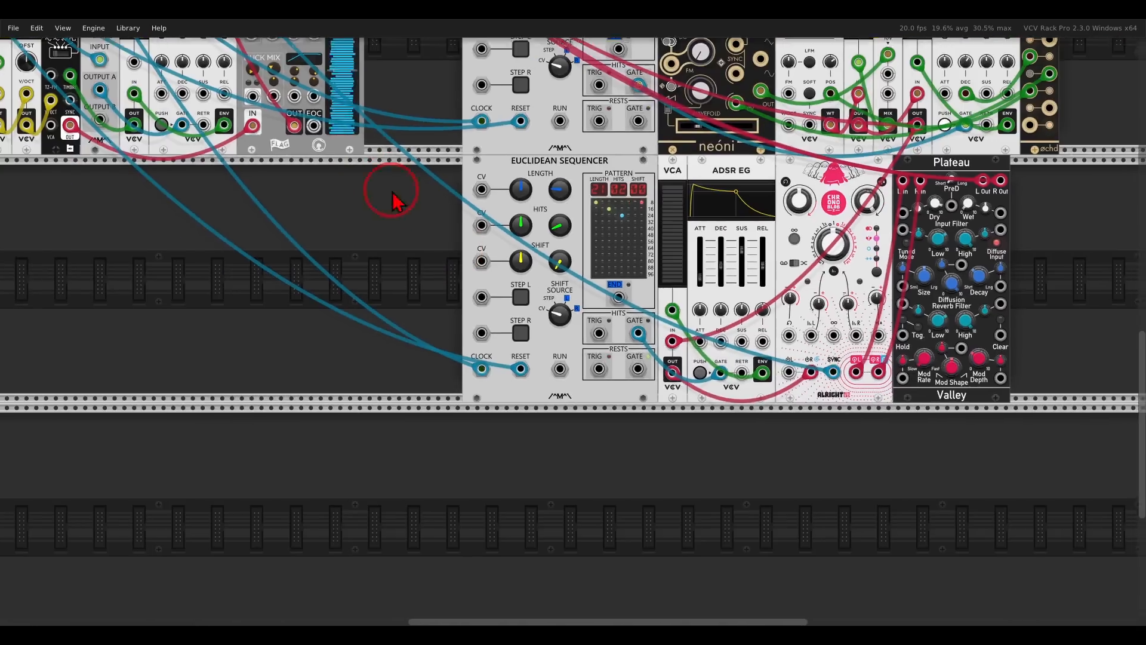
left_click_drag(389, 191, 299, 242)
scroll(546, 352, "up", 3)
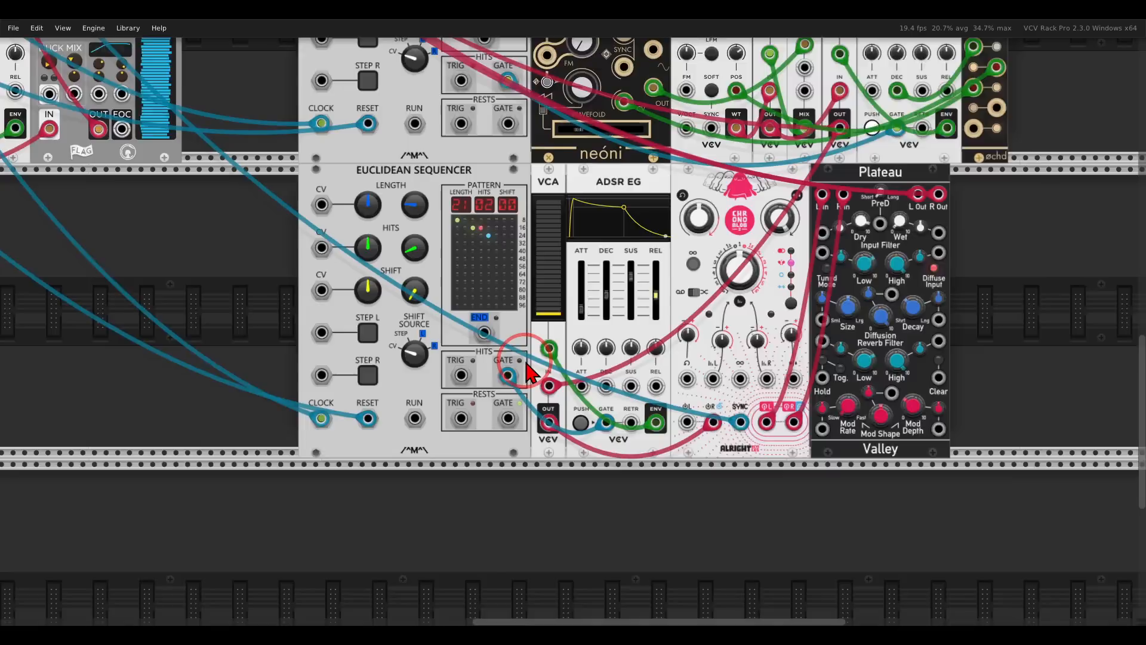
scroll(545, 338, "down", 1)
left_click_drag(559, 236, 540, 363)
scroll(539, 371, "down", 1)
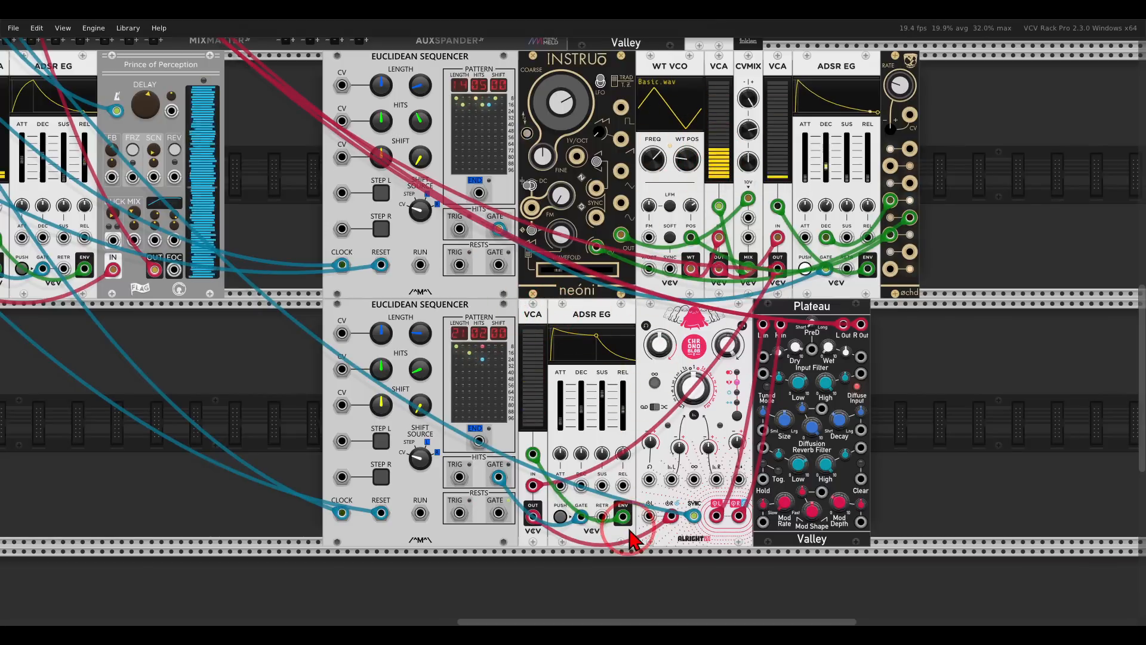
scroll(679, 429, "up", 3)
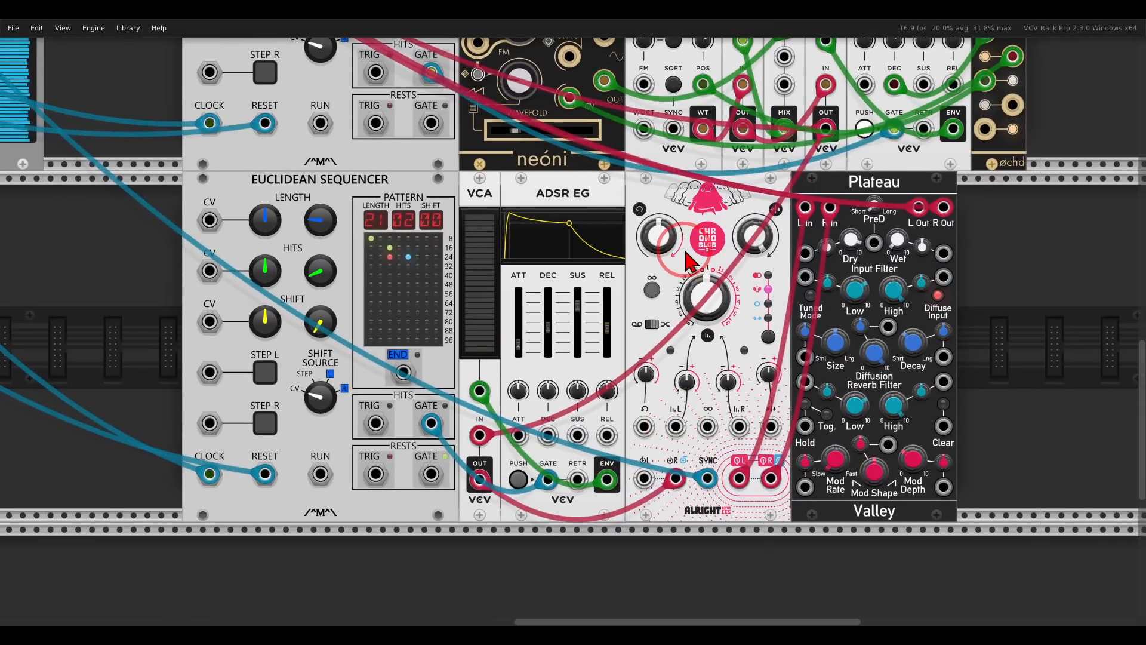
left_click_drag(644, 236, 643, 233)
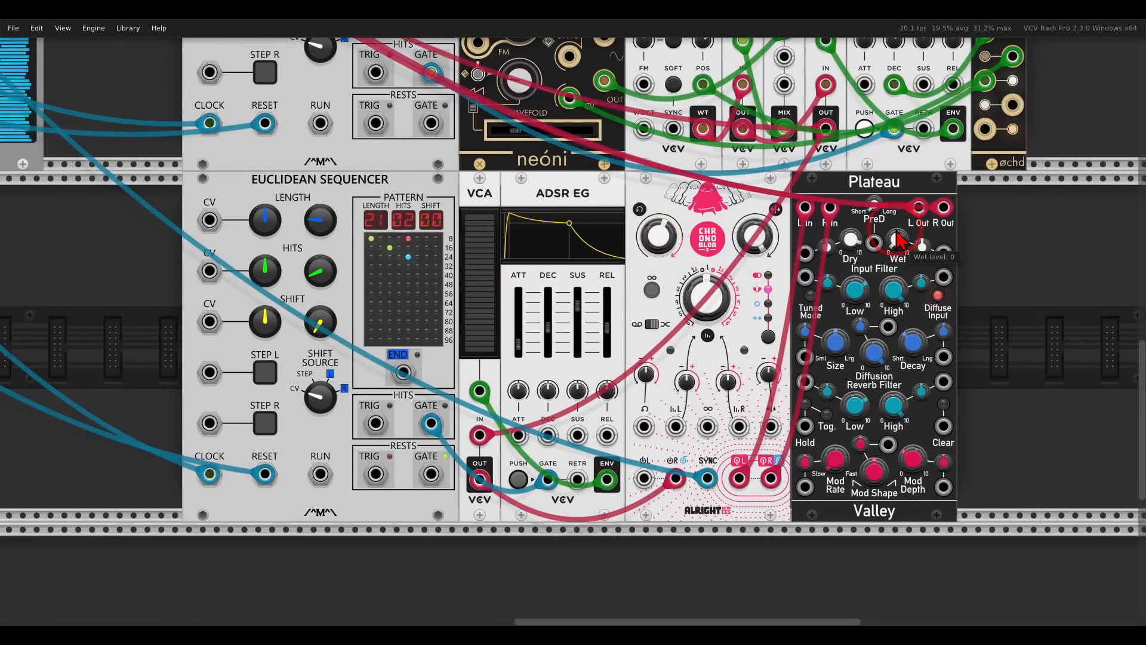
left_click_drag(890, 212, 870, 166)
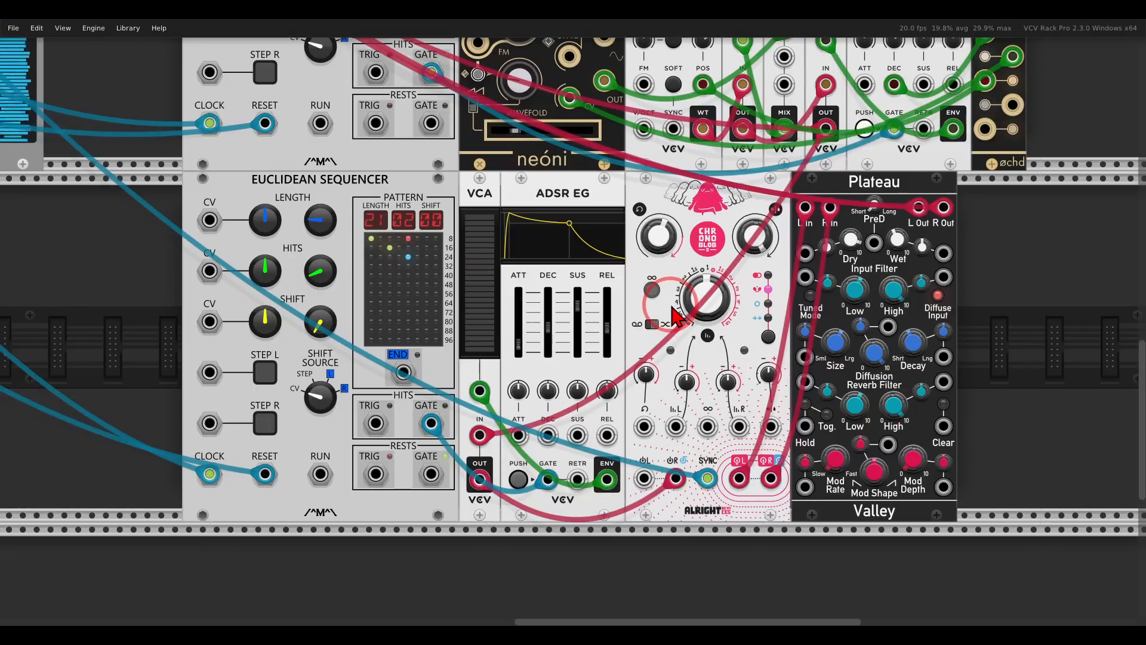
Solo channel 2 on the MixMaster alongside the already soloed channel 3
scroll(671, 307, "down", 2)
left_click_drag(565, 234, 801, 481)
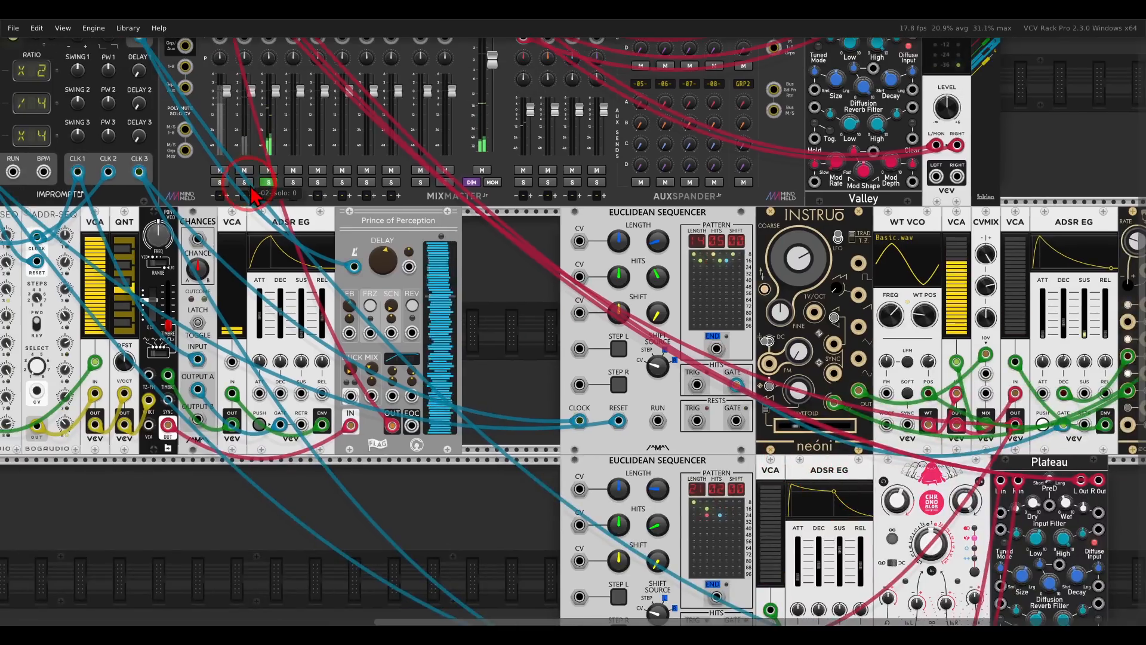
left_click(251, 188)
left_click_drag(524, 340, 316, 232)
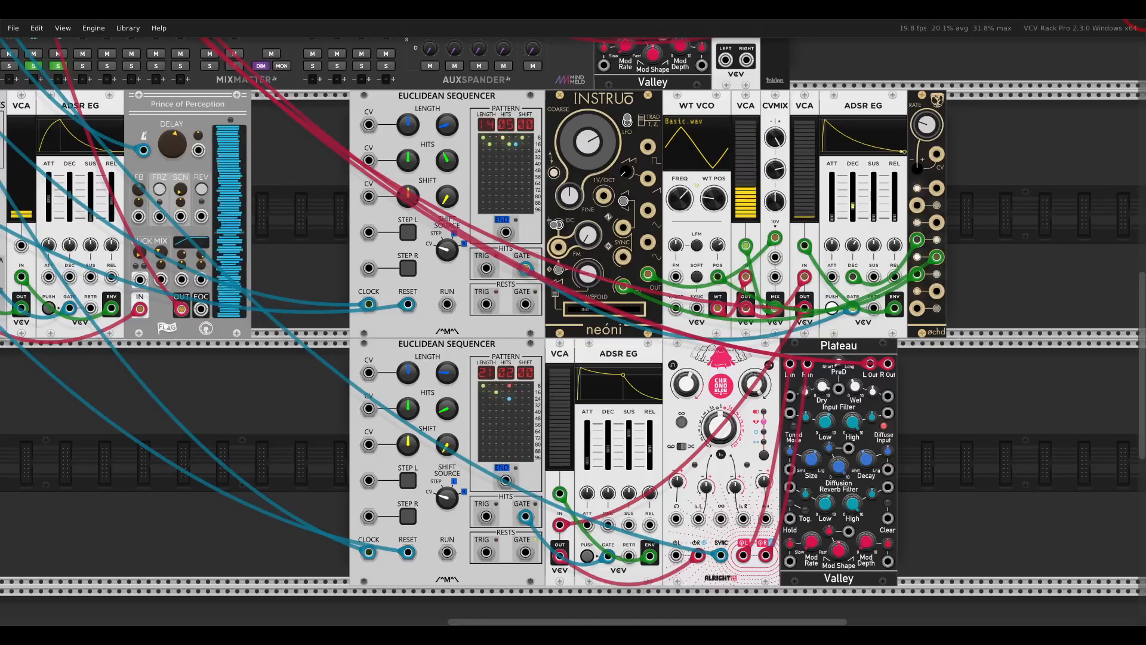
Mute channels 1, 2 and 3 on the MixMaster
left_click_drag(248, 221, 417, 304)
left_click(178, 137)
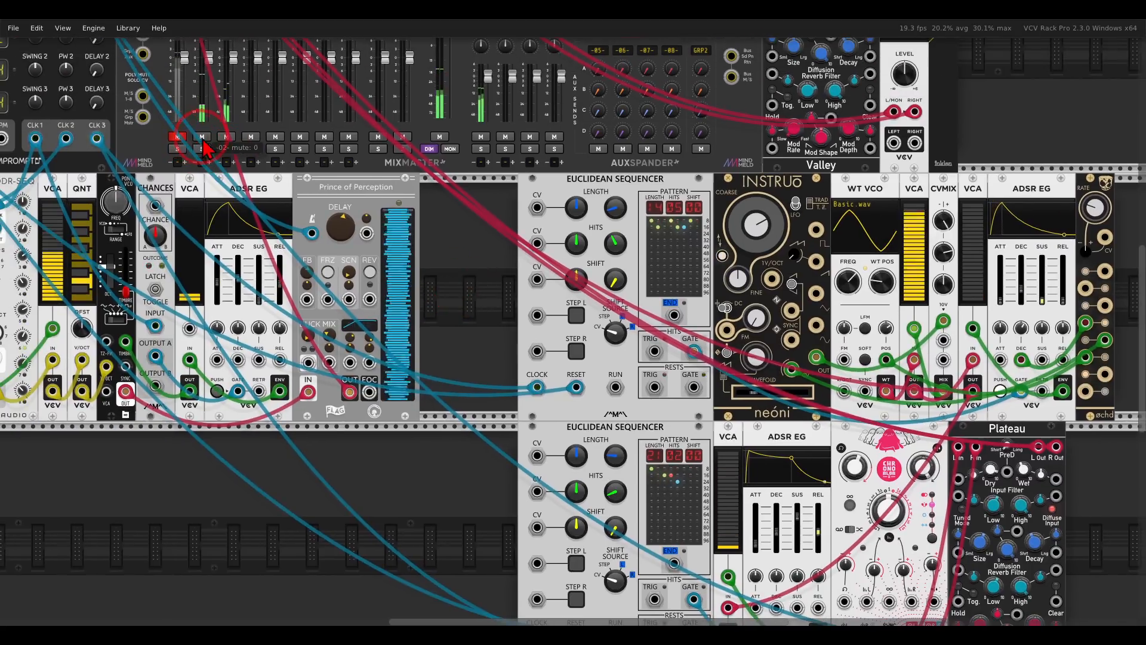
left_click(202, 137)
left_click(226, 138)
Place a VCO in the empty row below the ADDR-SEQ modules and duplicate it
left_click_drag(318, 504, 555, 371)
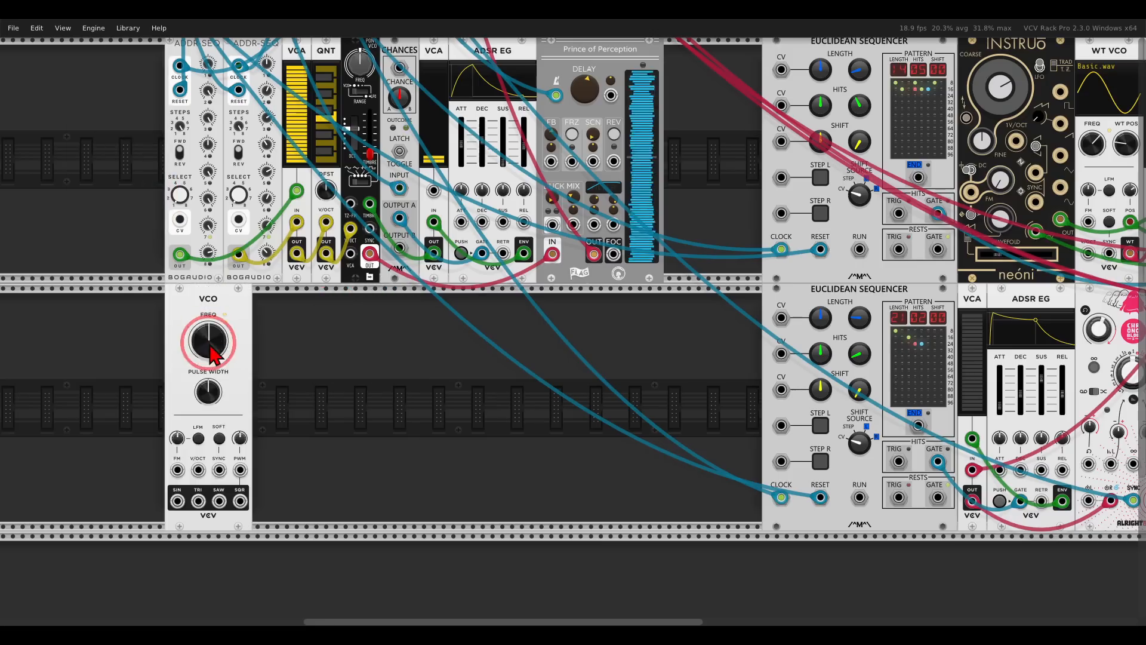
left_click_drag(337, 344, 425, 288)
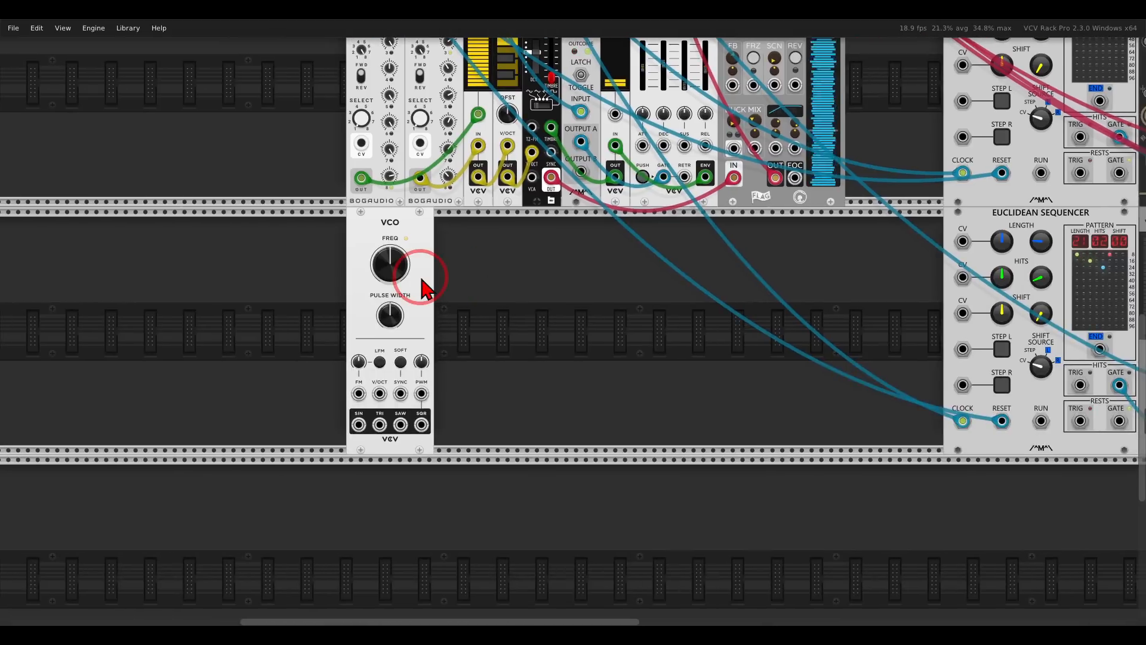
key("ctrl+d")
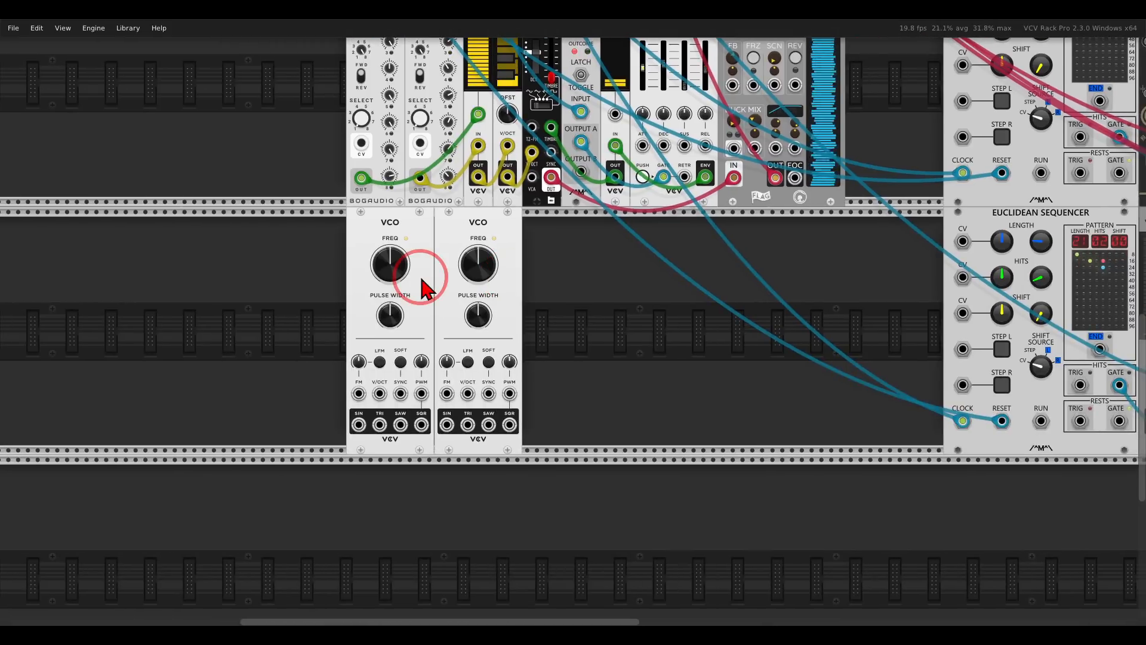
Add a VCA beside the second VCO and duplicate it
scroll(478, 350, "up", 2)
right_click(621, 302)
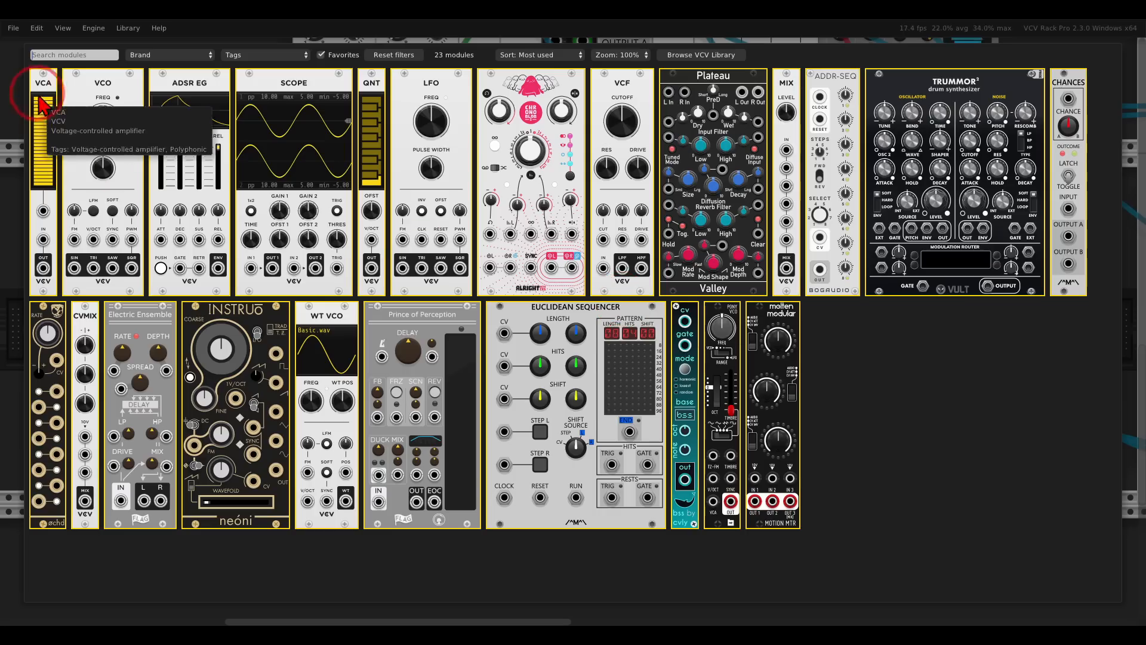
left_click_drag(41, 106, 533, 251)
key("ctrl+d")
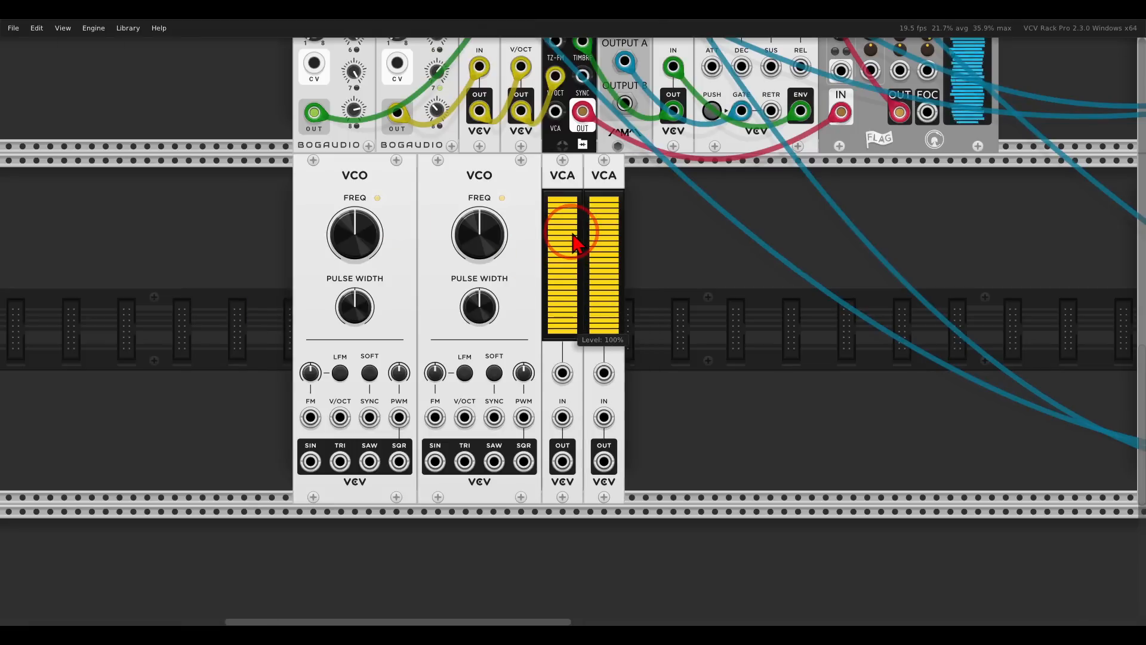
Patch the first VCO's saw output into the first VCA's input and the second VCO's square output into the second VCA's input
left_click_drag(370, 462, 563, 417)
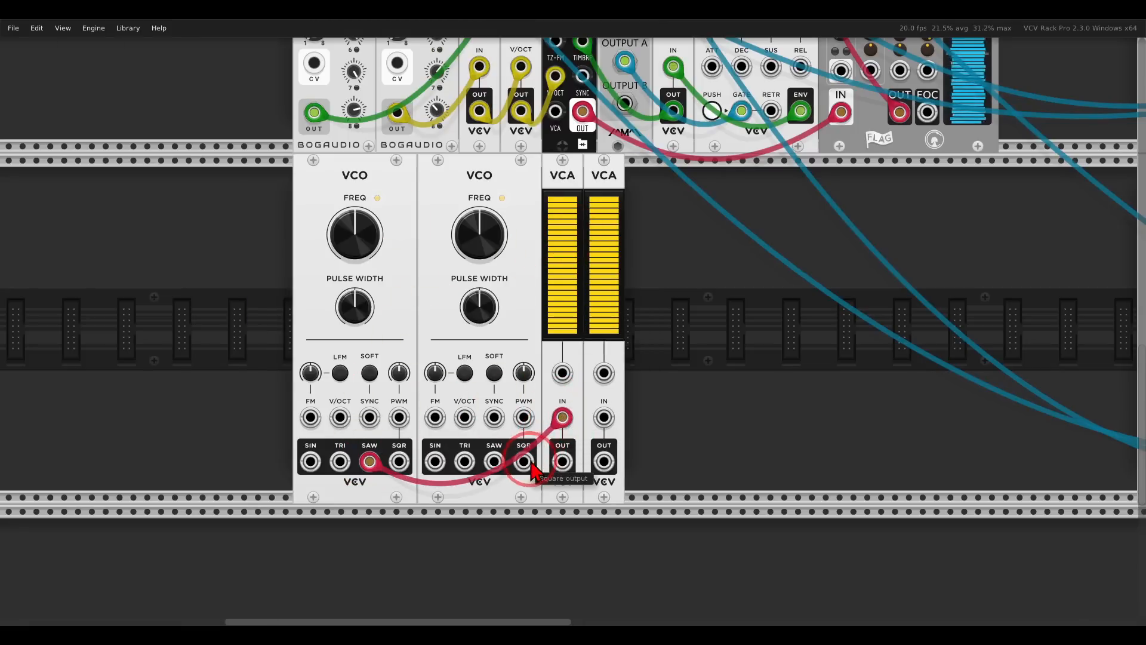
left_click_drag(523, 462, 604, 417)
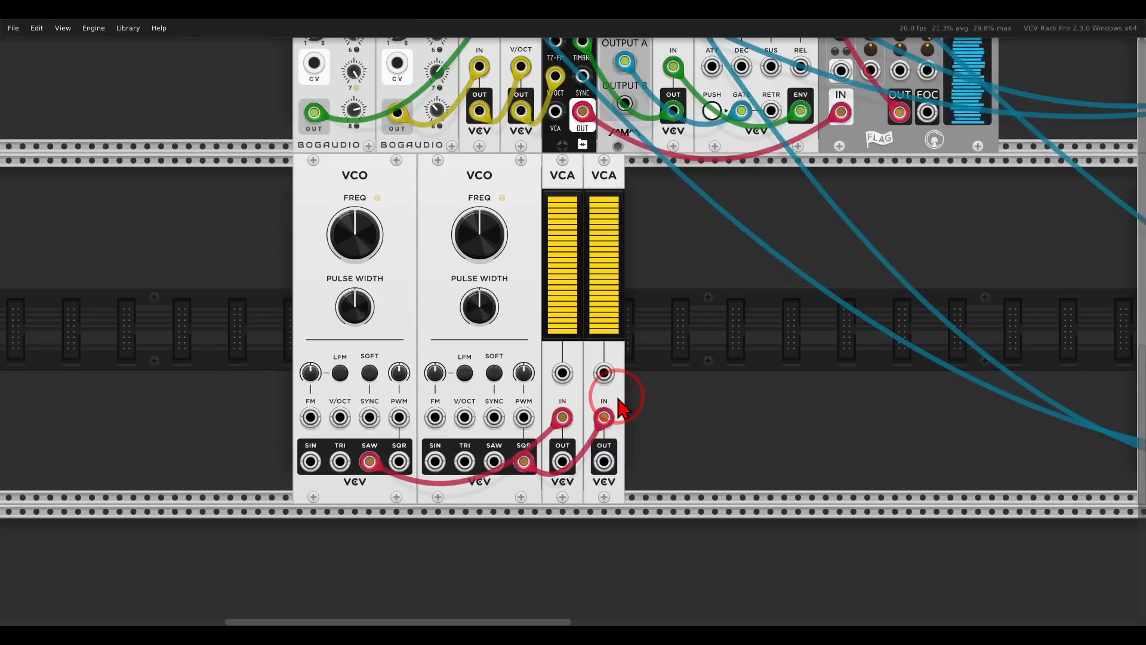
Insert an LFO between the two VCAs, enable its offset, and patch its sine output into the first VCA's CV input
left_click_drag(613, 172, 722, 191)
right_click(646, 252)
left_click(432, 94)
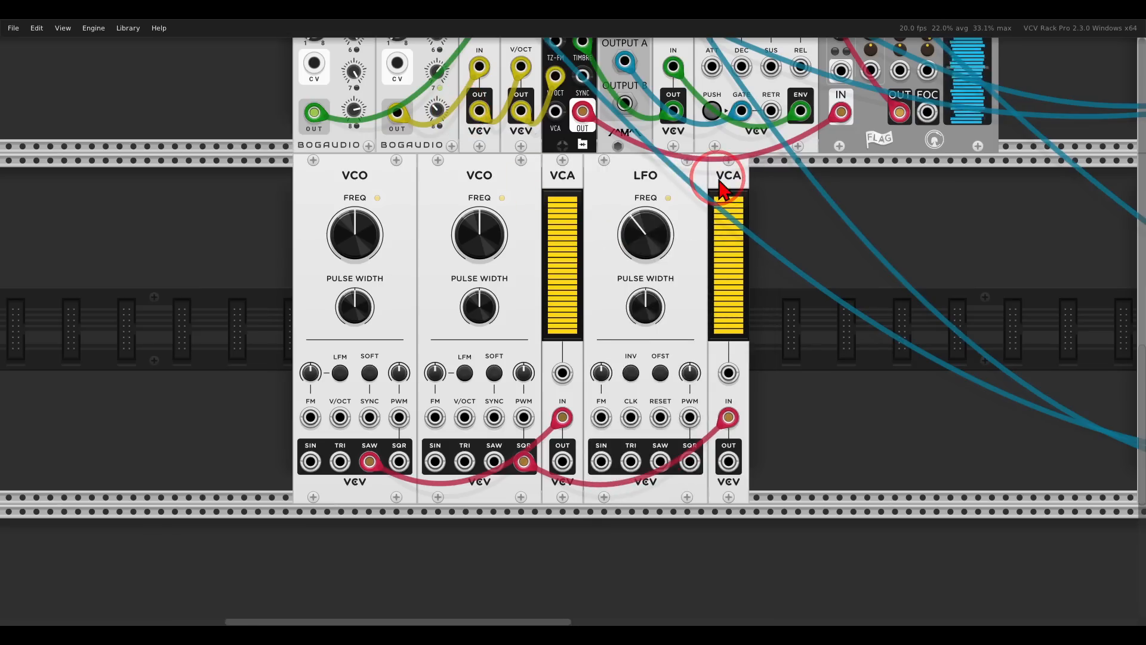
left_click_drag(602, 460, 562, 374)
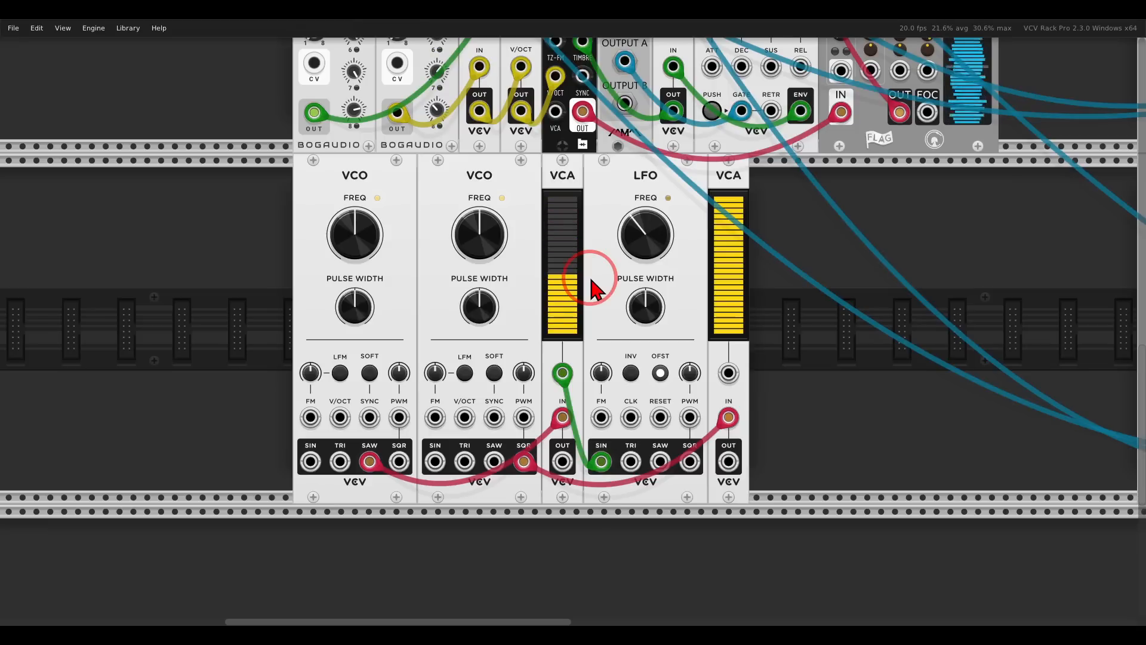
Add a Motion MTR module after the second VCA and patch the LFO's sine output into its IN 1
right_click(806, 347)
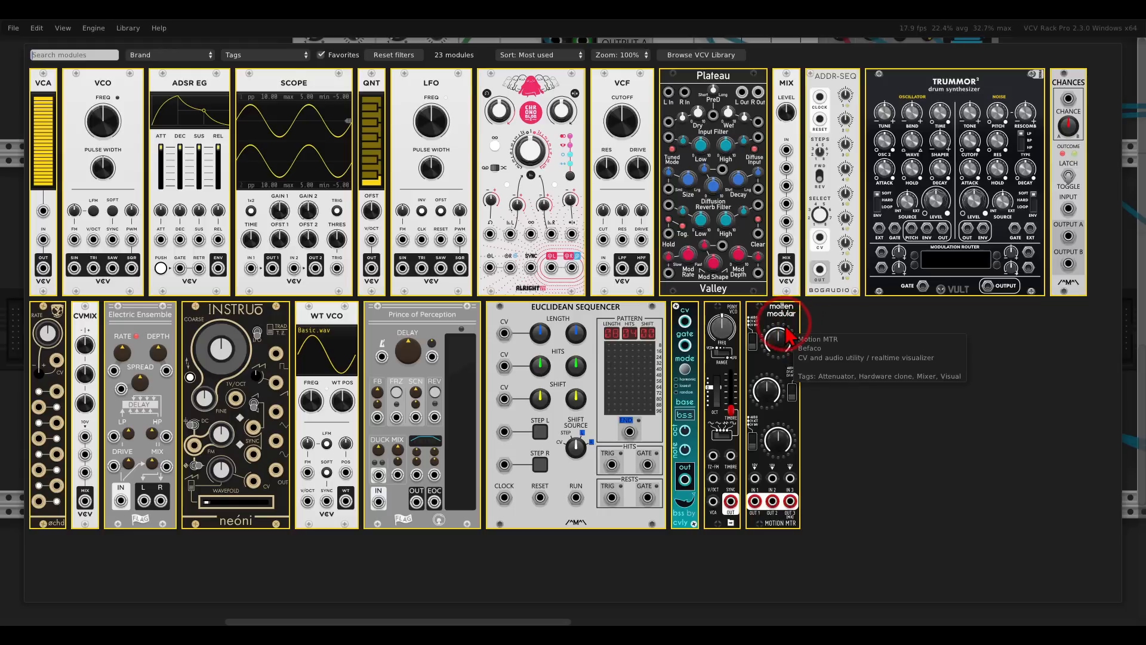
left_click(787, 336)
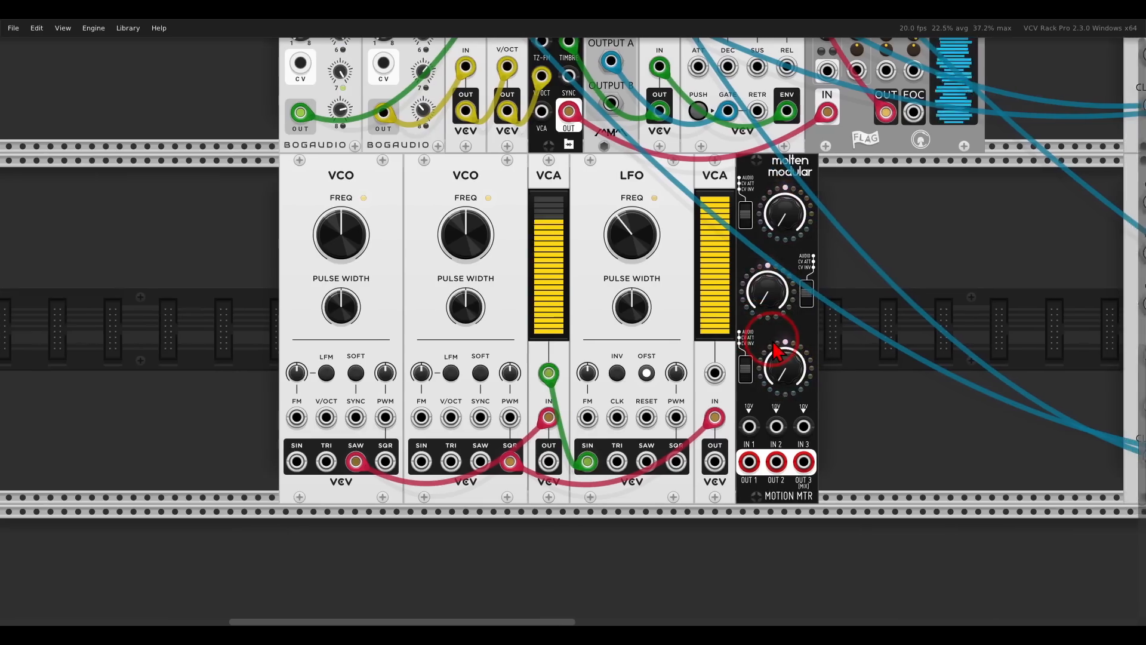
left_click_drag(773, 342, 728, 336)
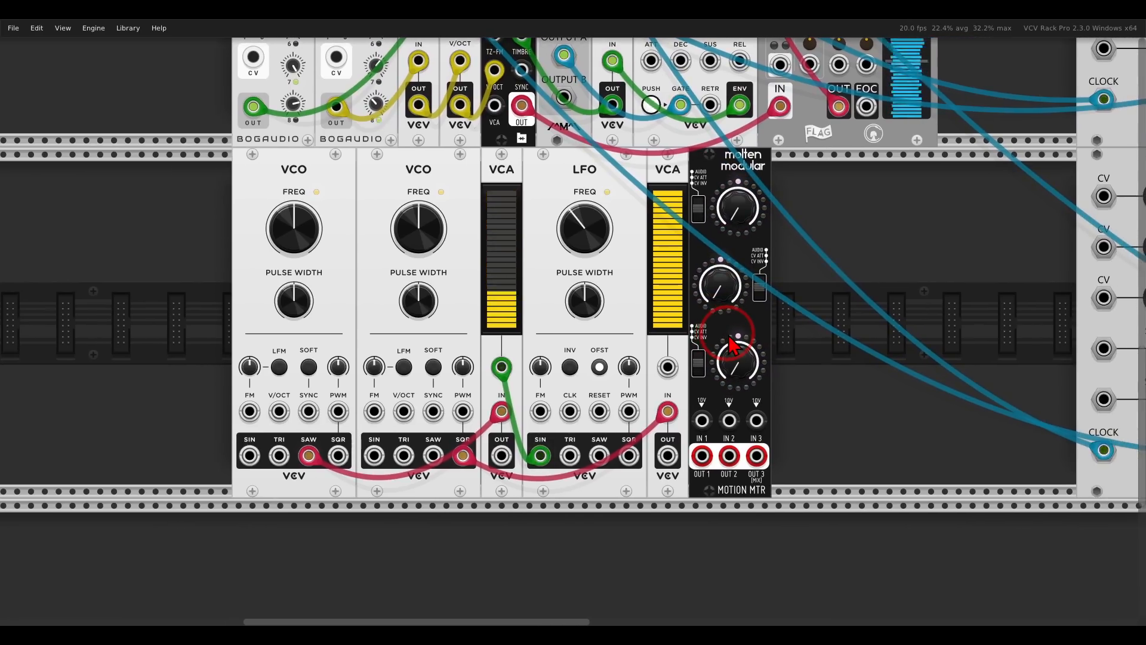
left_click_drag(540, 456, 702, 420)
scroll(773, 415, "up", 3)
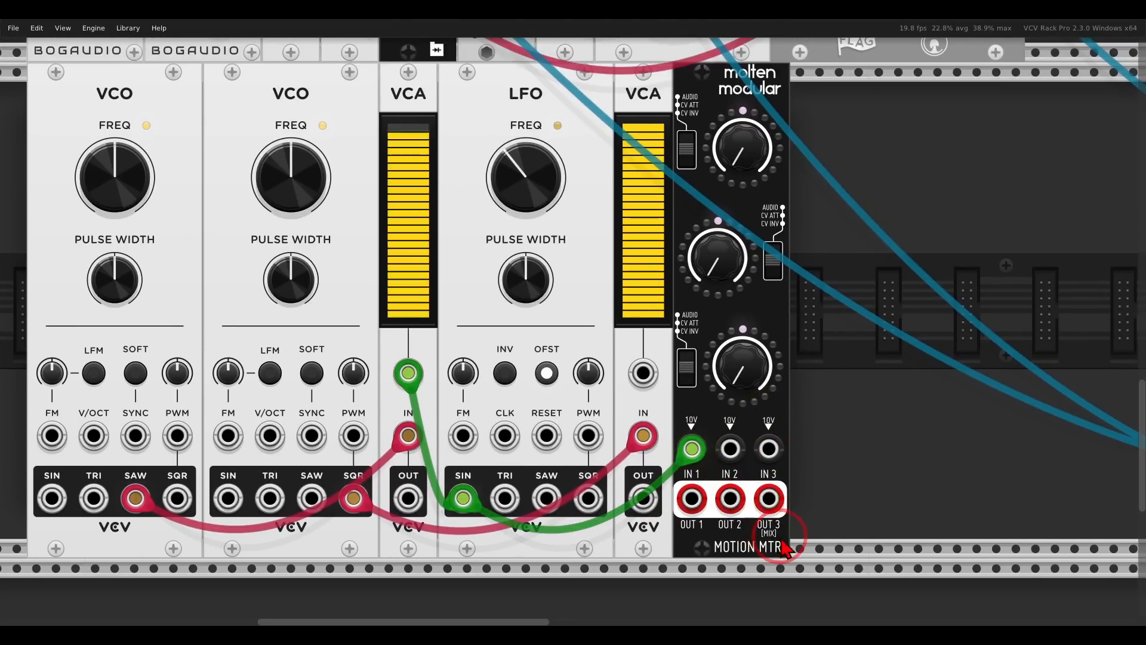
Patch Motion MTR's OUT 3 mix into the second VCA's CV input and switch its first channel to CV INV
left_click_drag(769, 499, 644, 373)
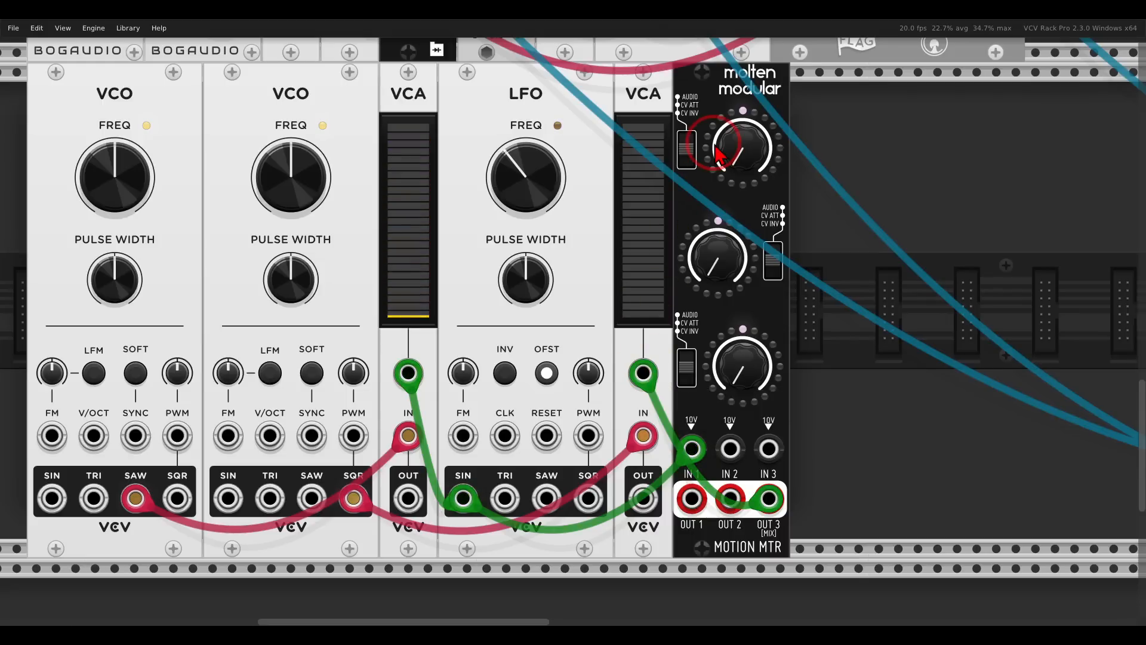
left_click(688, 132)
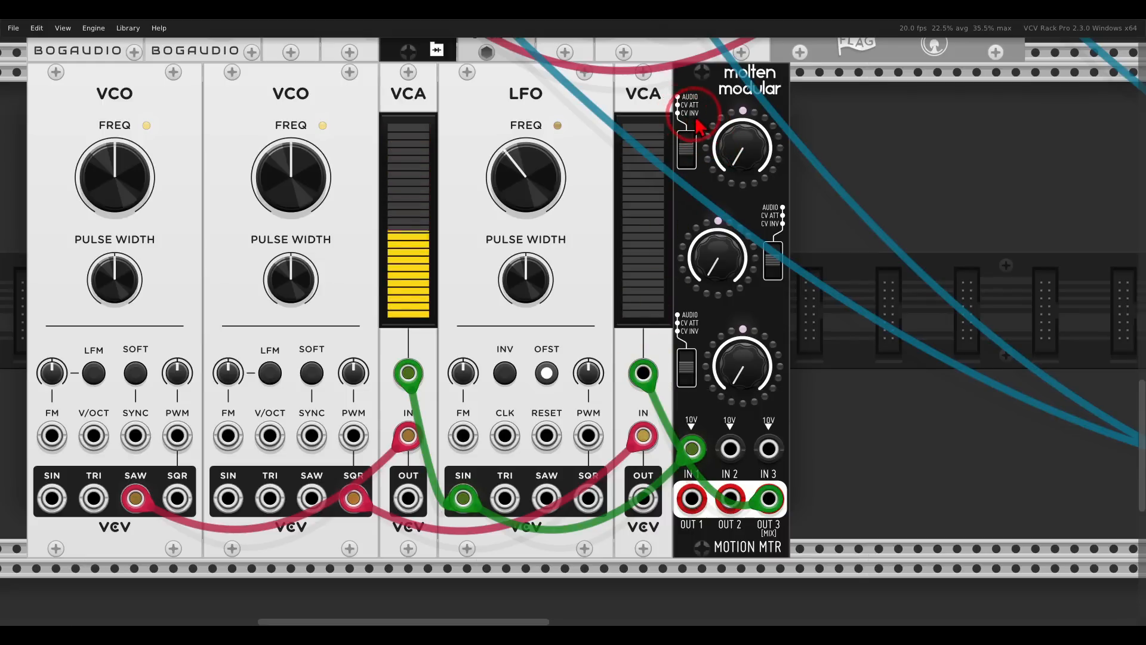
left_click(688, 150)
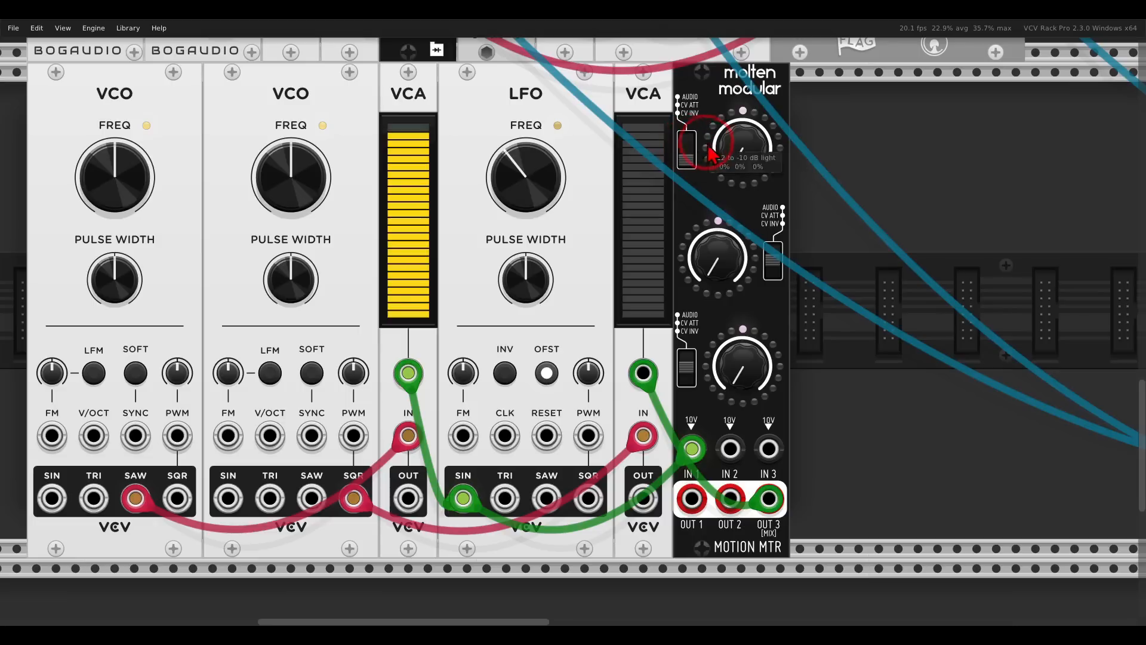
Turn Motion MTR's first and second channel knobs up to maximum
left_click_drag(742, 154, 736, 76)
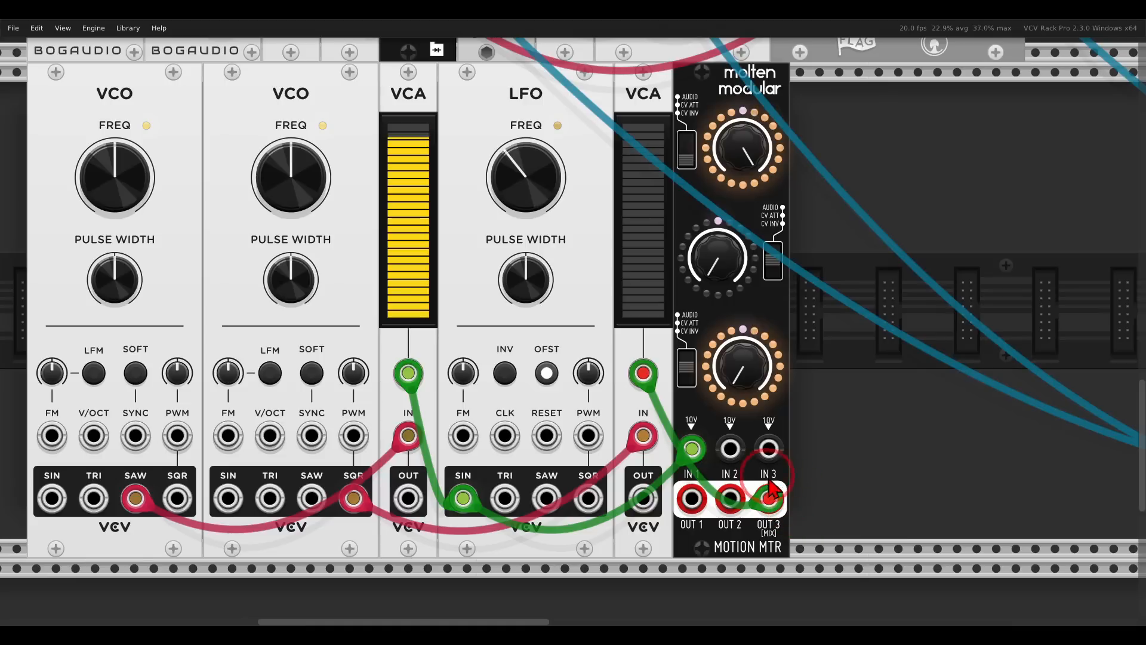
left_click_drag(720, 252, 705, 29)
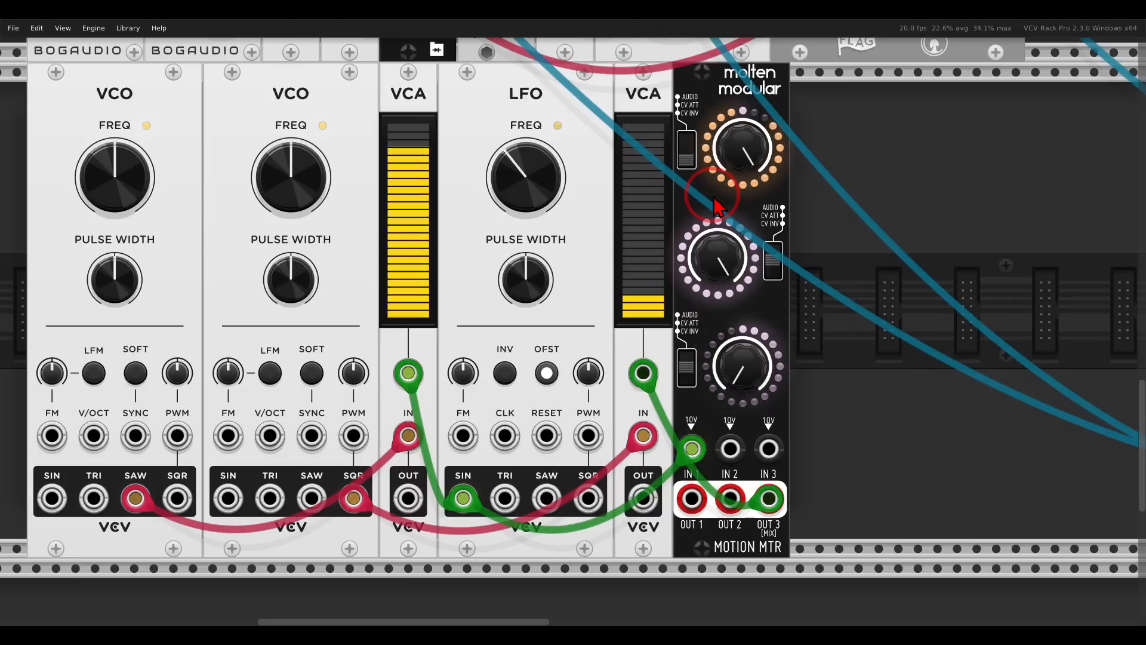
Add a MIX module directly after Motion MTR
right_click(847, 240)
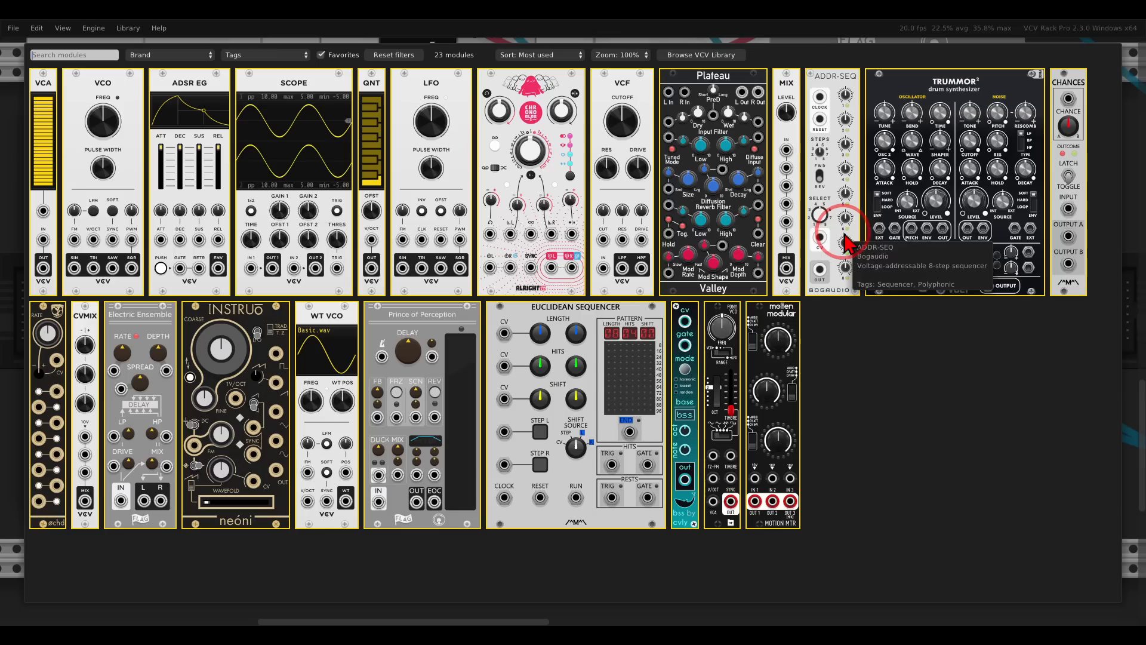
left_click(786, 101)
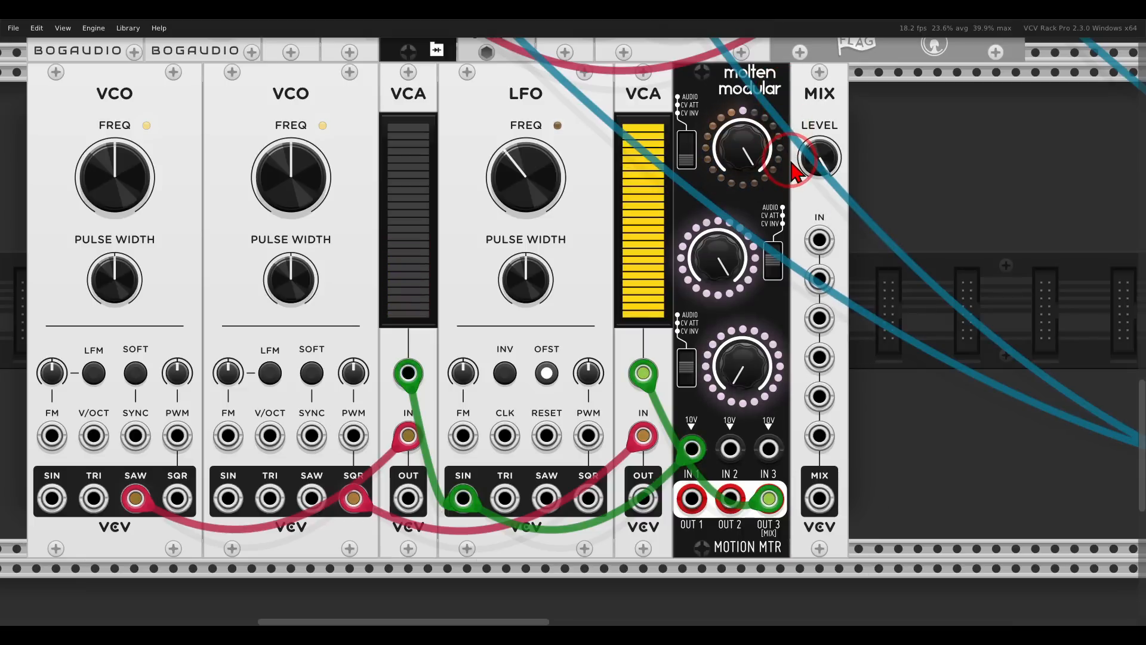
Patch the two crossfade VCA outputs into MIX's first two inputs and MIX's output into MixMaster channel 4
left_click_drag(409, 499, 820, 240)
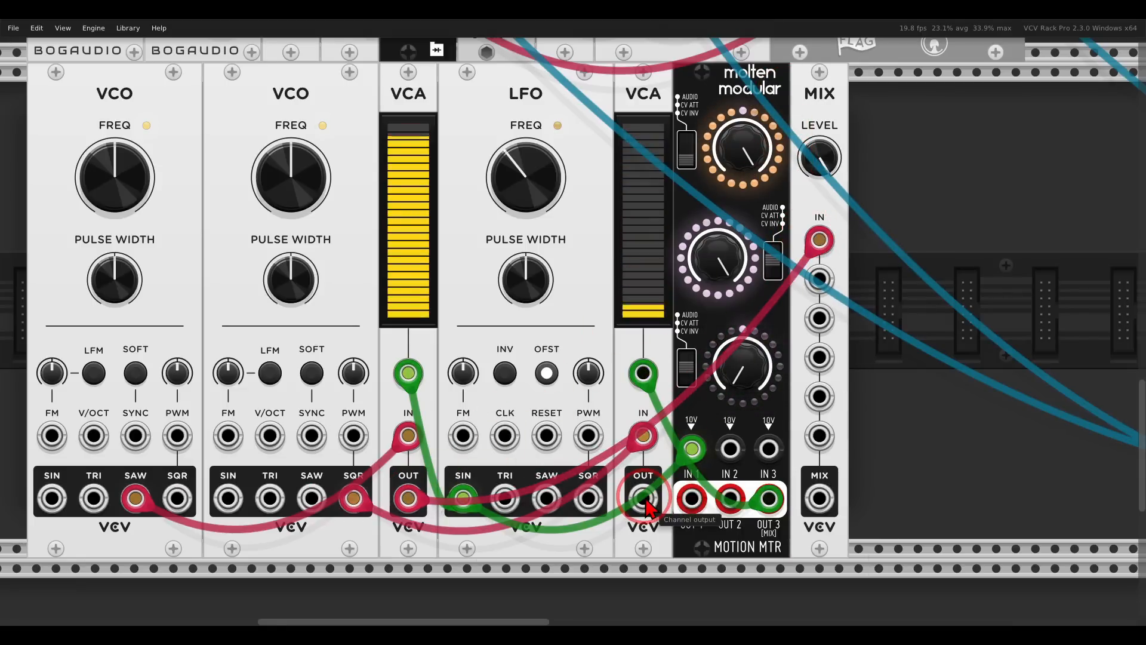
left_click_drag(647, 507, 820, 279)
scroll(819, 279, "down", 2)
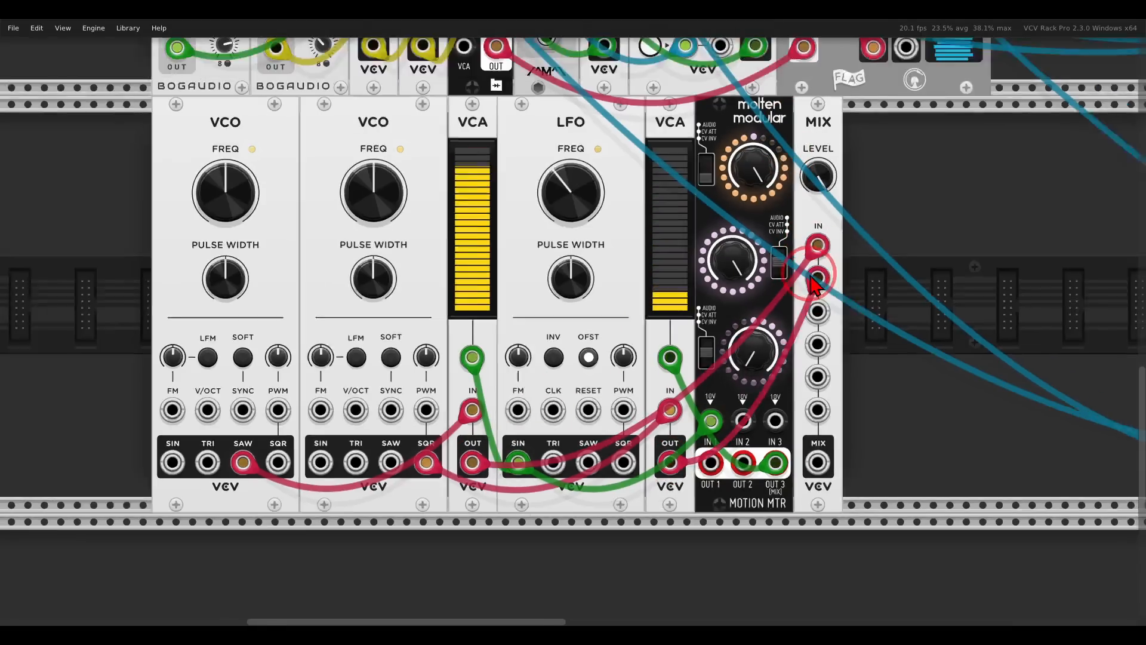
scroll(817, 280, "down", 2)
scroll(819, 418, "up", 6)
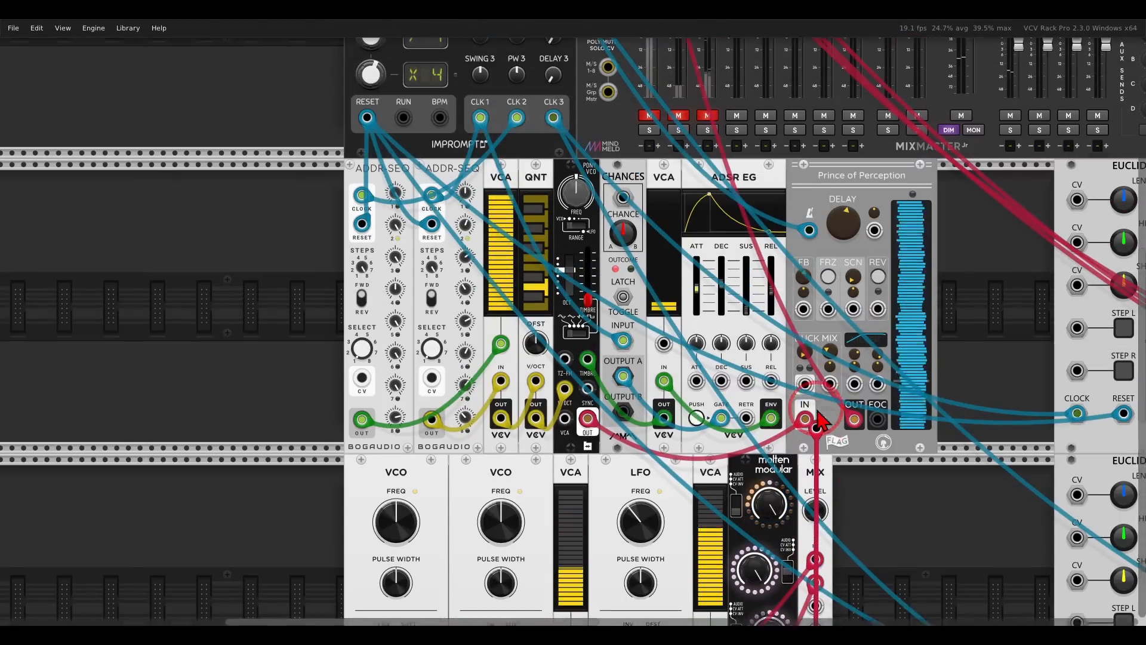
scroll(815, 409, "up", 4)
left_click_drag(816, 412, 741, 124)
scroll(740, 123, "down", 5)
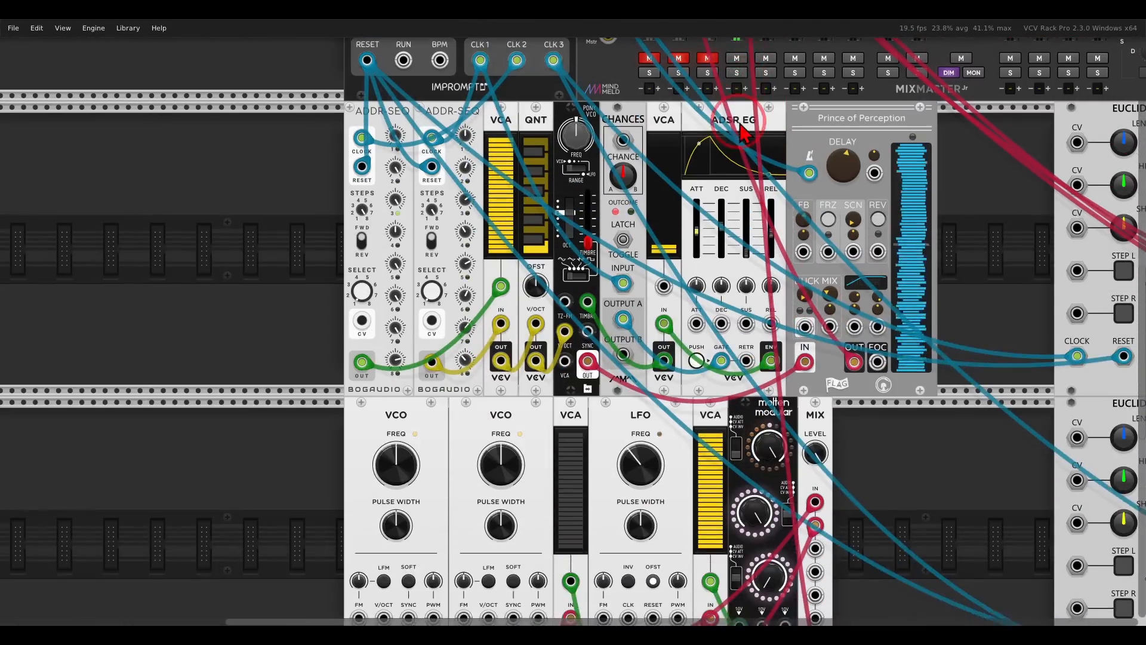
scroll(743, 131, "down", 4)
Raise the crossfade LFO's frequency slightly above 0.4 Hz
left_click(654, 269)
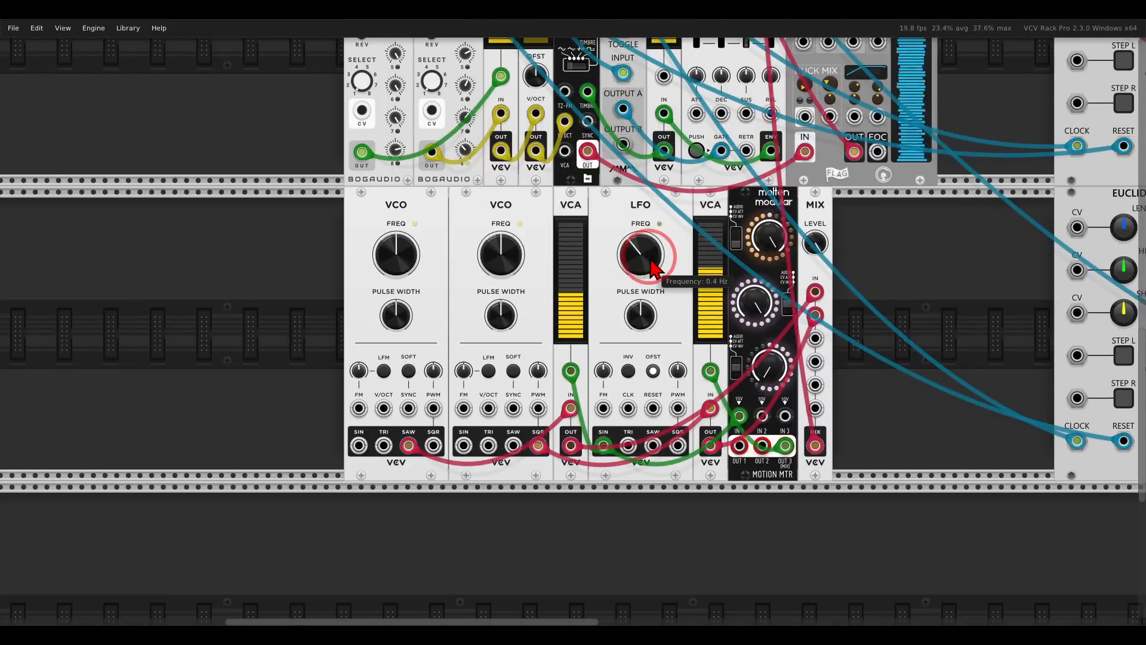
left_click_drag(654, 269, 541, 276)
Route MIX through a new VCF's low-pass output to the mixer, raising cutoff to about 796 Hz and increasing resonance and drive
scroll(624, 285, "up", 1)
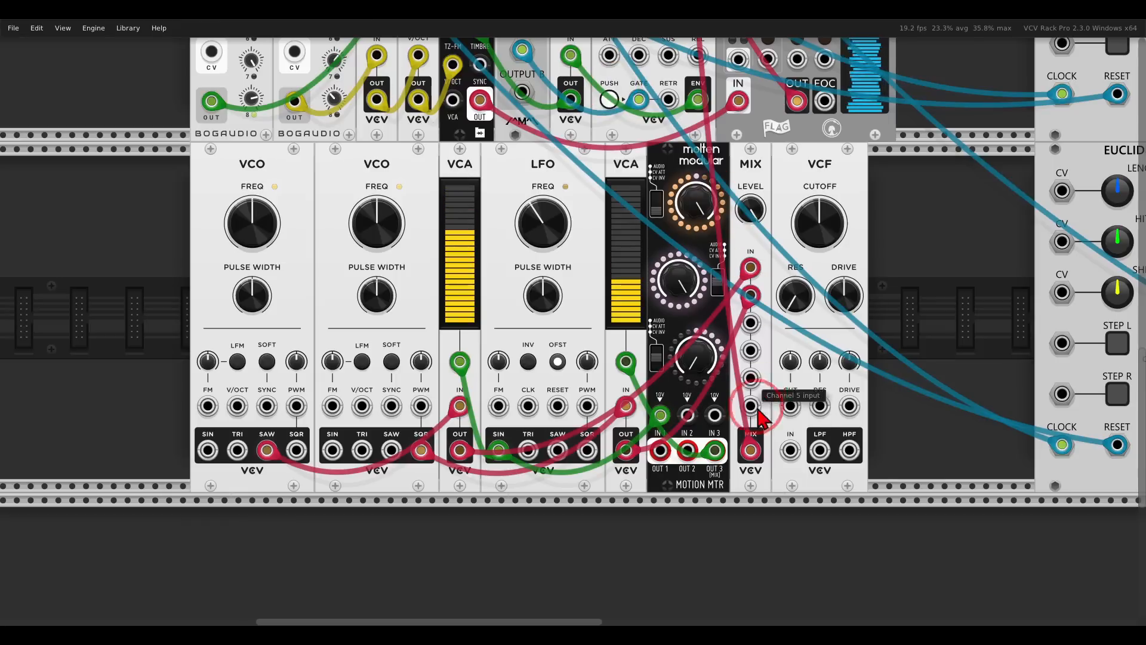
mouse_move(751, 452)
left_mouse_down()
mouse_move(816, 452)
mouse_move(751, 454)
left_mouse_up()
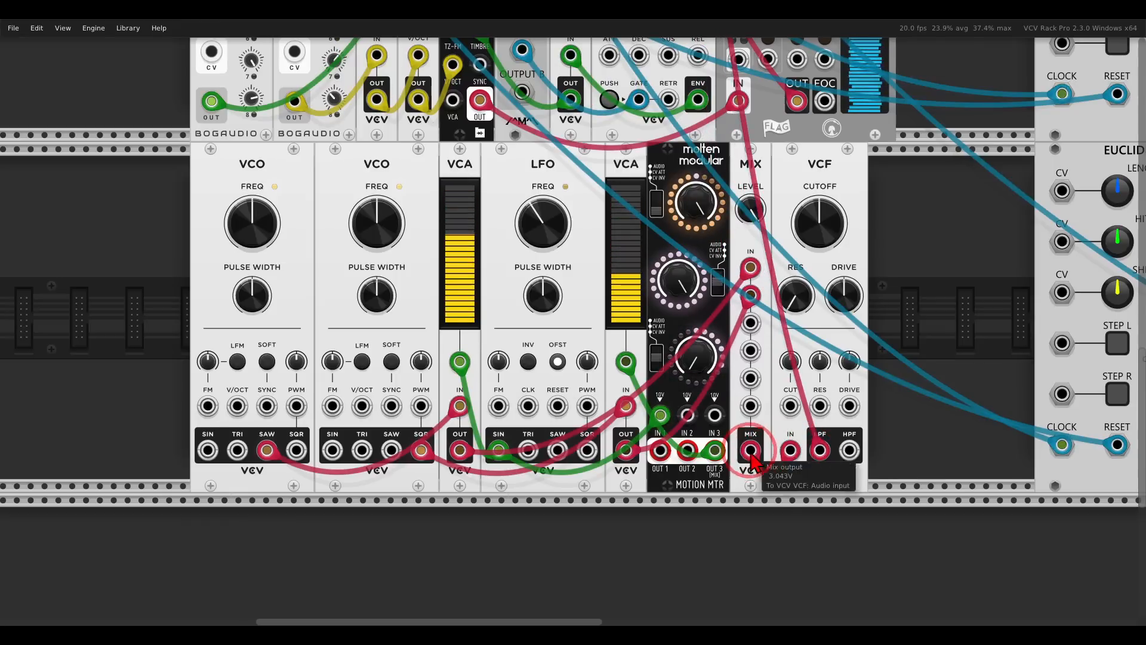
left_click_drag(800, 234, 801, 210)
left_click_drag(793, 297, 780, 212)
left_click(805, 237)
left_click_drag(700, 284, 752, 286)
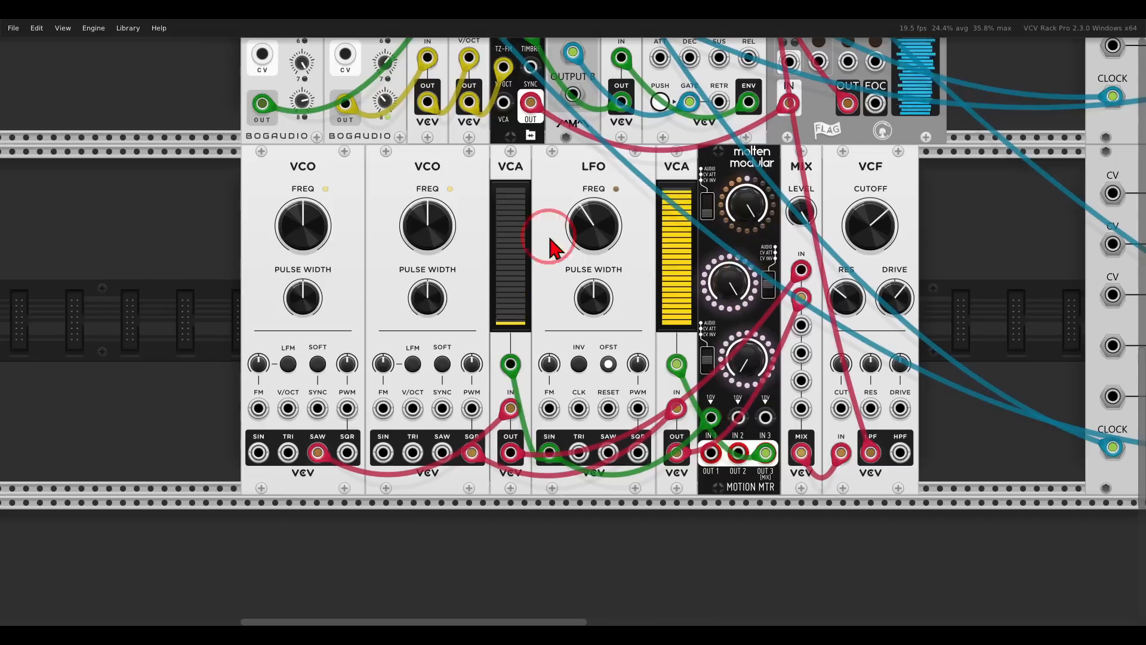
Set the first VCO's frequency to C3 and the second VCO's frequency to C2
right_click(300, 221)
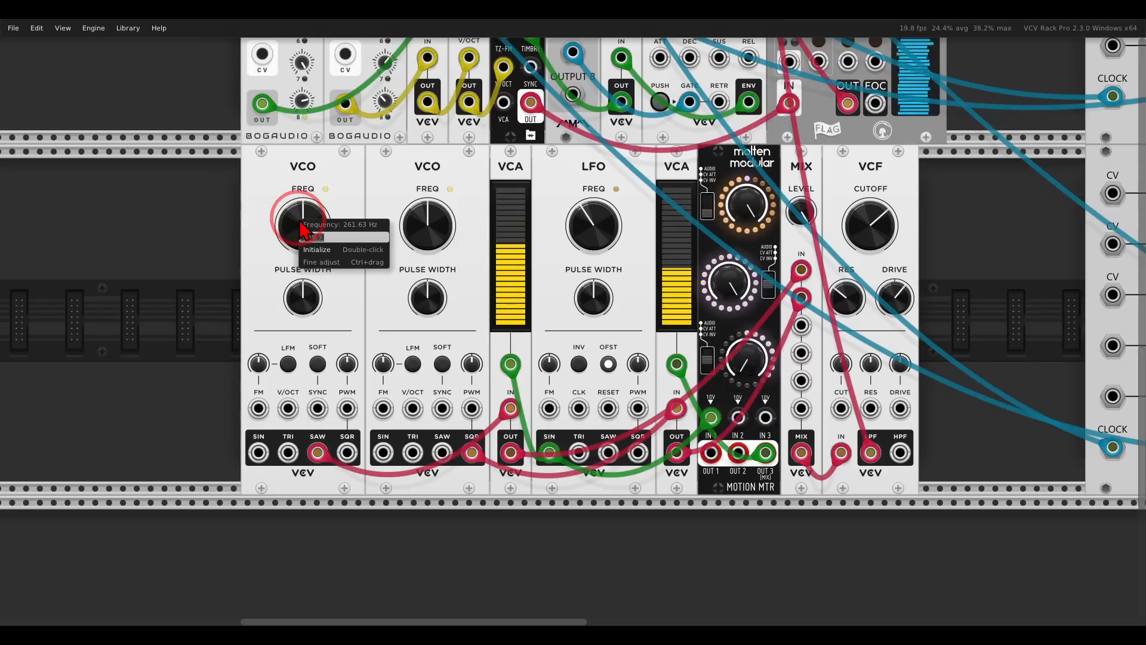
type("c")
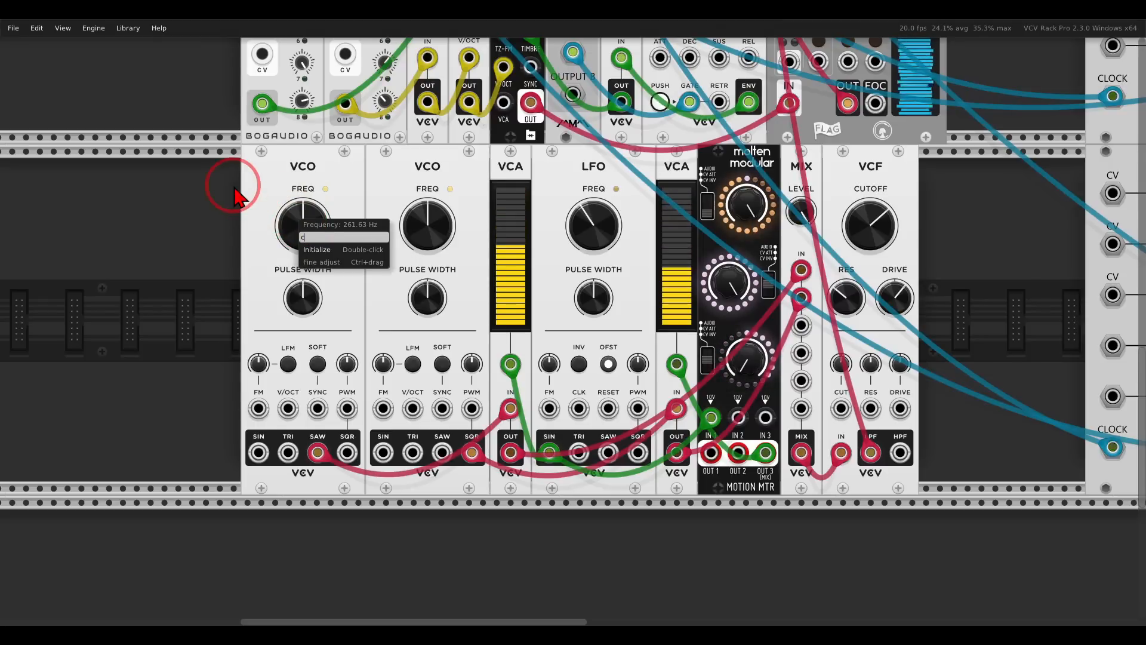
type("3")
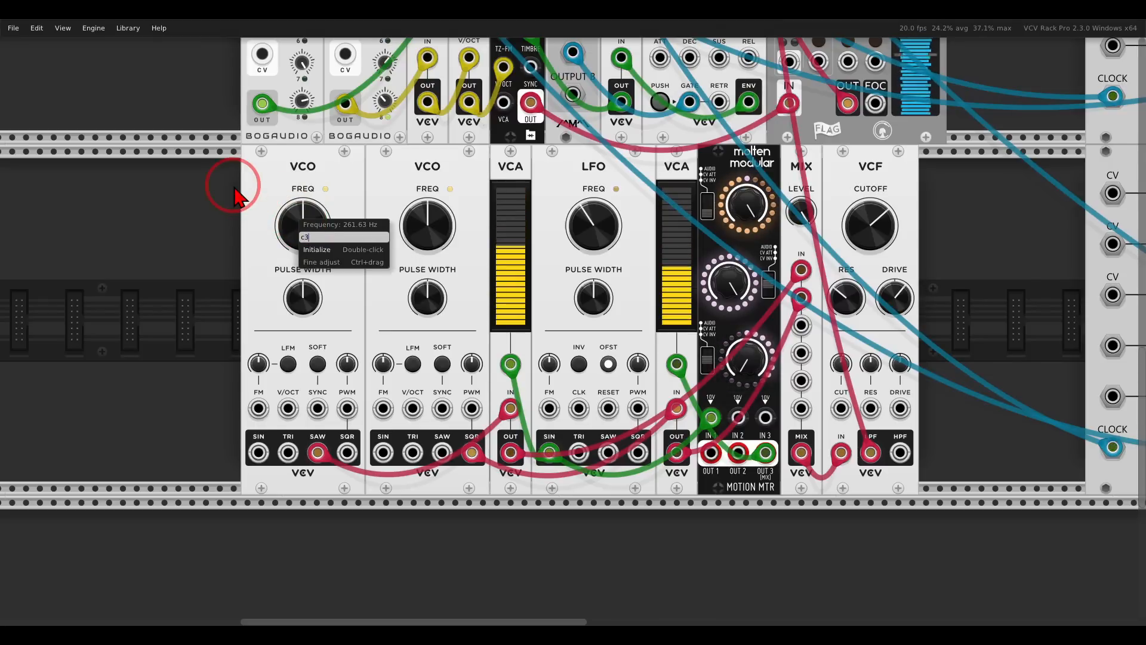
key("Return")
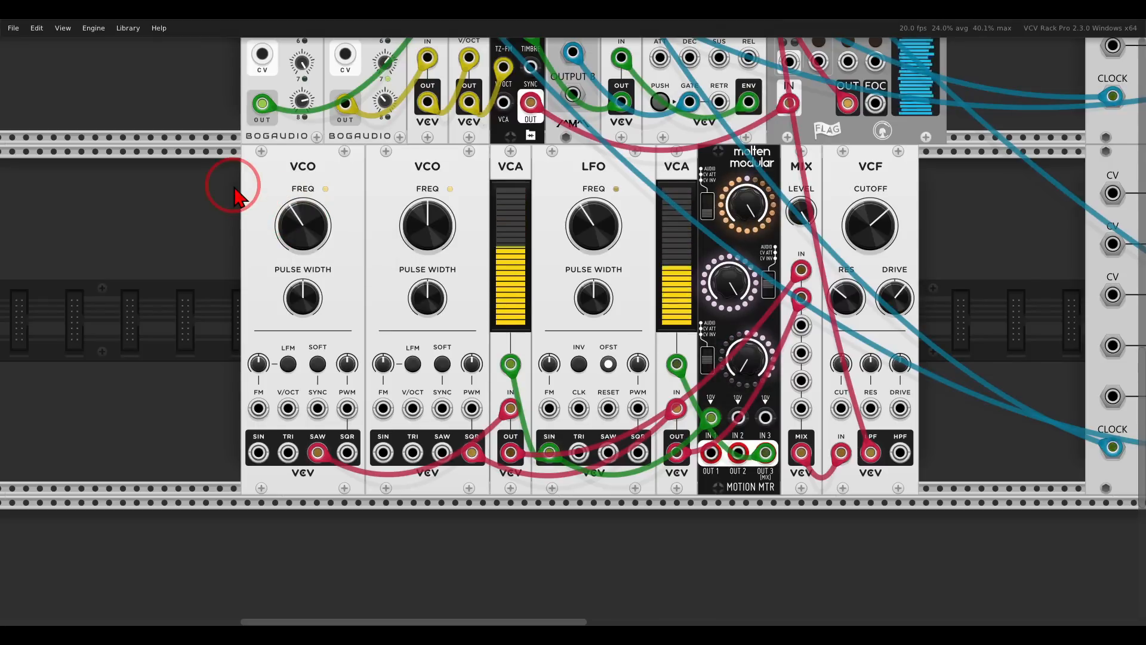
right_click(426, 220)
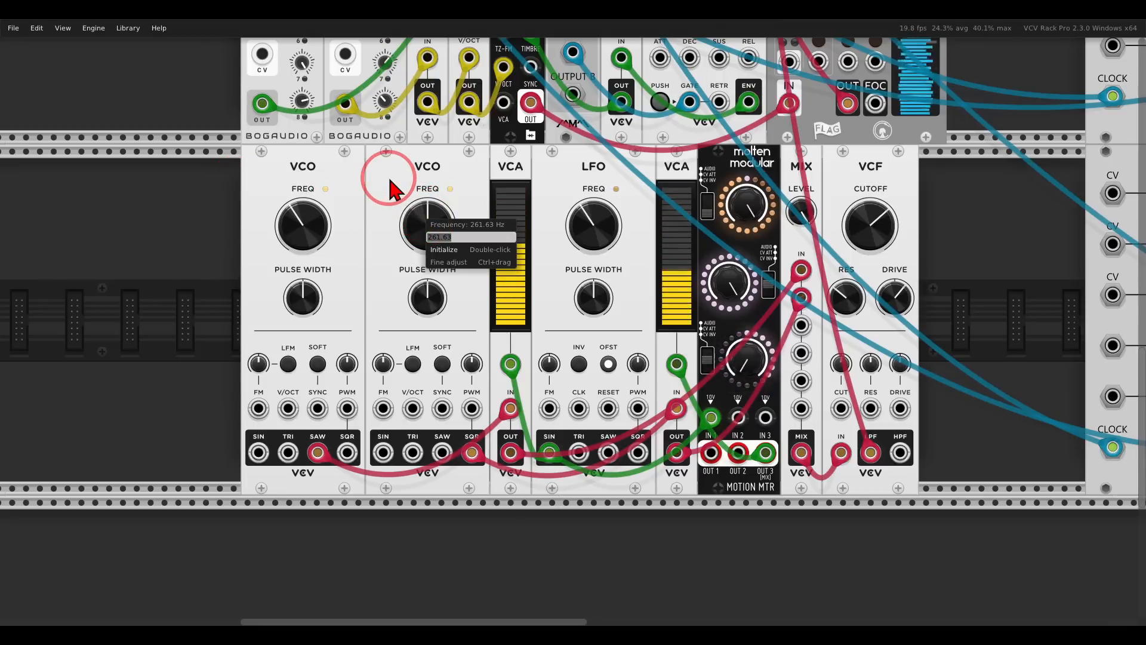
type("c2")
key("Return")
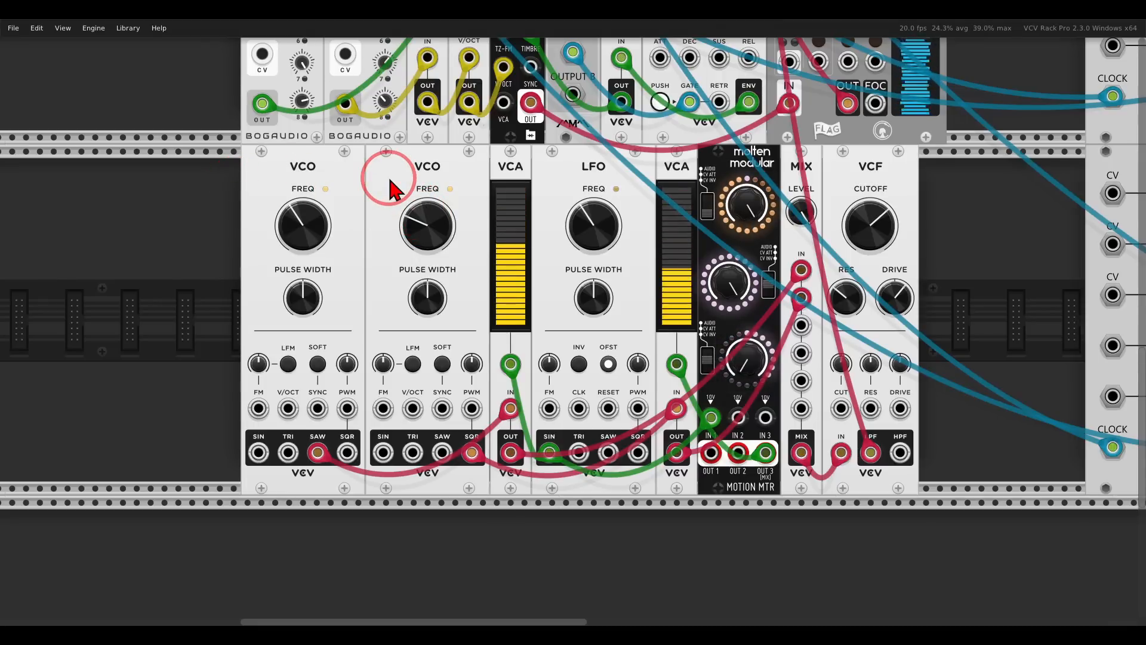
Sweep the VCF's cutoff up to about 1477 Hz and back, and try the LFO at about 1 Hz
mouse_move(866, 216)
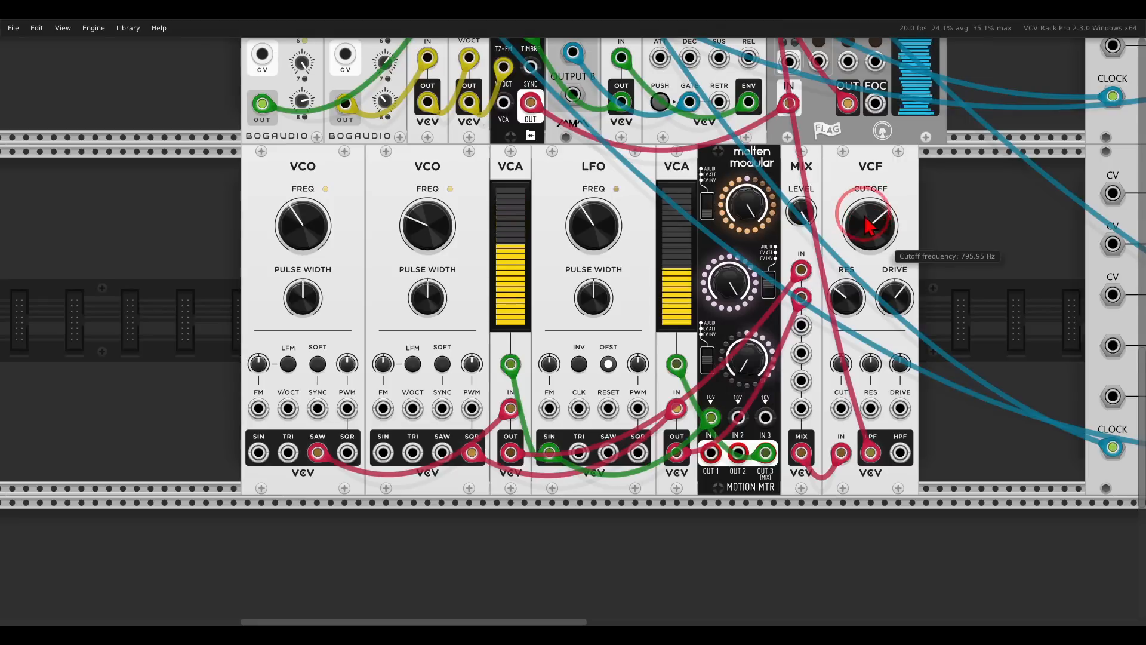
left_click_drag(866, 217, 834, 210)
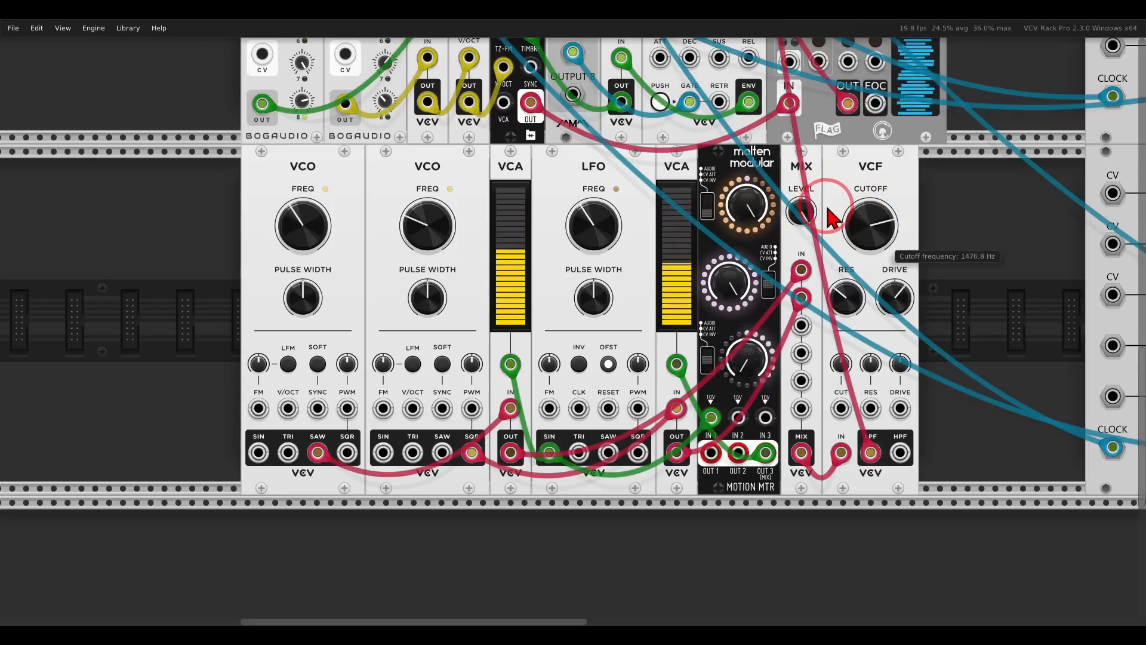
left_click_drag(829, 209, 832, 224)
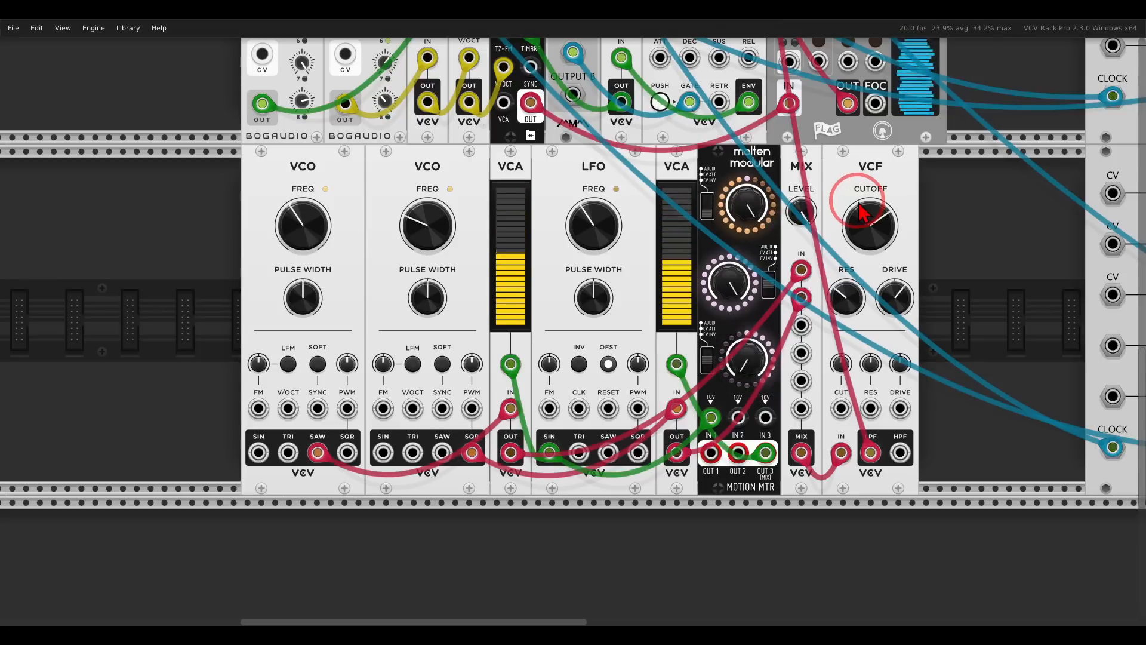
left_click_drag(603, 242, 596, 234)
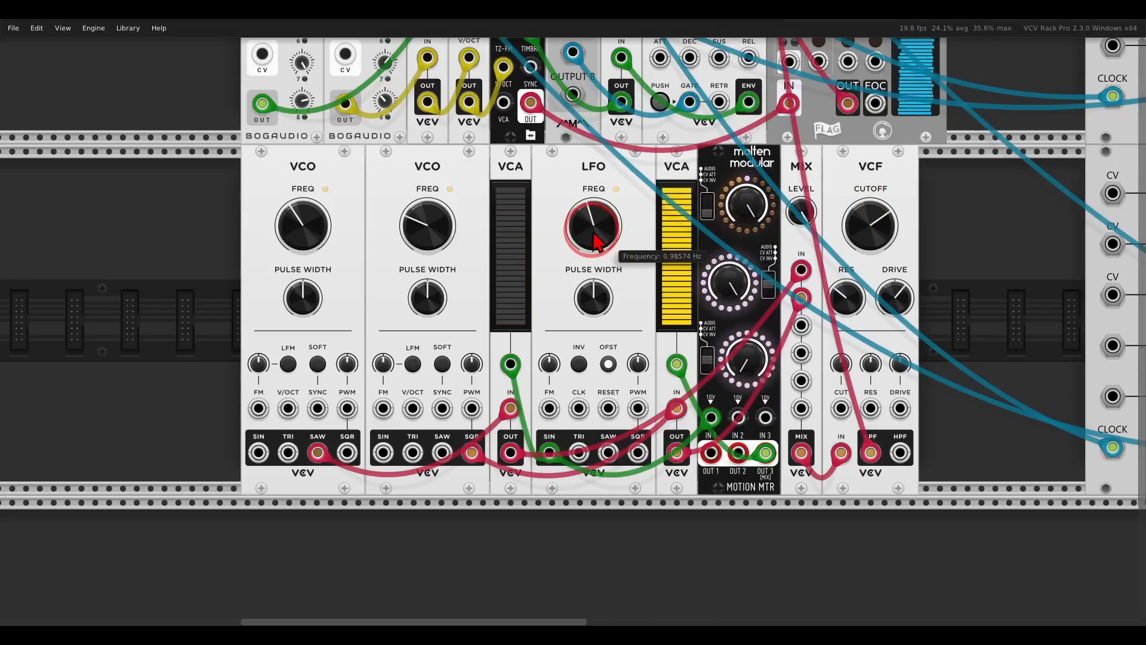
left_click_drag(844, 230, 842, 216)
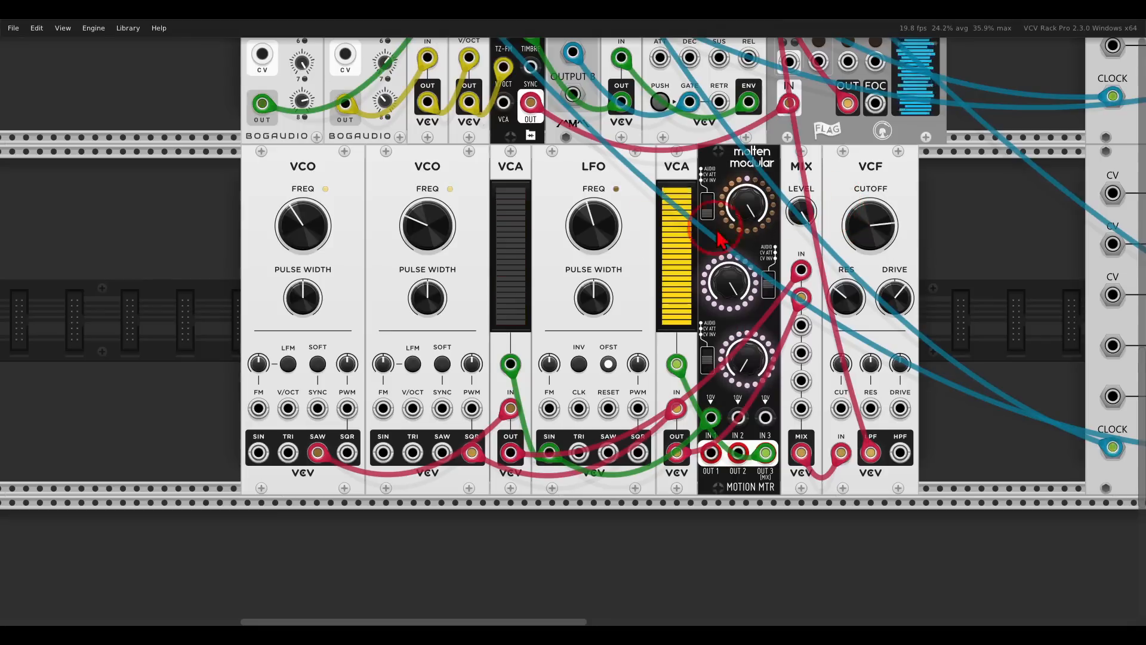
Raise the LFO's frequency to about 65.6 Hz and sweep the VCF's cutoff up to about 2.7 kHz and back down
left_click_drag(586, 229, 556, 142)
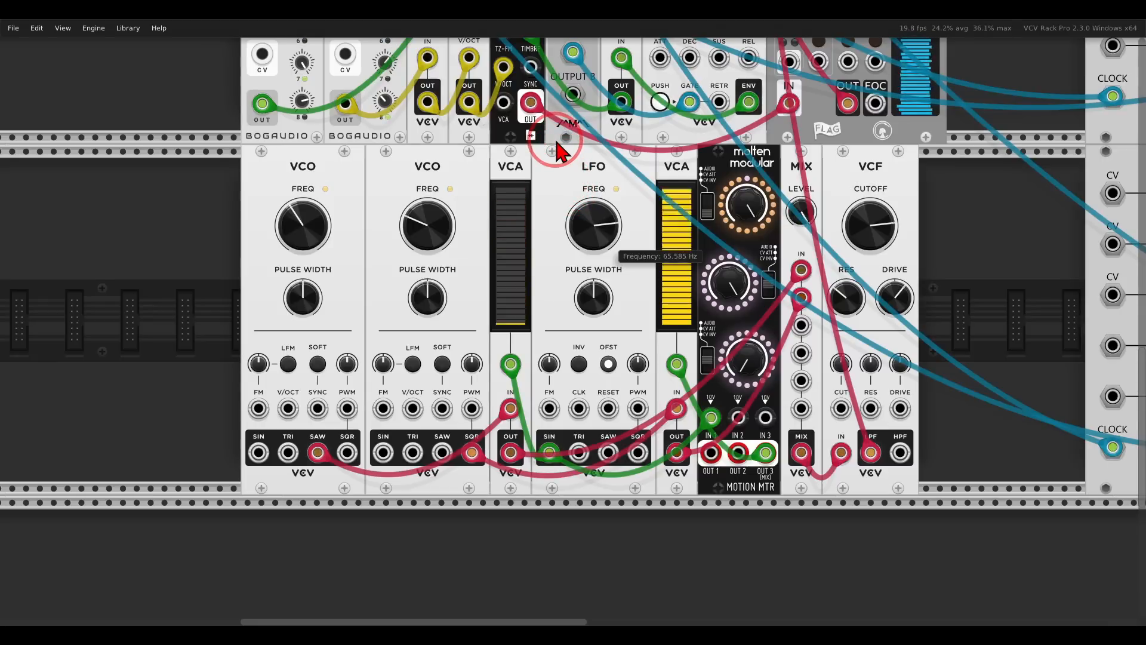
left_click(861, 223)
left_click_drag(862, 227, 858, 271)
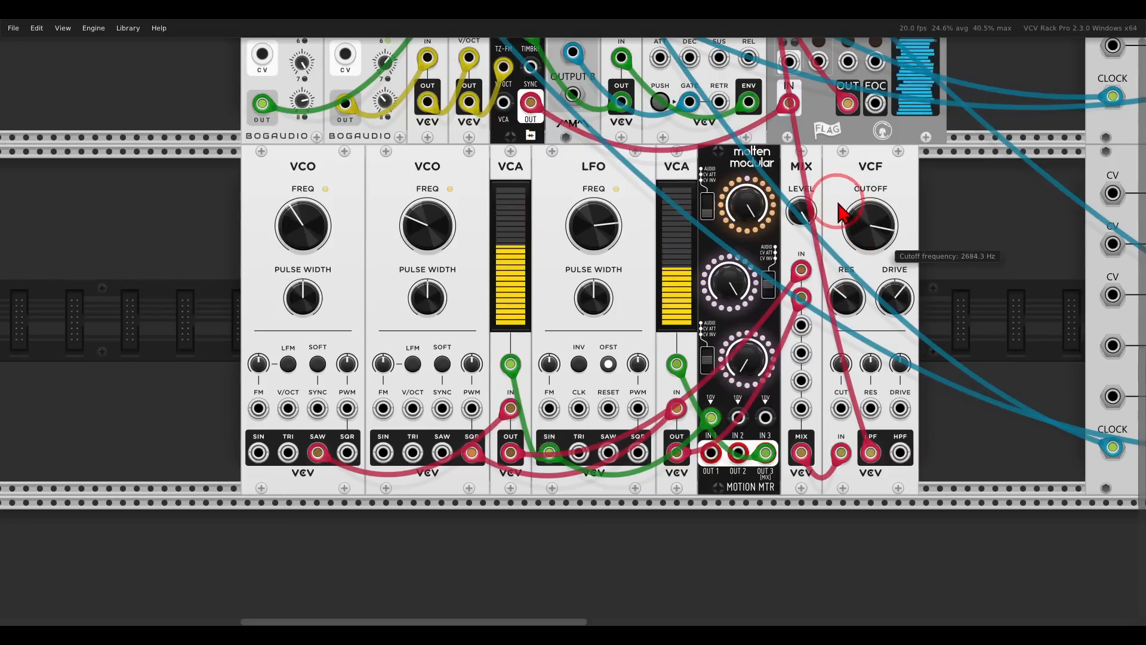
left_click_drag(839, 211, 836, 212)
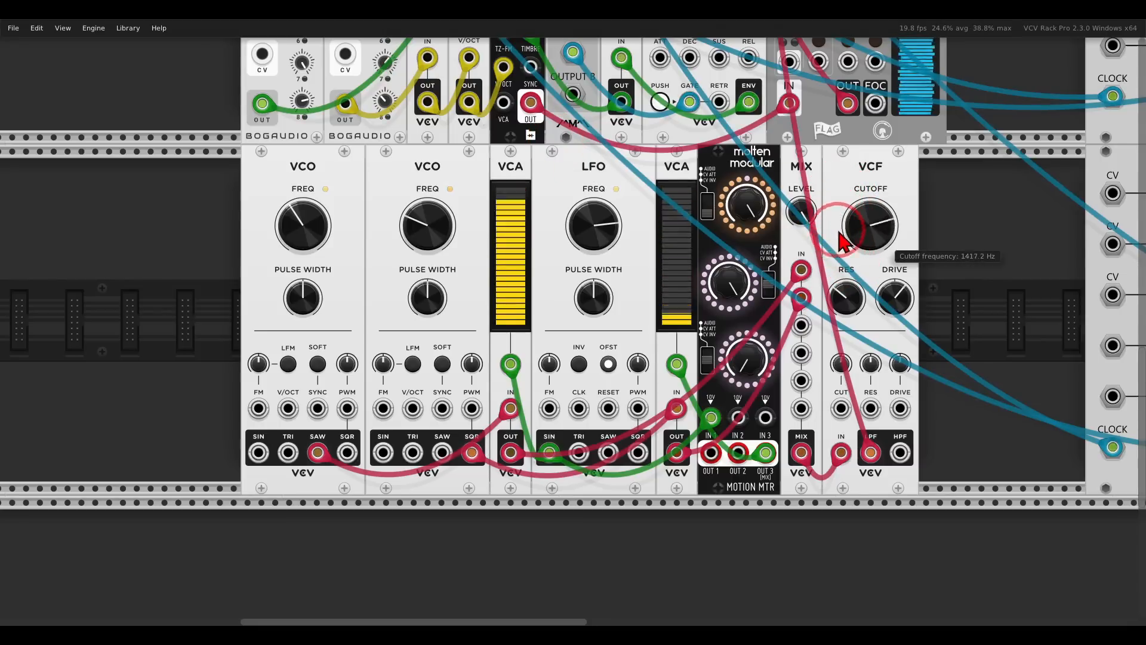
Unmute MixMaster channels 1, 2 and 3
scroll(827, 254, "down", 2)
scroll(824, 243, "down", 1)
left_click_drag(801, 292, 709, 534)
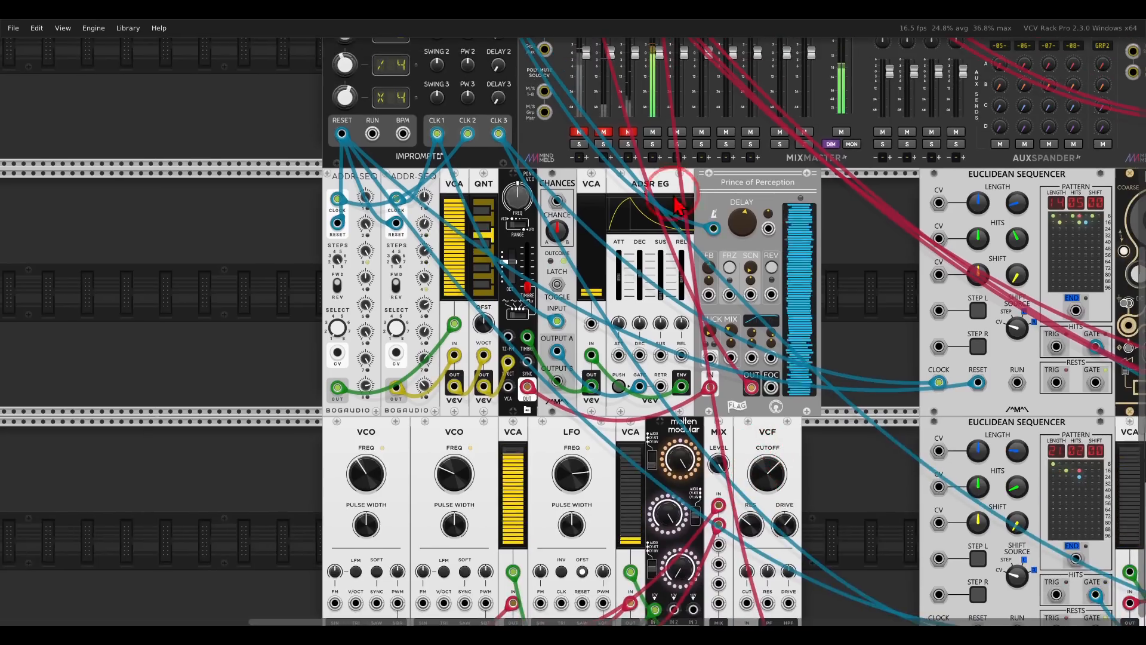
scroll(675, 258, "down", 5)
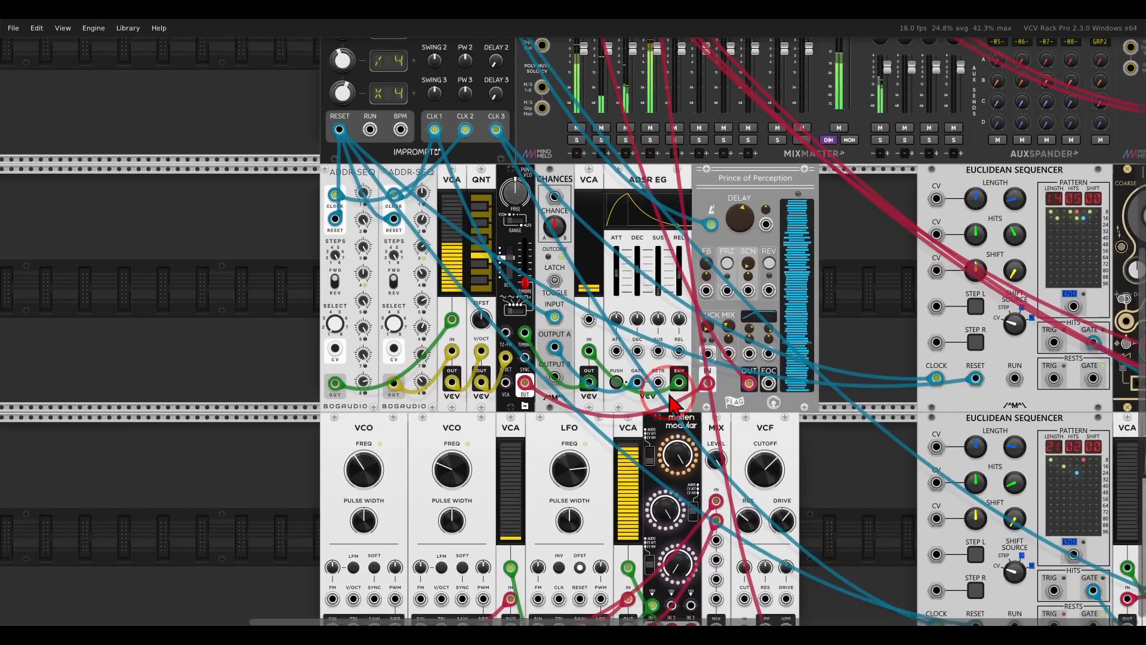
Add an Electric Ensemble after the VCF, feed it from the low-pass output, and patch its stereo outputs into MixMaster channel 4
scroll(673, 316, "right", 3)
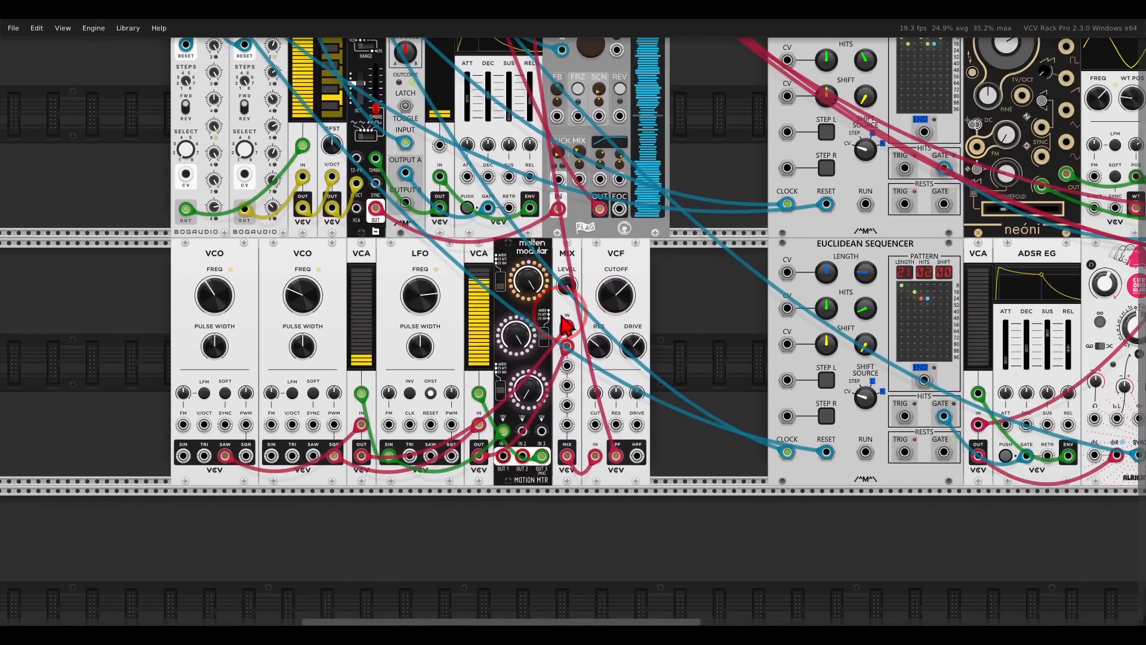
scroll(693, 346, "up", 1)
right_click(694, 339)
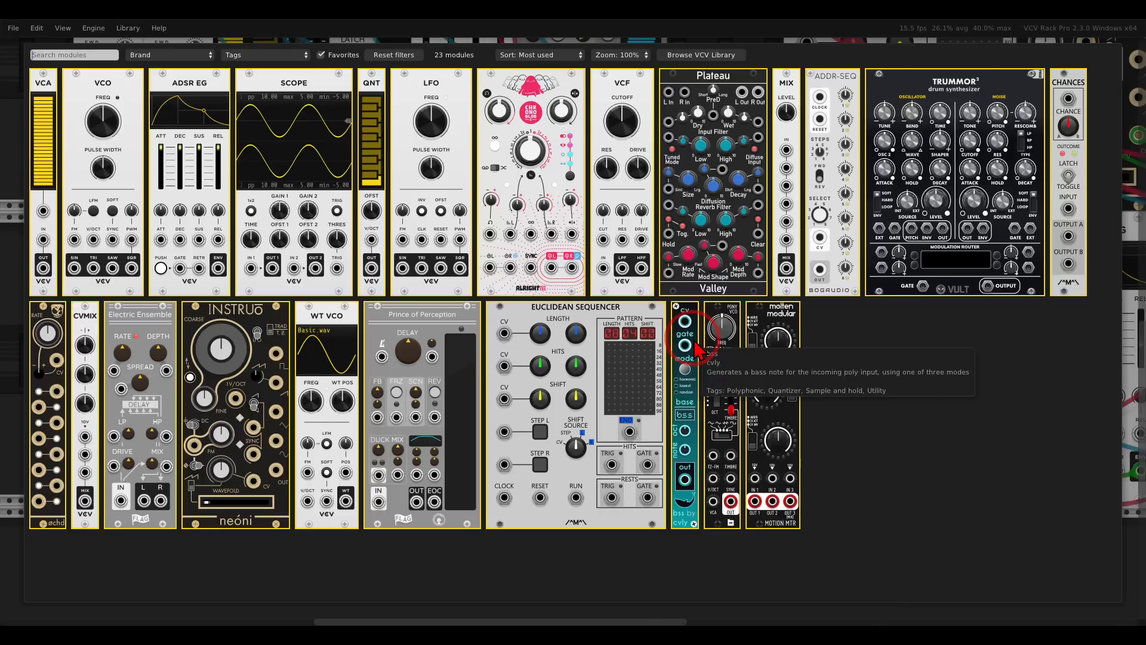
left_click(126, 335)
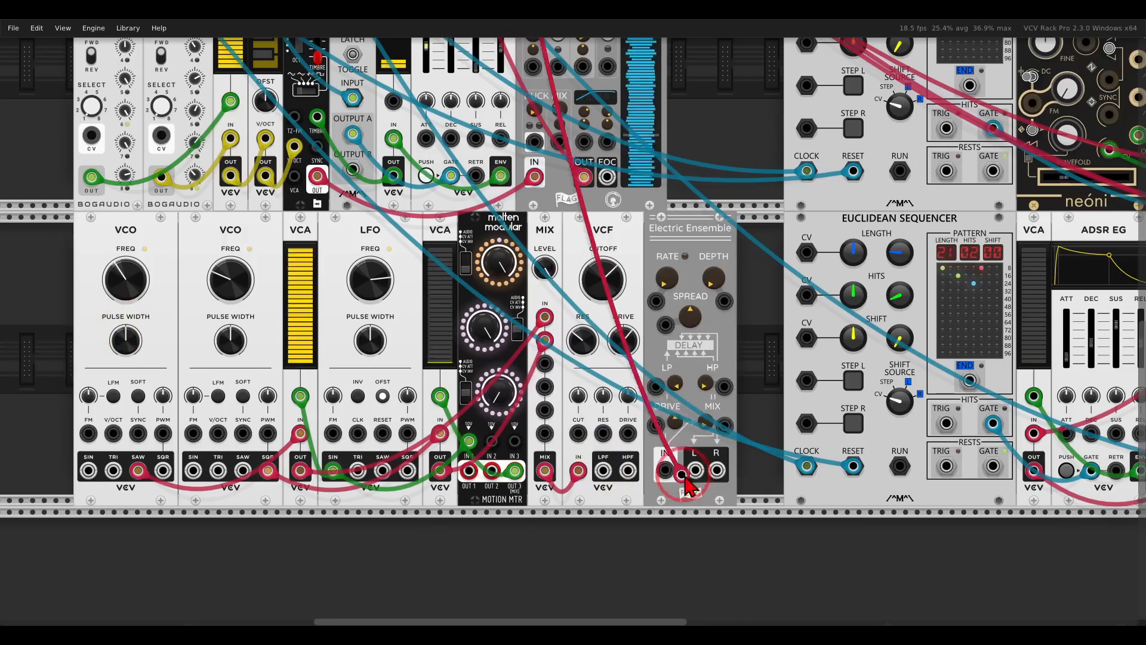
left_click_drag(683, 476, 696, 471)
left_click_drag(603, 470, 467, 134)
scroll(718, 473, "up", 1)
scroll(687, 371, "up", 20)
scroll(466, 134, "down", 1)
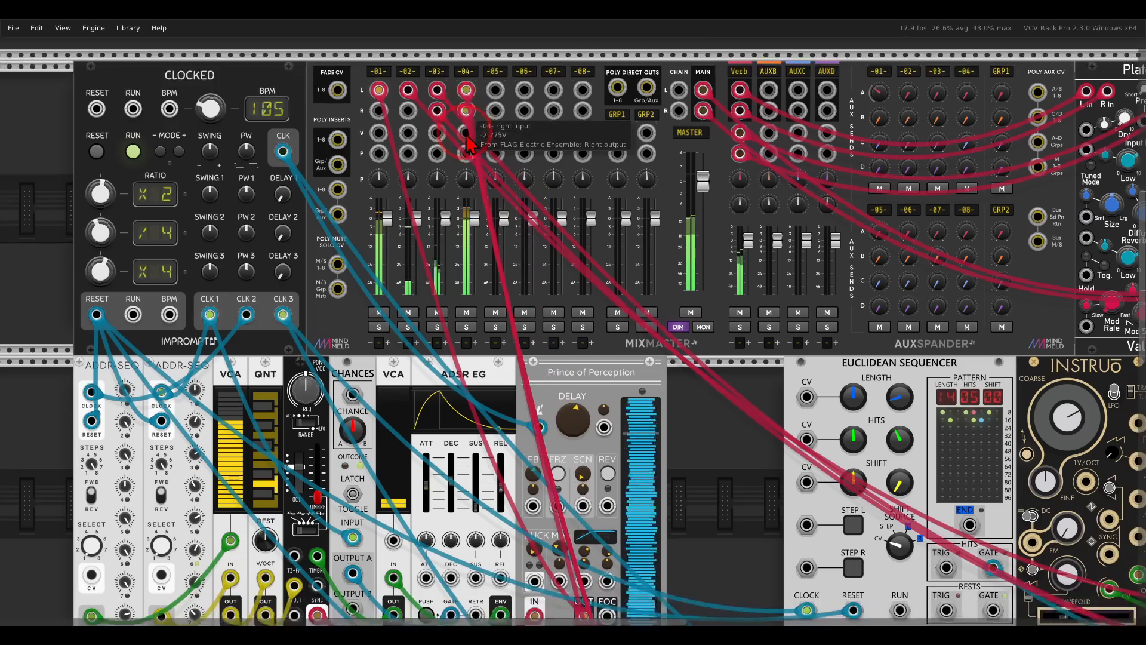
Adjust the Electric Ensemble's drive and mix, and raise its depth and spread
scroll(466, 141, "down", 20)
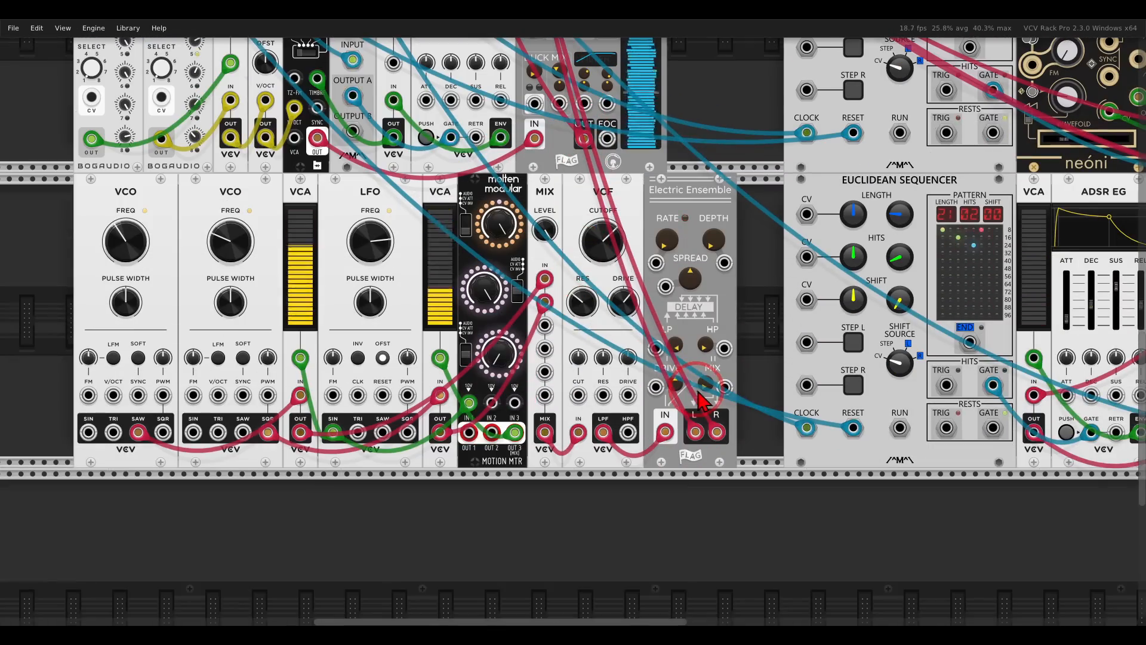
scroll(698, 395, "up", 3)
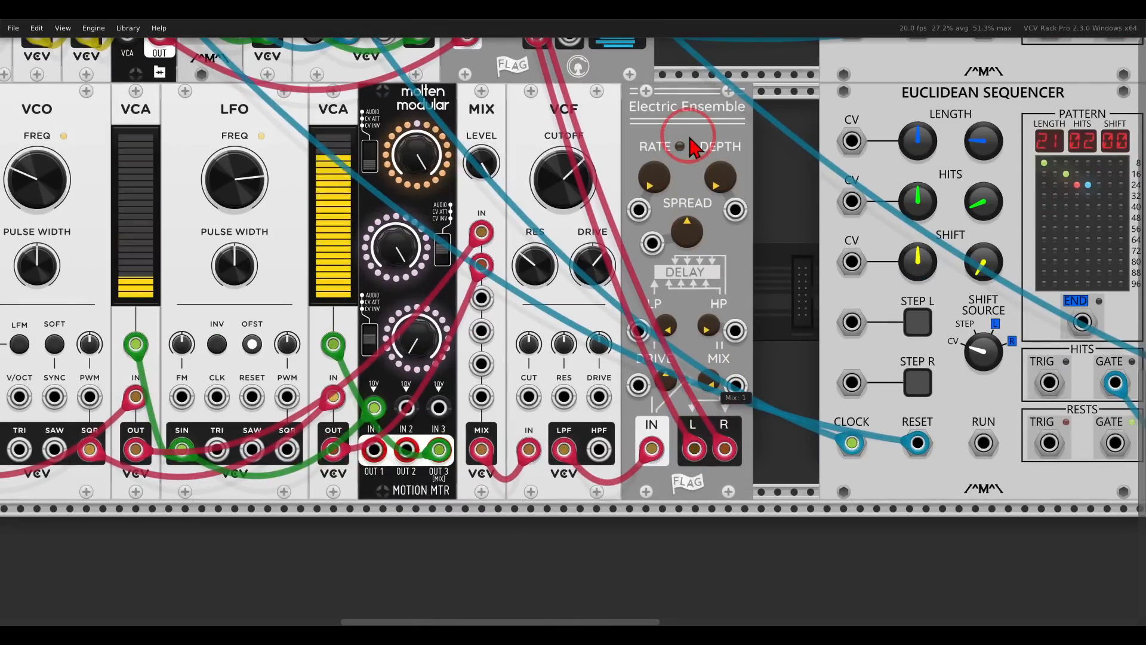
left_click_drag(657, 376, 661, 361)
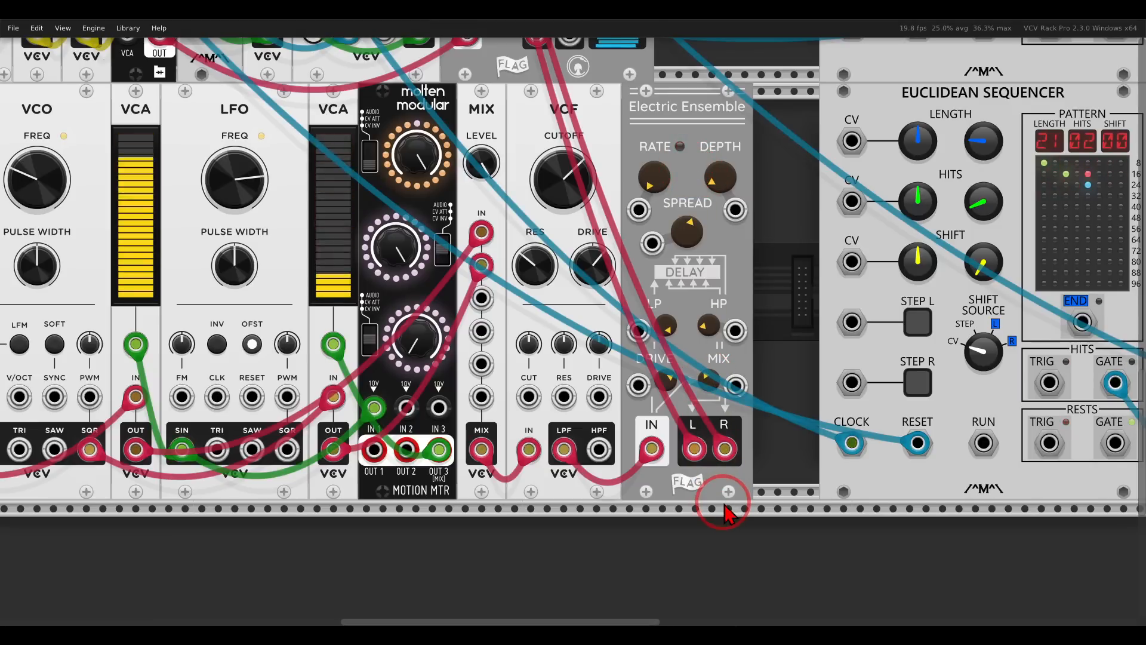
Turn up channel 4's Verb send on the AuxSpander
scroll(724, 513, "down", 3)
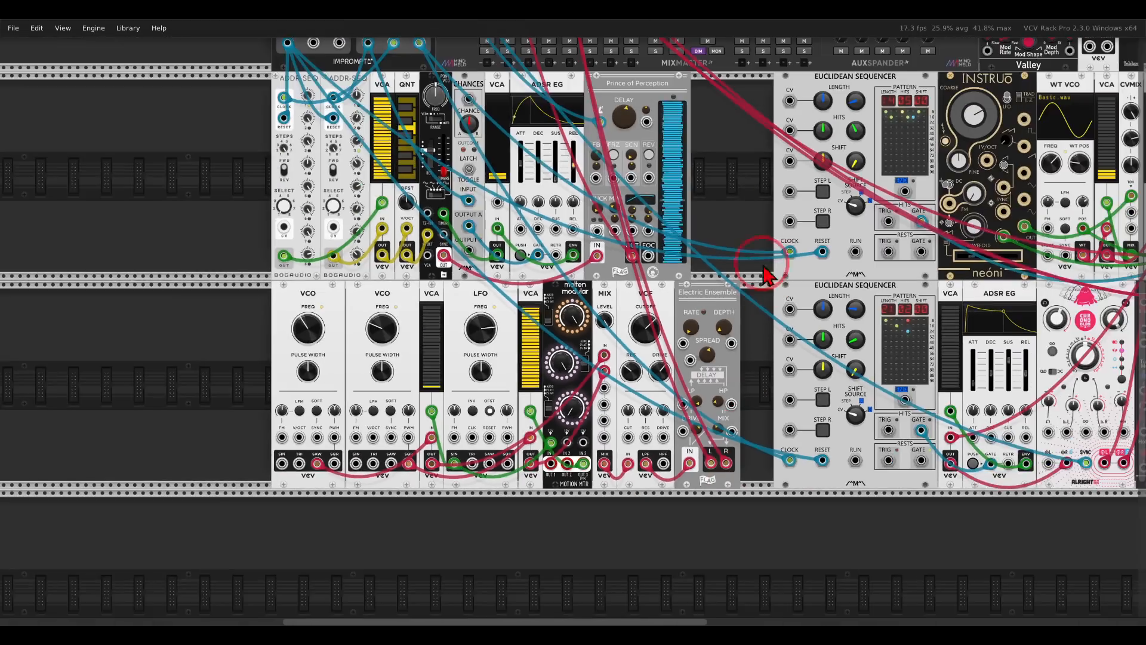
left_click_drag(764, 266, 603, 517)
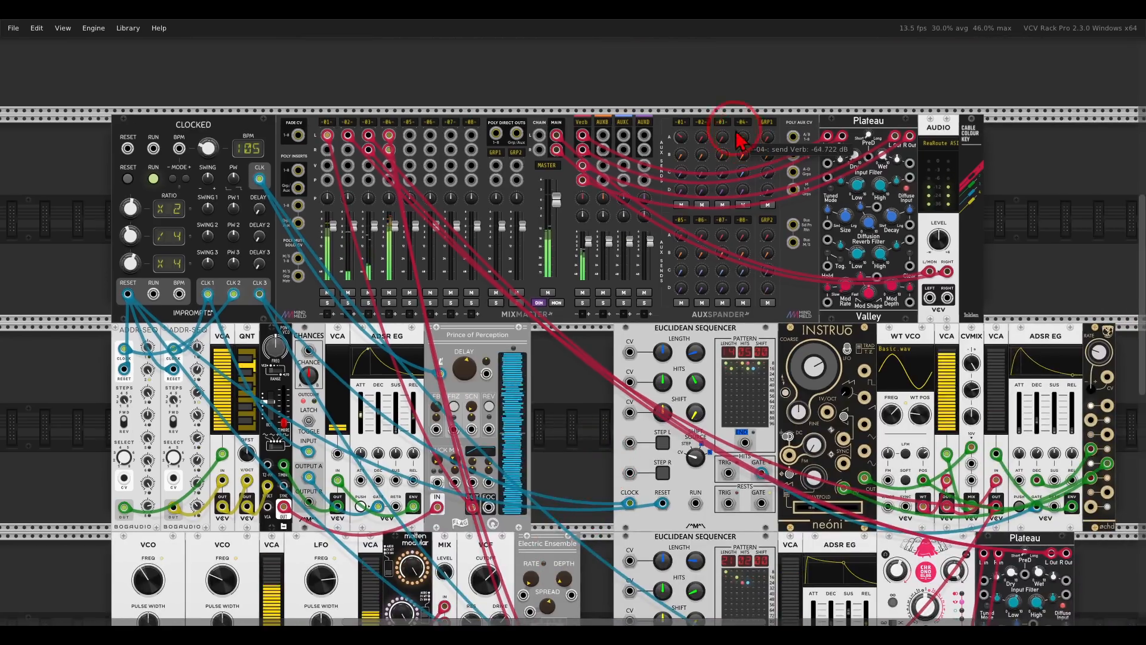
scroll(605, 382, "down", 1)
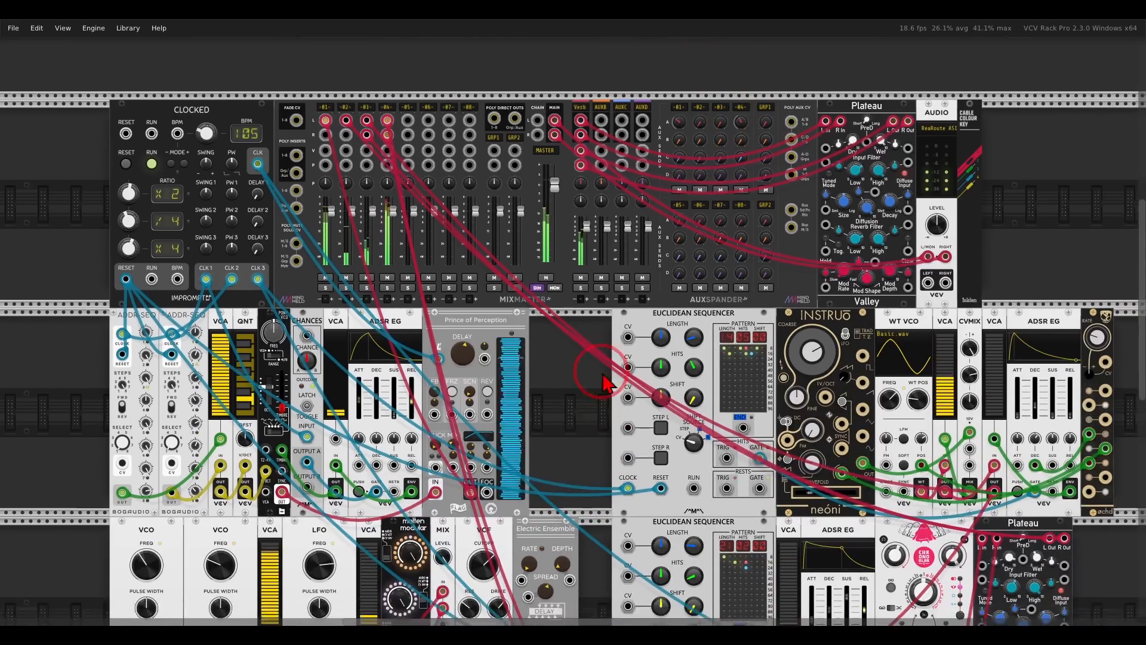
left_click_drag(605, 383, 569, 194)
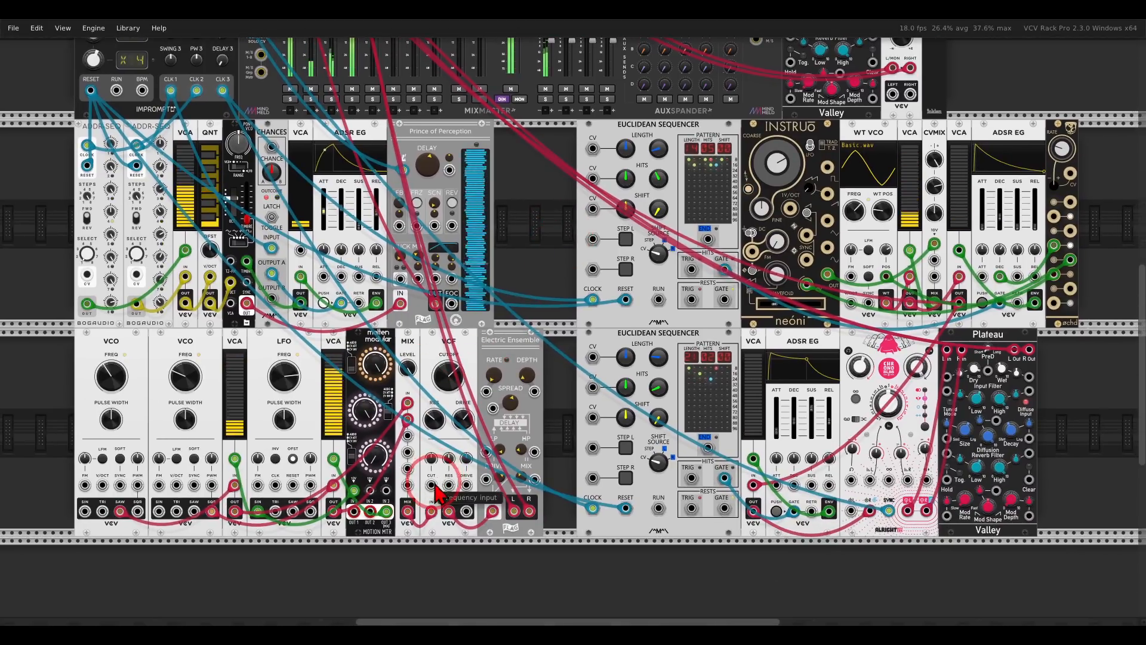
Patch an ochd output into the VCF's cutoff CV input and adjust the VCF's cutoff modulation amount
left_click_drag(432, 485, 1072, 289)
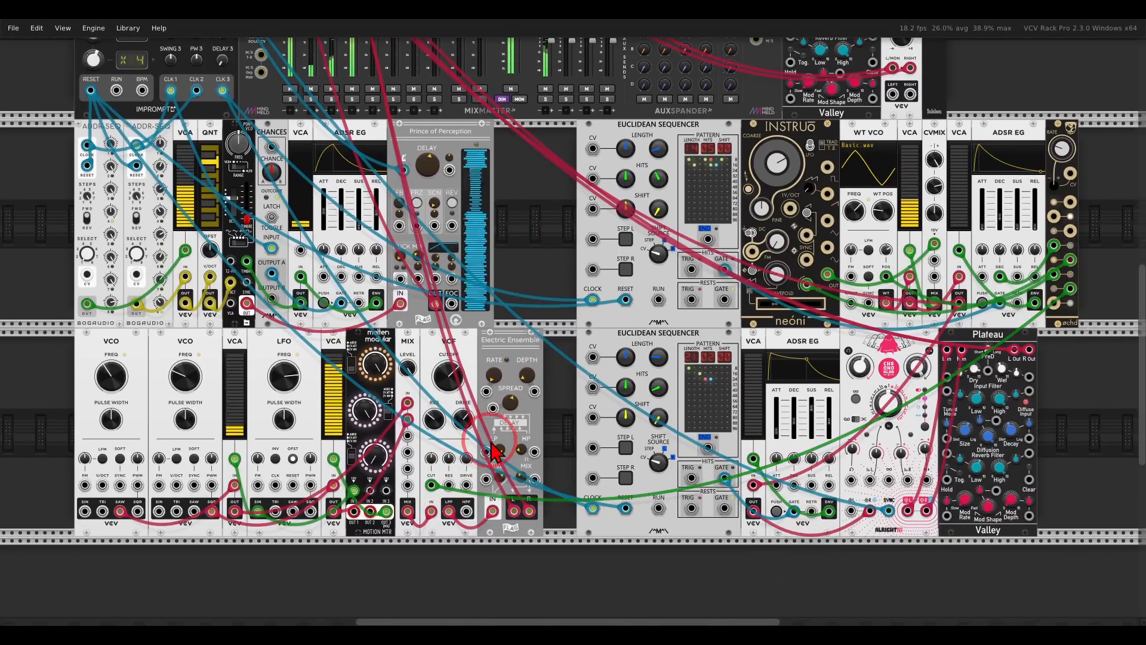
left_click_drag(490, 442, 657, 379)
scroll(597, 392, "up", 3)
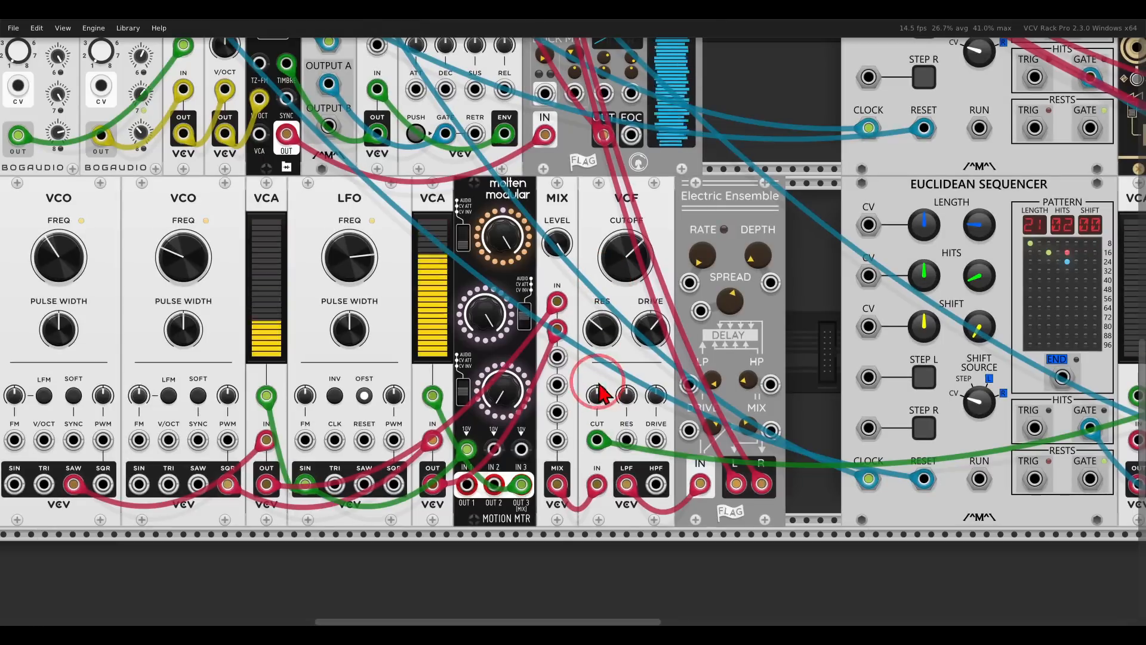
left_click_drag(595, 399, 569, 376)
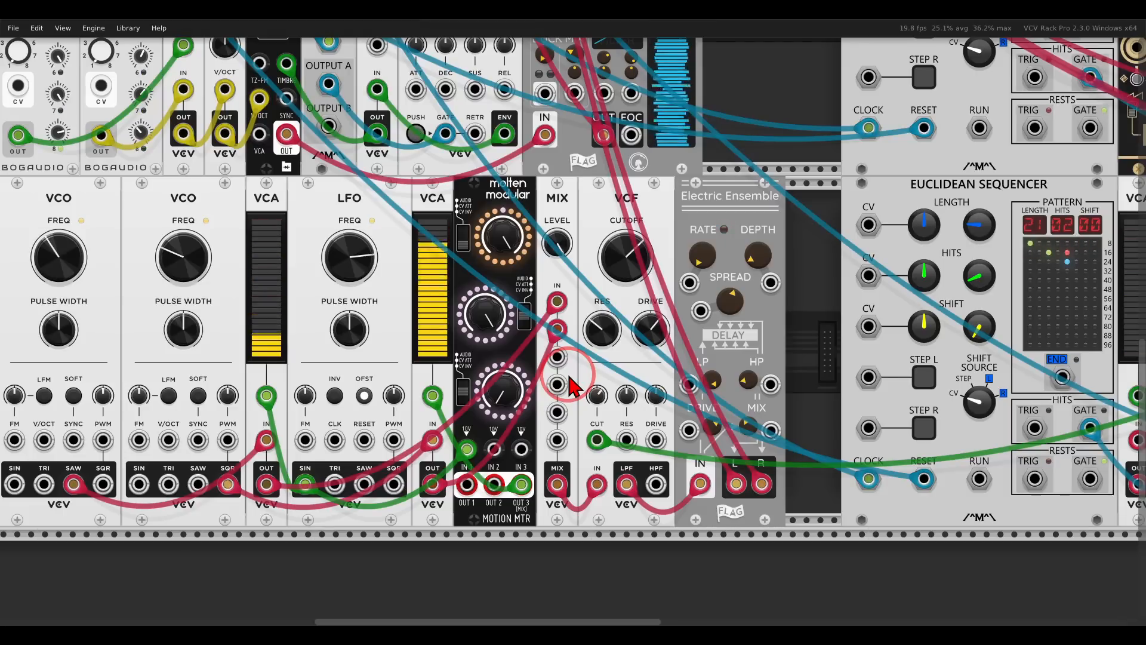
scroll(600, 317, "down", 4)
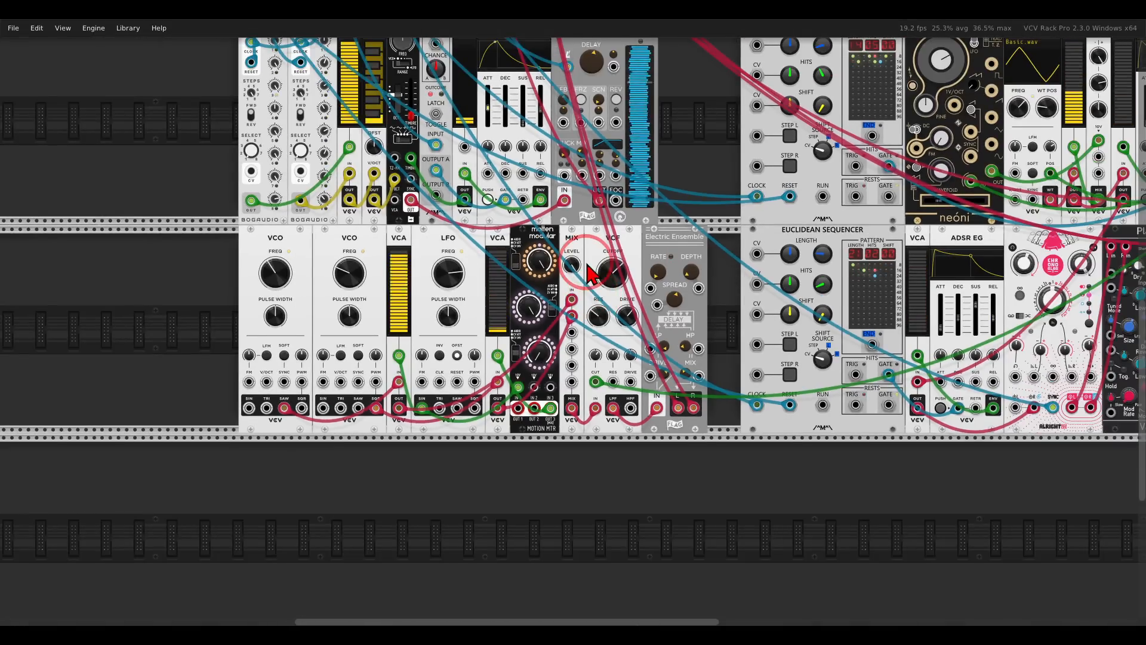
Add a bss bass-note module directly before the first VCO in the crossfade row
scroll(609, 264, "left", 3)
right_click(321, 303)
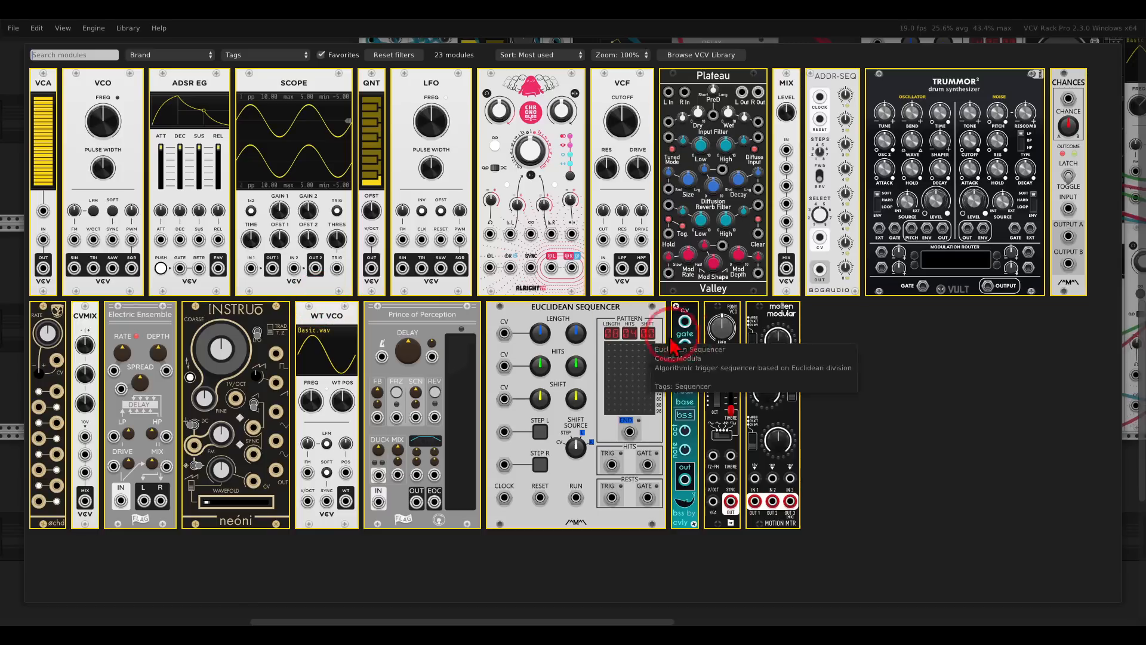
left_click_drag(685, 329, 439, 332)
scroll(351, 274, "up", 5)
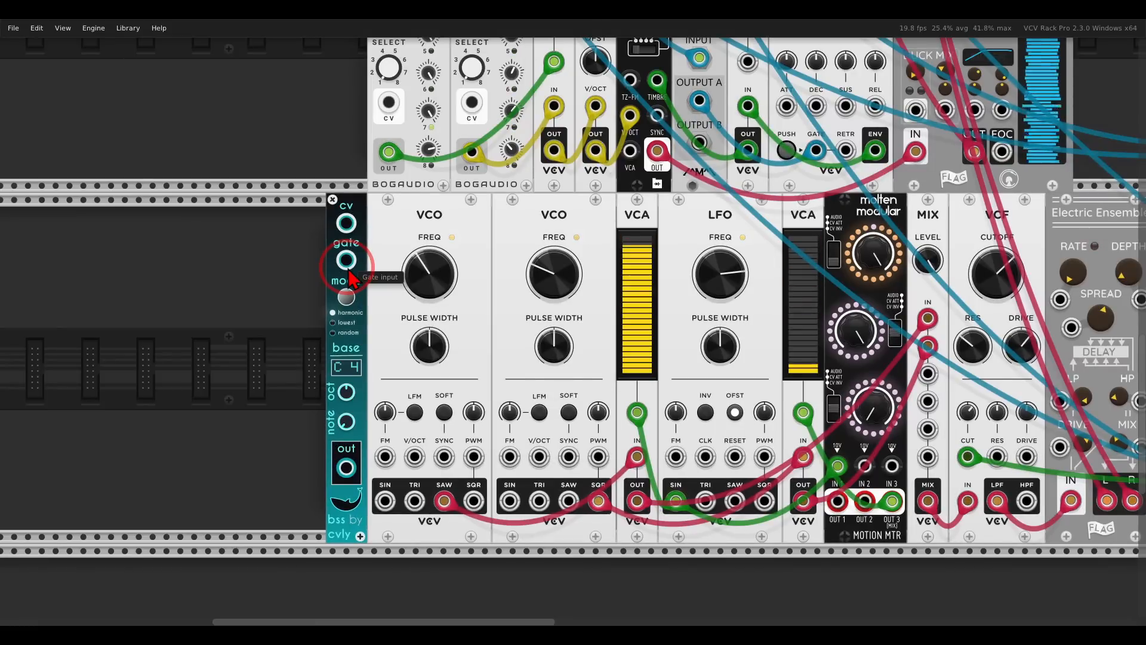
scroll(431, 272, "up", 4)
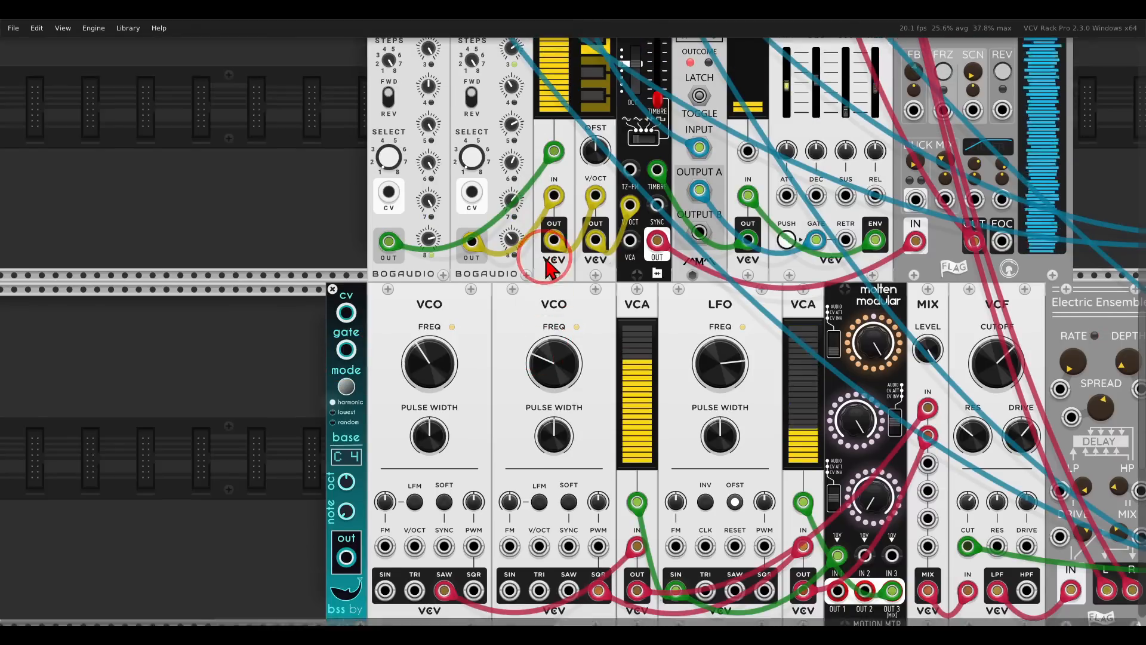
Patch the QNT output into the bss module's CV input
left_click_drag(642, 273, 346, 343)
scroll(377, 389, "down", 4)
scroll(376, 389, "right", 3)
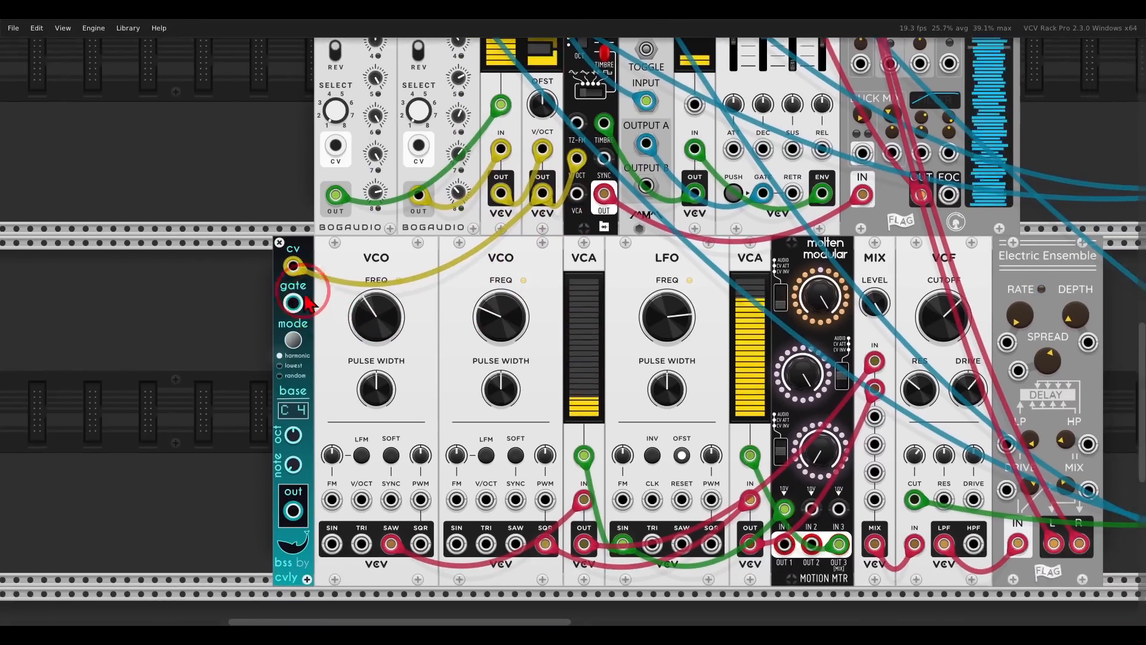
Patch the bss output into both VCOs' V/OCT inputs and the LFO's FM input, and set the LFO's frequency modulation to 100%
left_click_drag(247, 455, 577, 444)
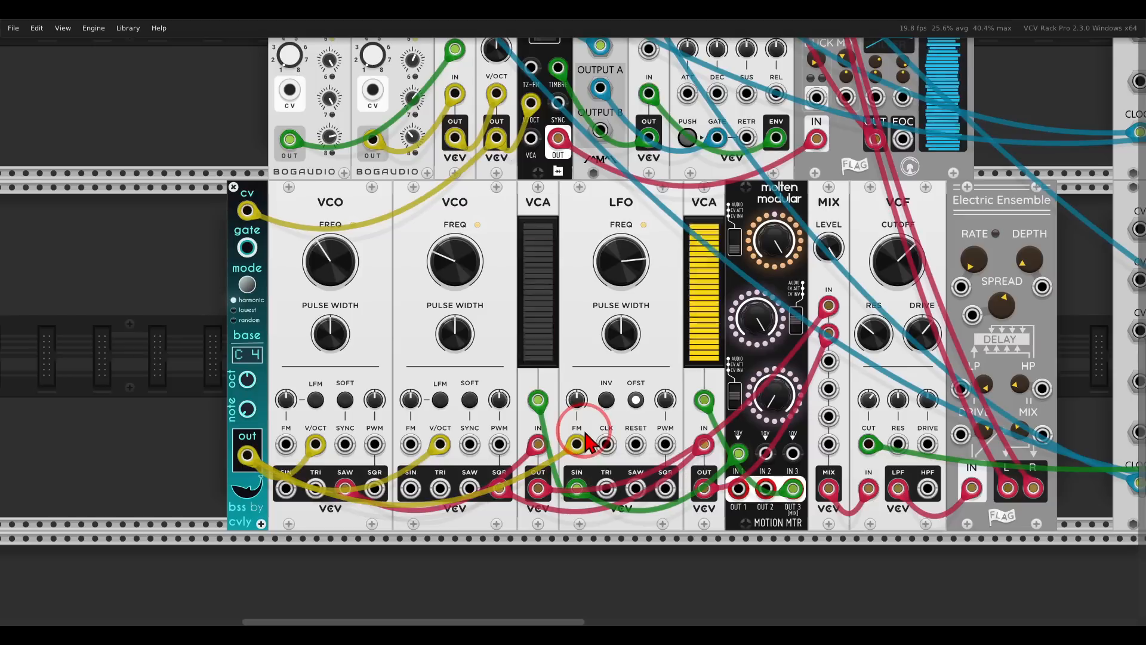
left_click_drag(577, 400, 566, 375)
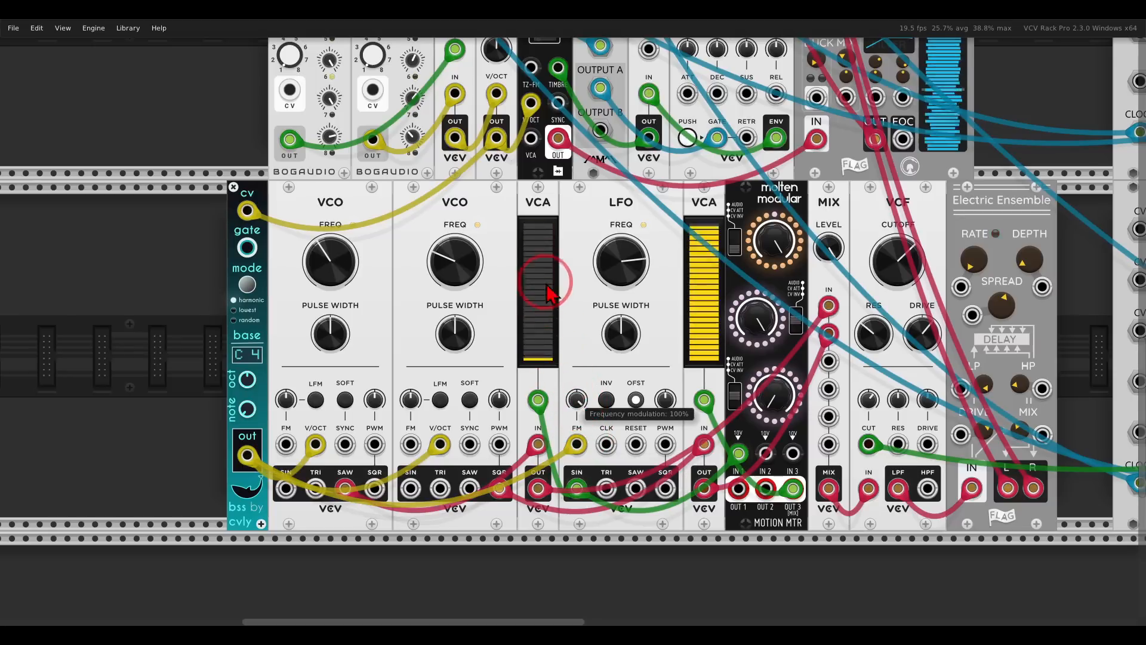
left_click_drag(547, 287, 541, 255)
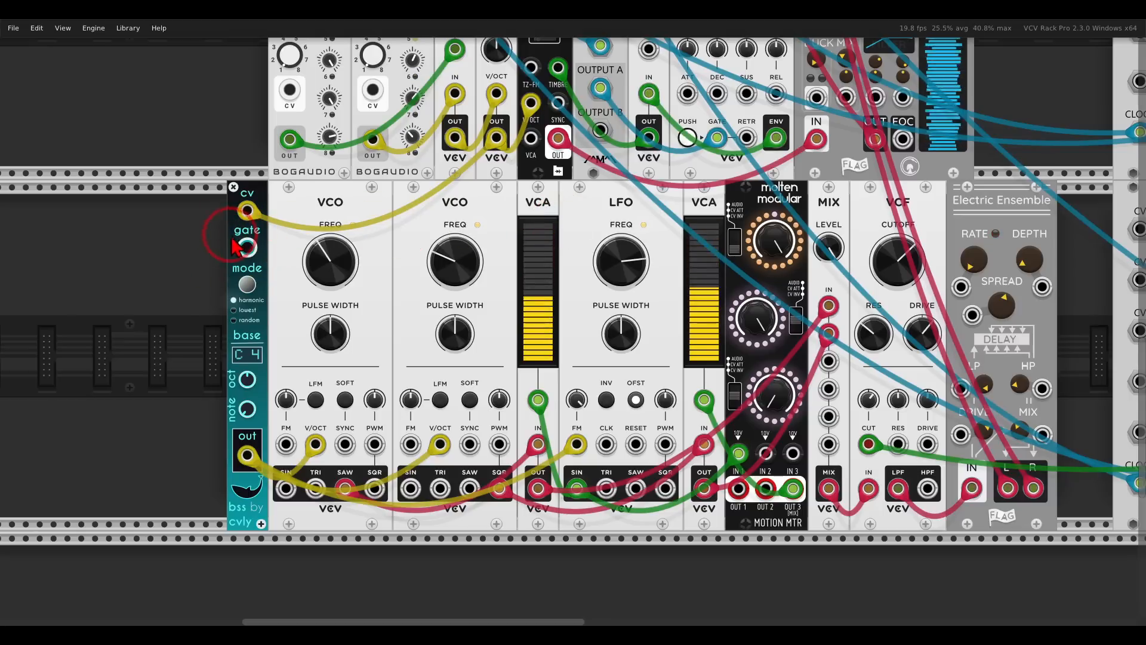
Patch CLOCKED's CLK 2 output into the bss module's gate input
scroll(267, 248, "down", 3)
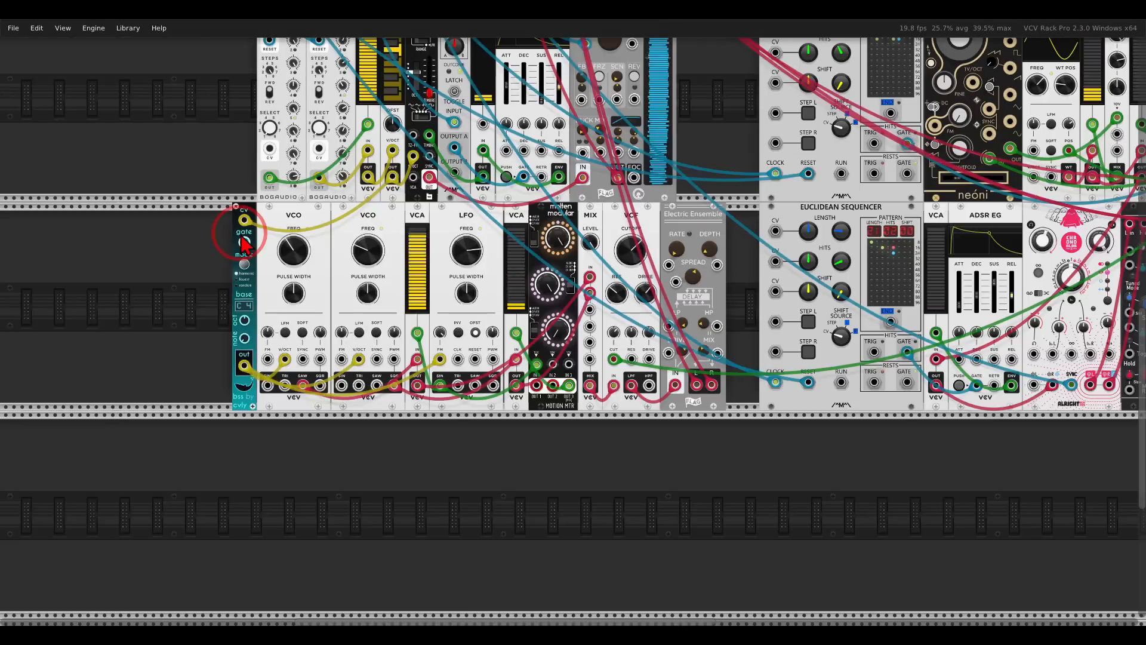
left_click_drag(283, 213, 335, 340)
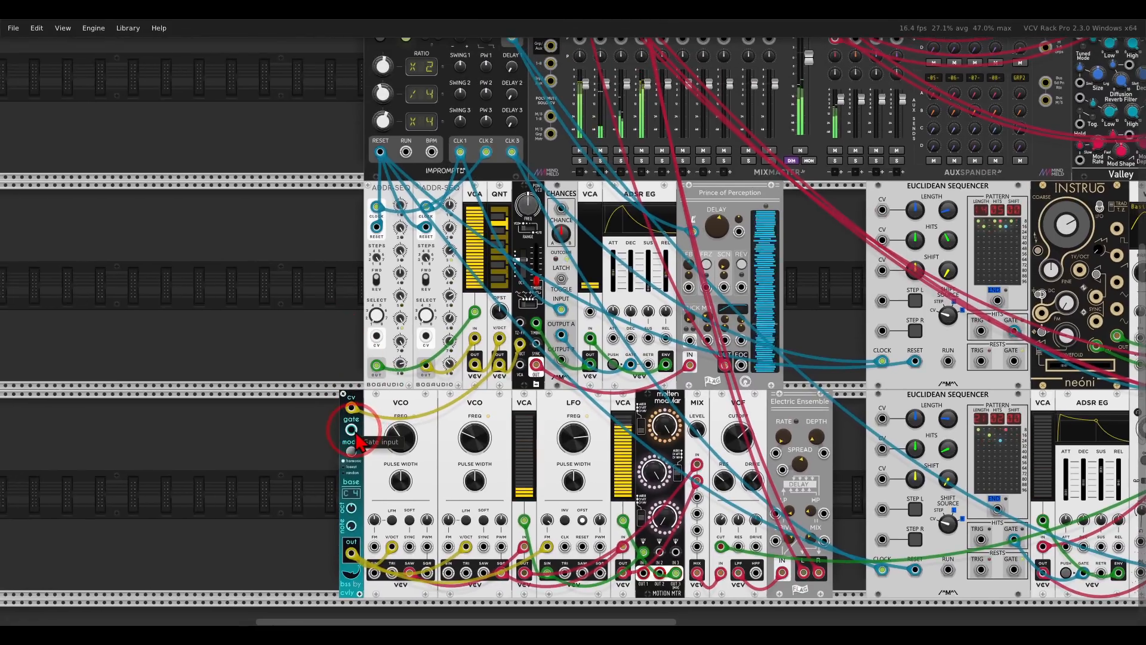
left_click_drag(353, 435, 486, 153)
left_click_drag(332, 325, 300, 169)
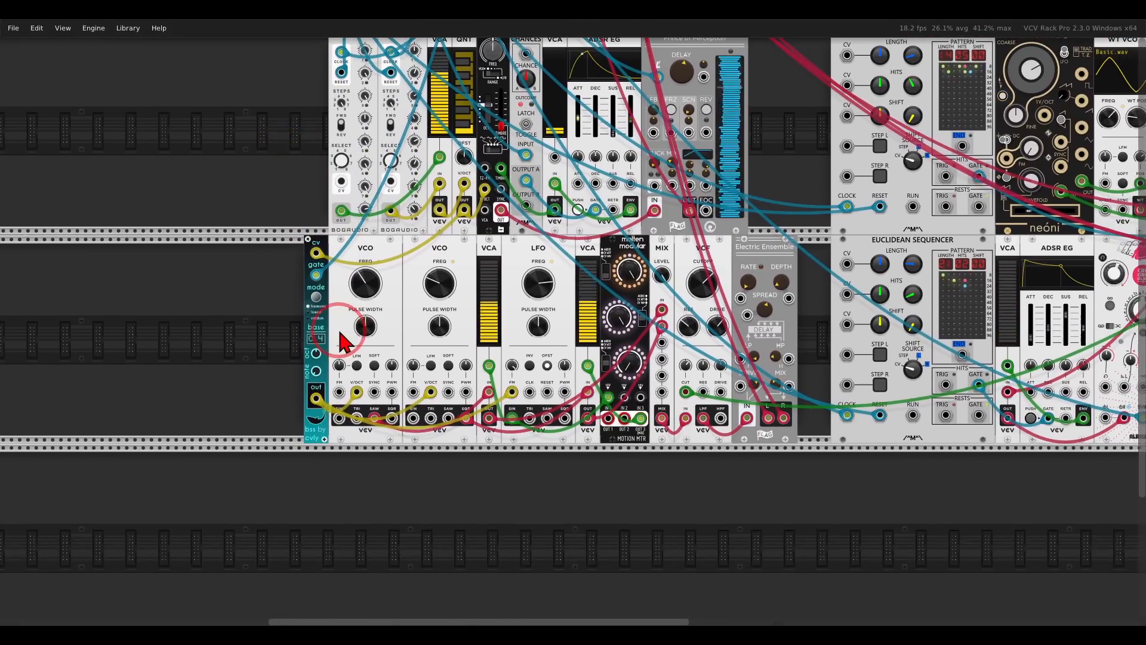
scroll(342, 334, "up", 1)
scroll(344, 343, "up", 1)
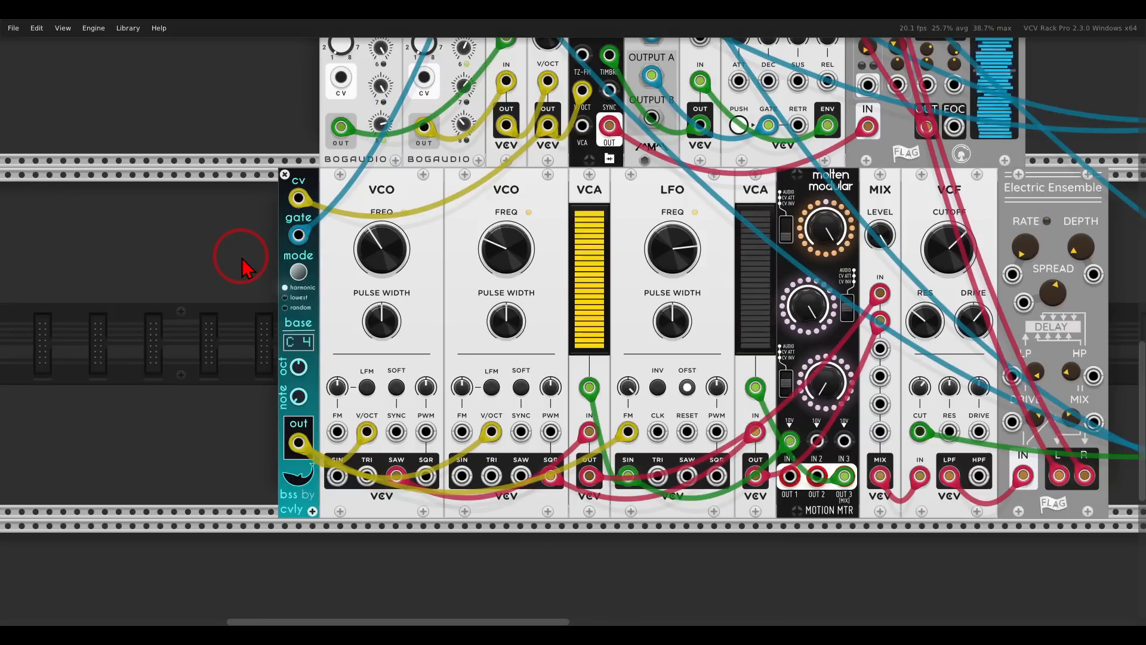
Mute MixMaster channels 1, 2, 3 and 4
scroll(242, 259, "down", 3)
scroll(261, 266, "up", 12)
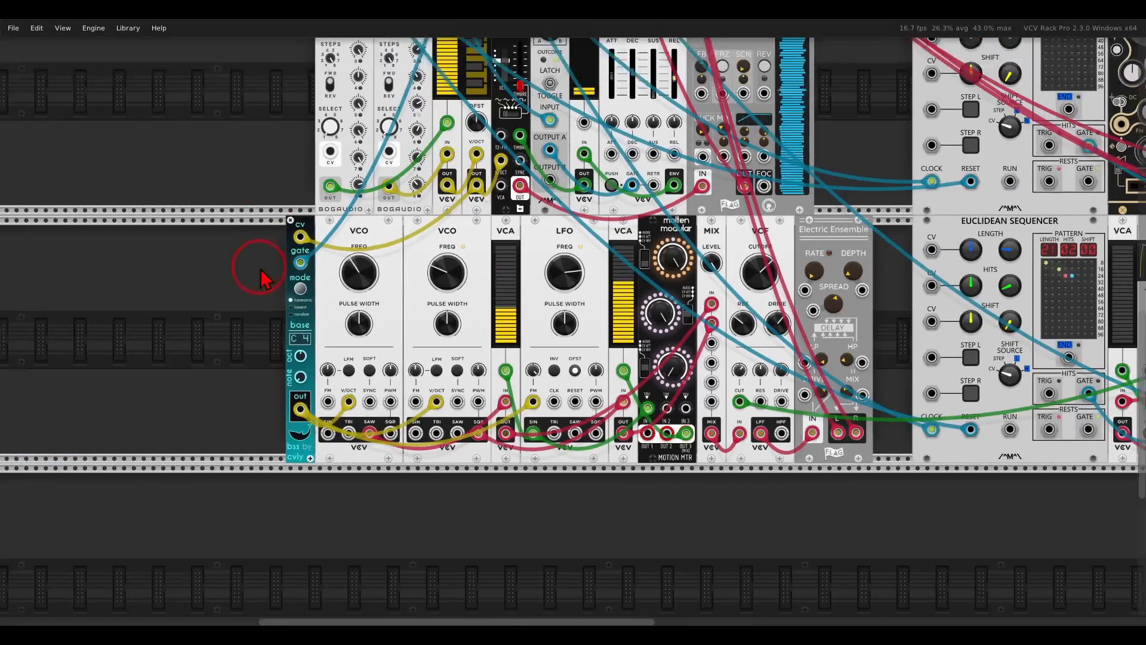
left_click(573, 254)
left_click(598, 254)
left_click(622, 254)
left_click(647, 254)
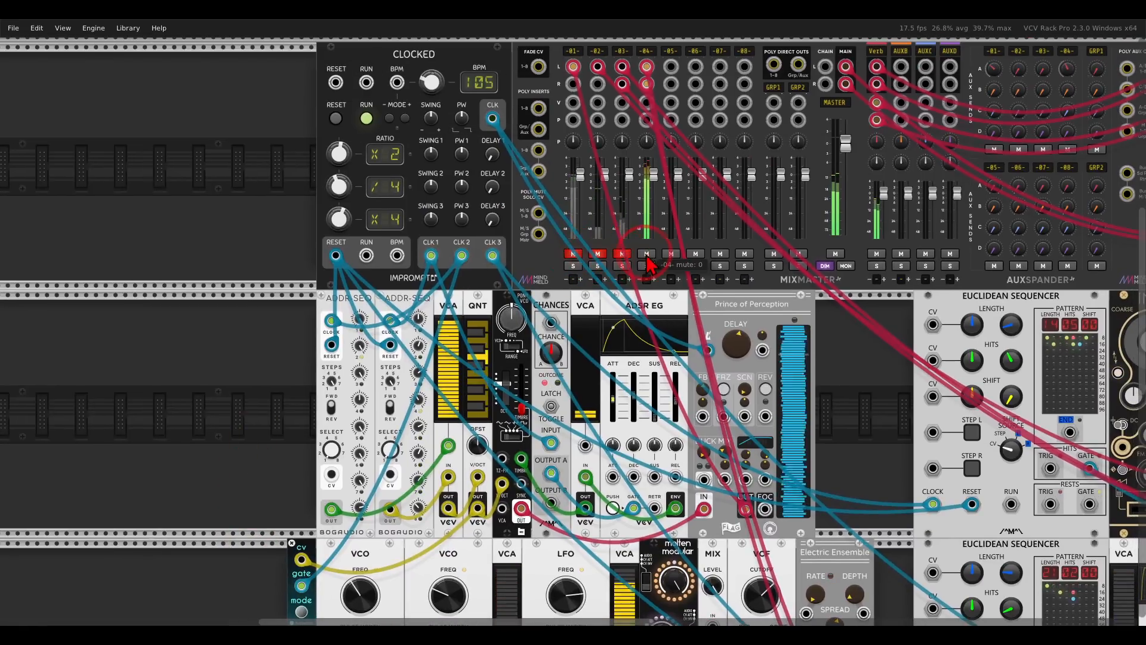
Add a Trummor² drum synthesizer in the empty row above CLOCKED and place a VCA directly beside it
scroll(442, 373, "up", 10)
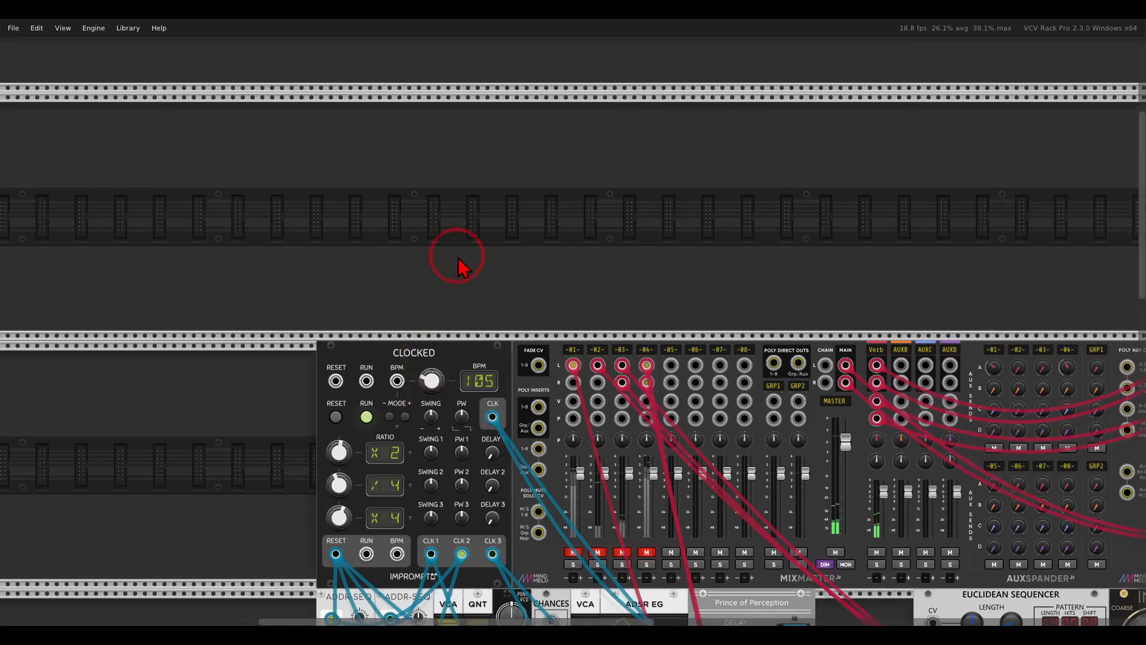
right_click(457, 260)
left_click_drag(880, 151, 415, 246)
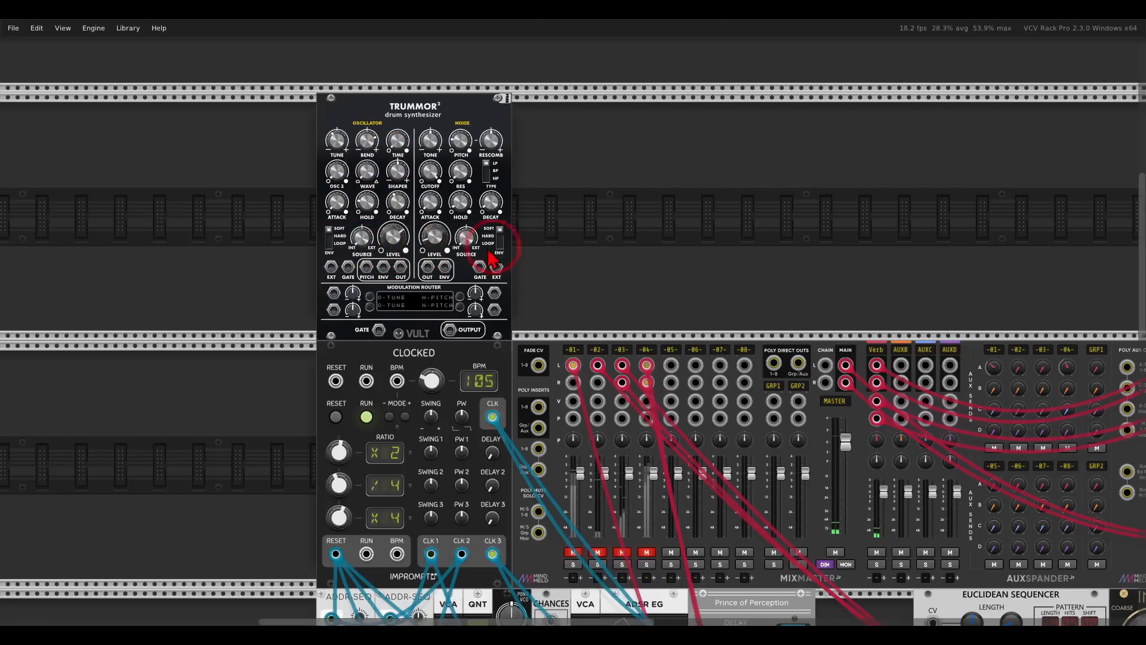
right_click(554, 256)
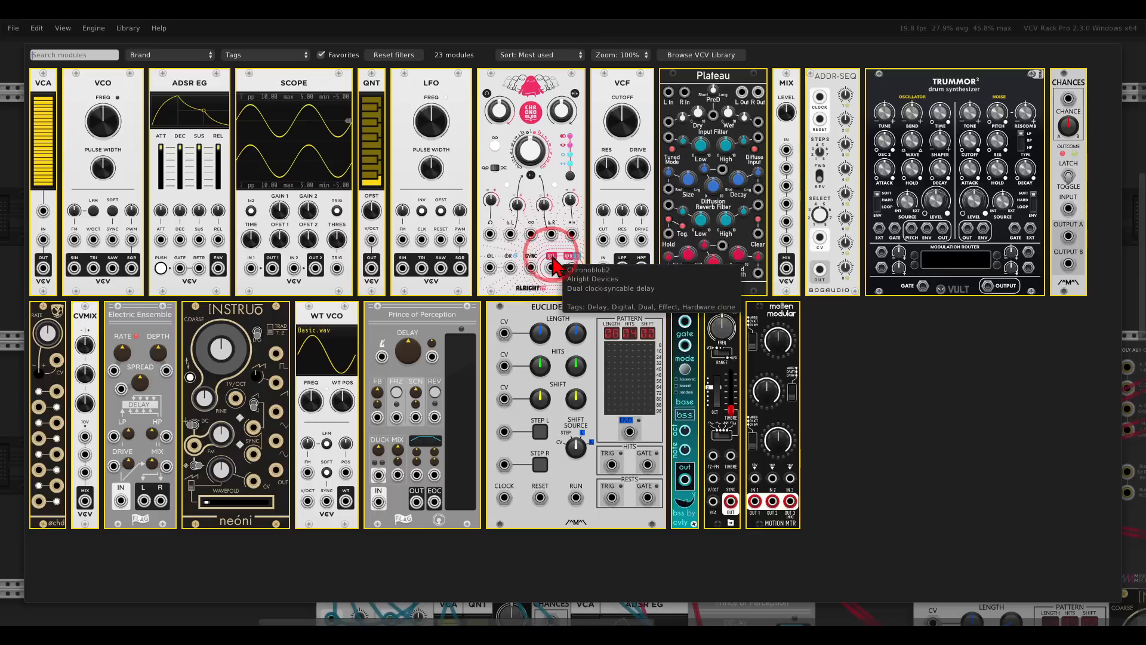
left_click(75, 84)
left_click_drag(215, 101, 529, 167)
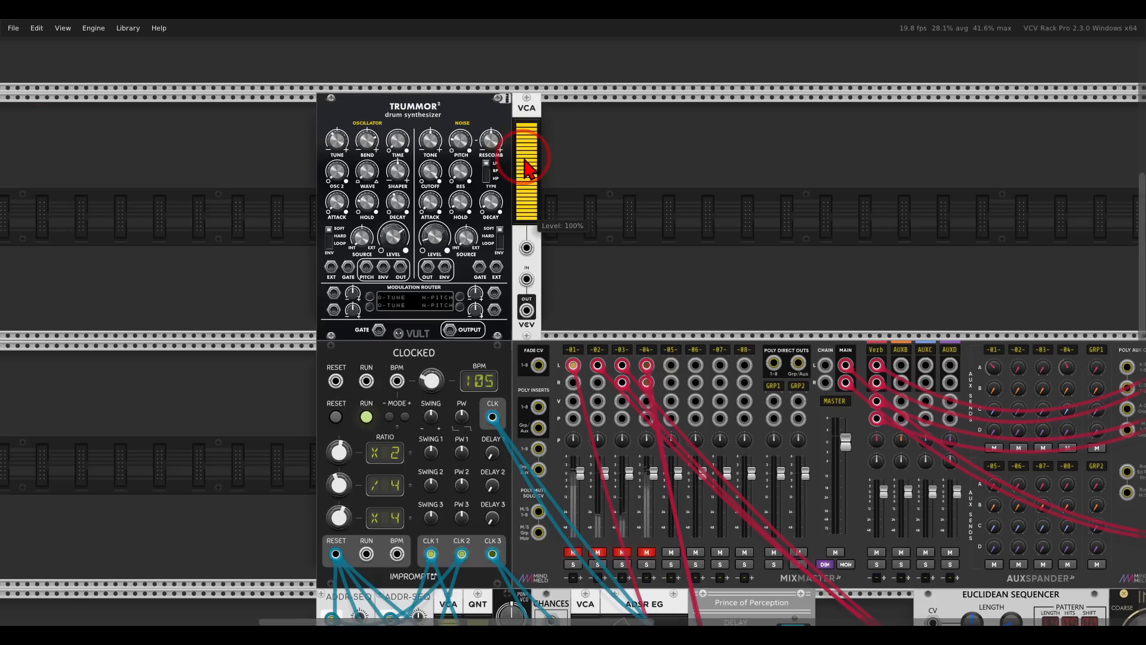
Patch the upper Euclidean Sequencer's Hits gate into the new VCA's input and the VCA's output into Trummor²'s gate
left_click_drag(722, 327, 489, 85)
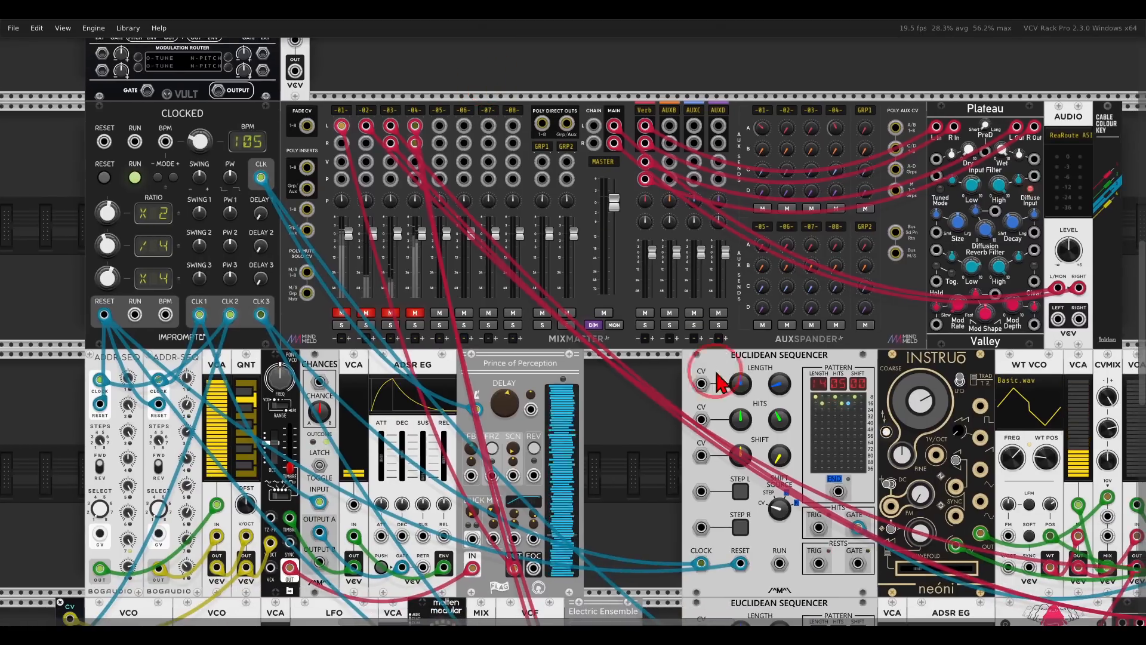
left_click_drag(859, 515, 591, 251)
scroll(651, 433, "up", 2)
scroll(650, 434, "down", 5)
left_click_drag(558, 290, 436, 308)
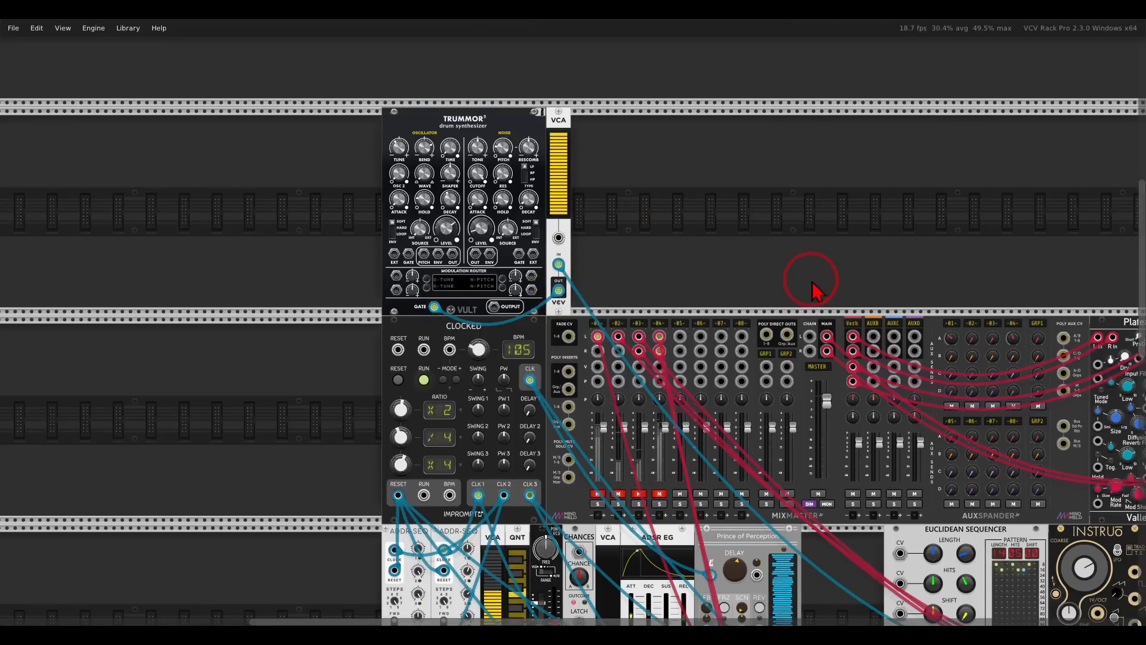
Patch the lower Euclidean Sequencer's gate output into the CV input of the VCA beside Trummor²
left_click_drag(812, 282, 561, 65)
scroll(660, 347, "down", 3)
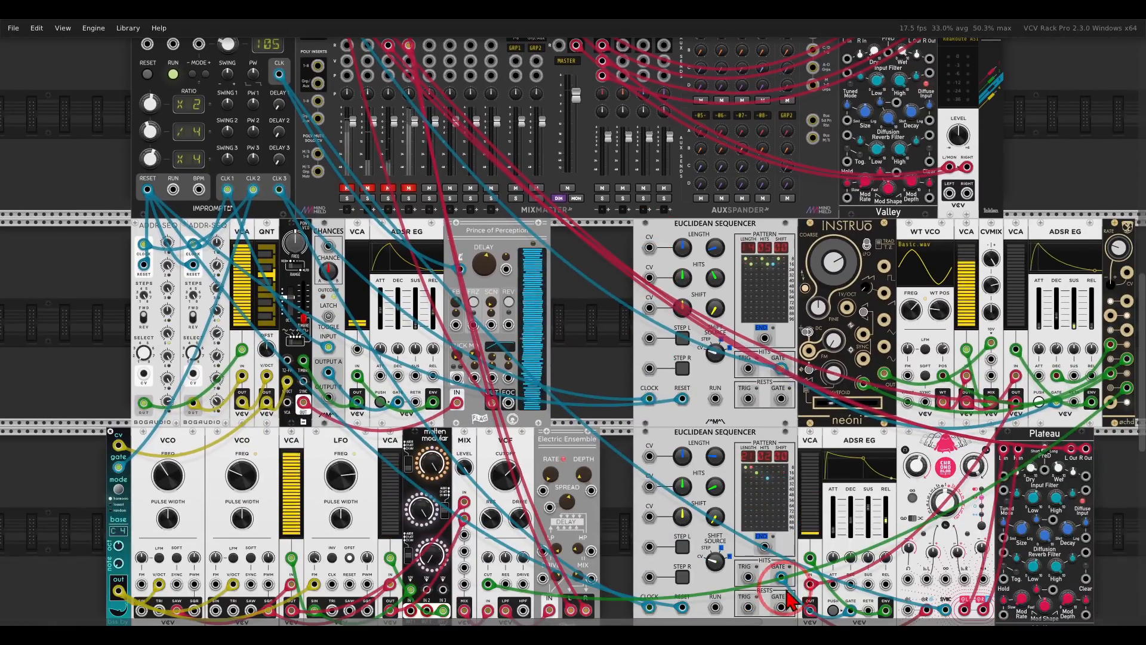
scroll(624, 492, "up", 2)
scroll(624, 496, "down", 4)
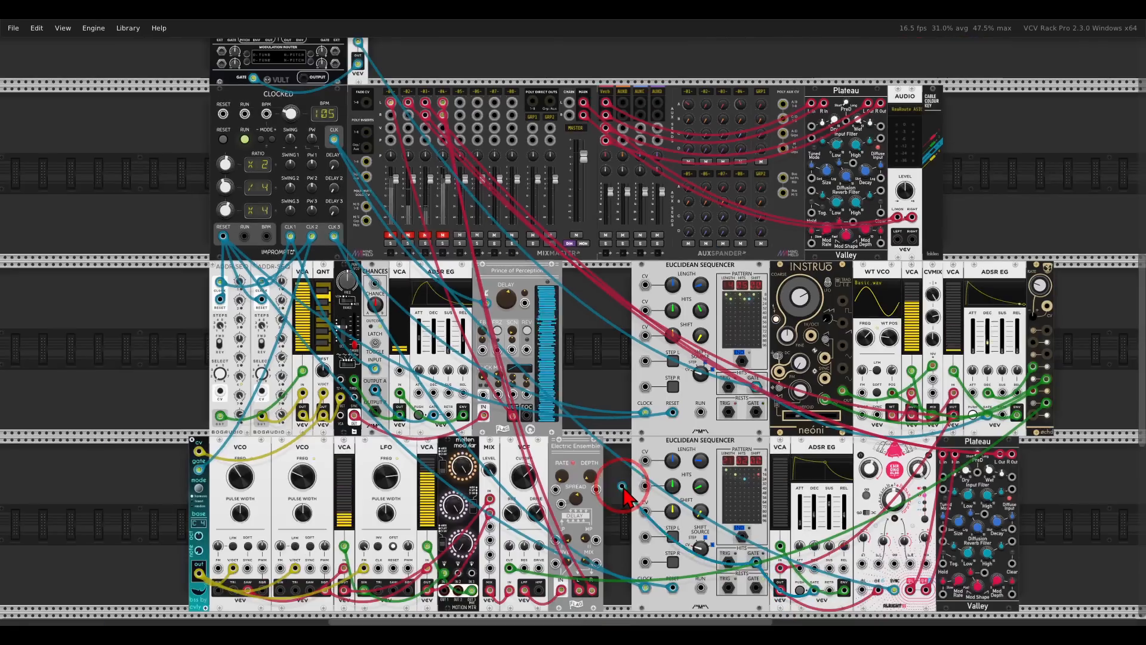
scroll(388, 90, "up", 3)
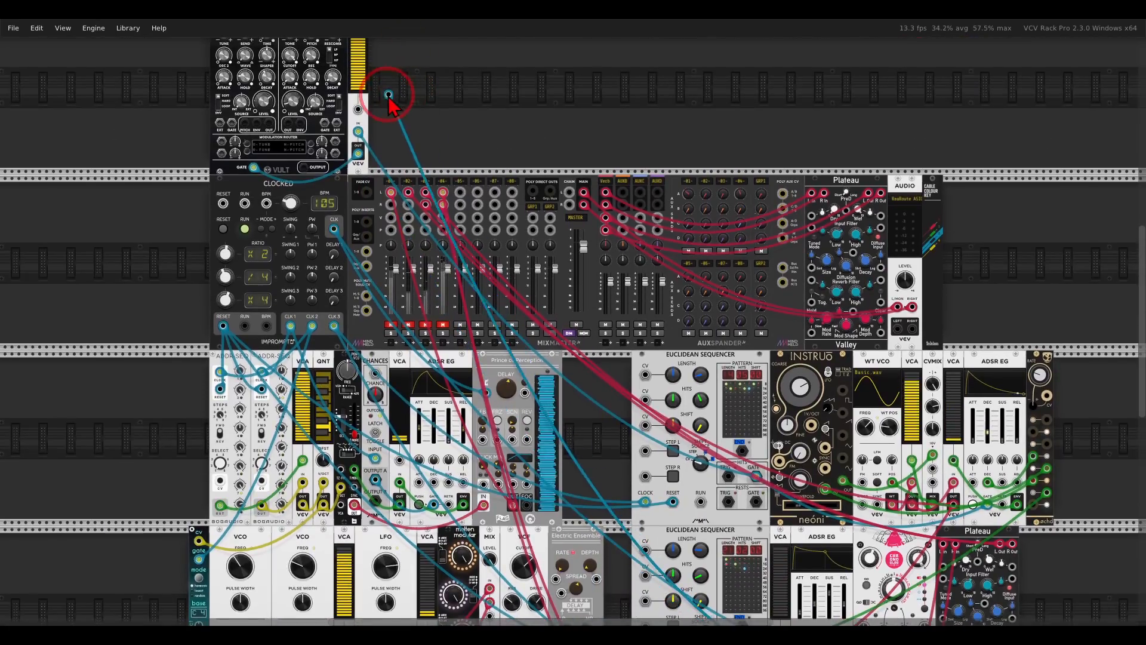
left_click_drag(388, 94, 580, 217)
Patch Trummor²'s main output into the left input of MixMaster channel 5
scroll(562, 210, "up", 3)
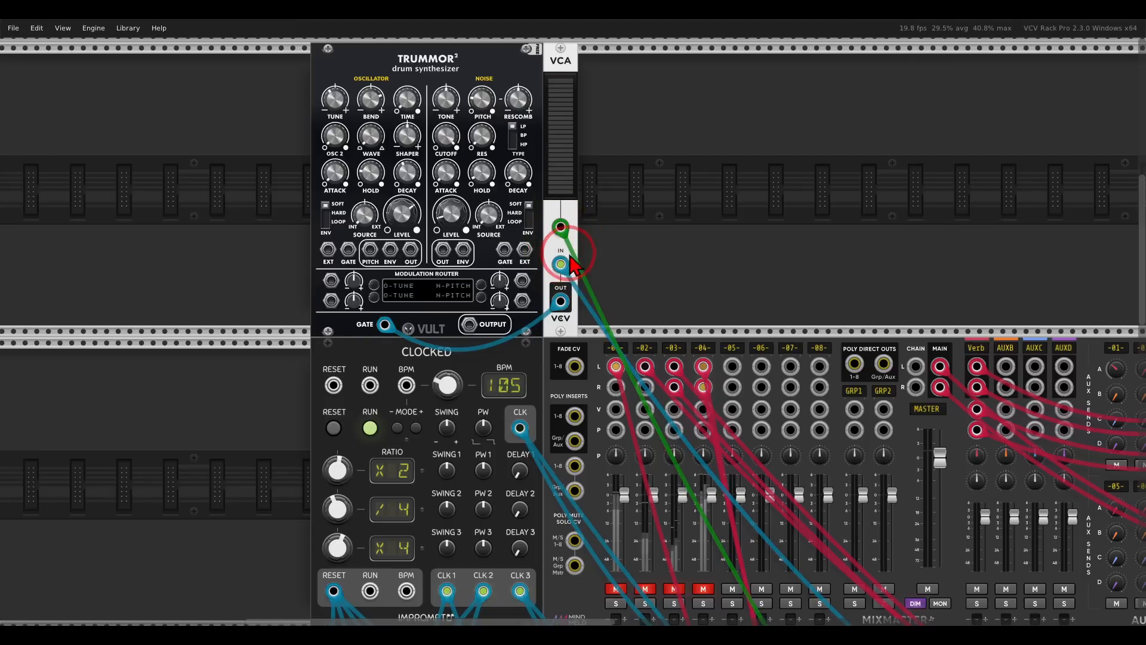
scroll(462, 310, "up", 1)
left_click_drag(469, 355, 733, 396)
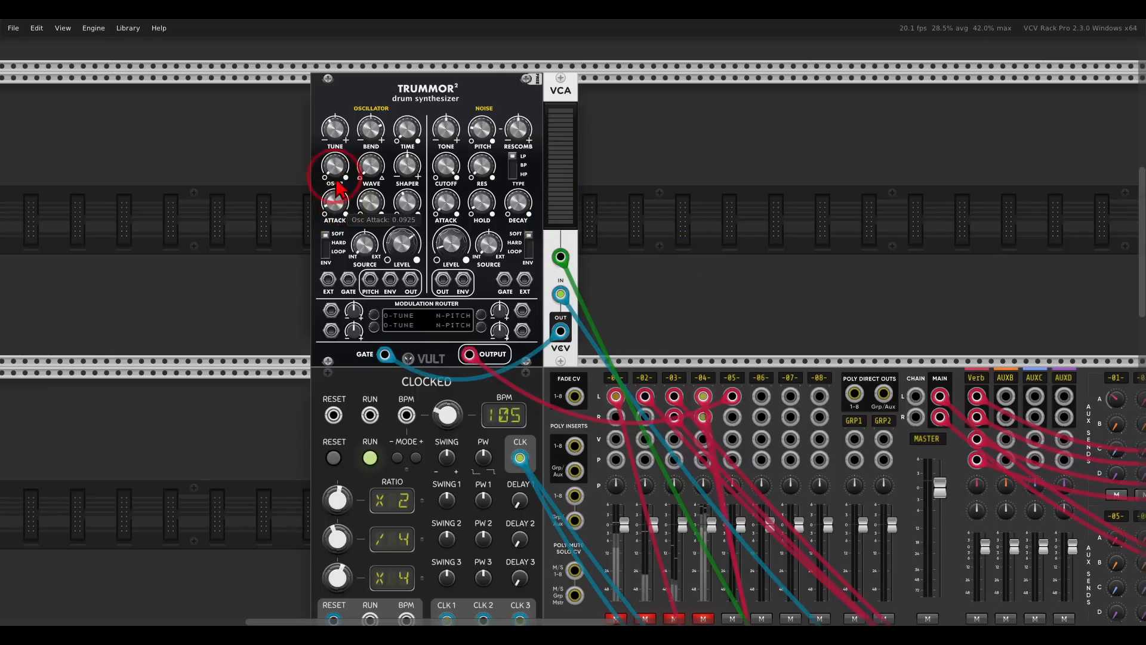
Shape the Trummor² sound by adjusting oscillator attack, decay and shaper, raising the noise tone, and setting the noise level to 0.39
left_click_drag(334, 174, 468, 218)
scroll(469, 229, "up", 2)
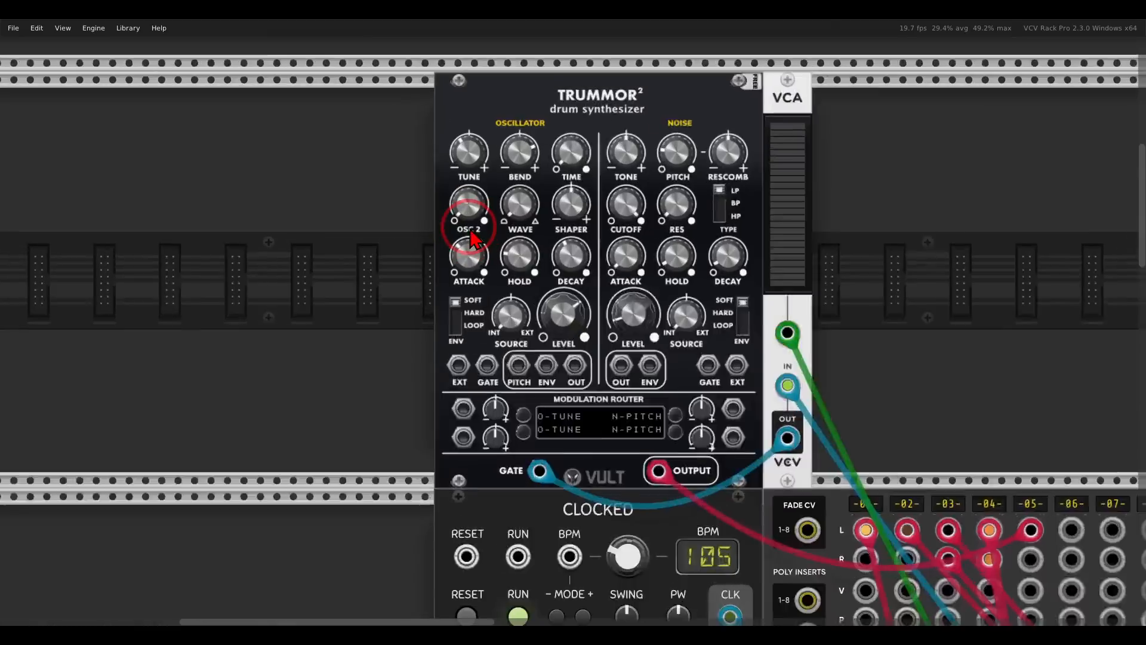
scroll(470, 238, "up", 1)
left_click_drag(473, 265, 460, 246)
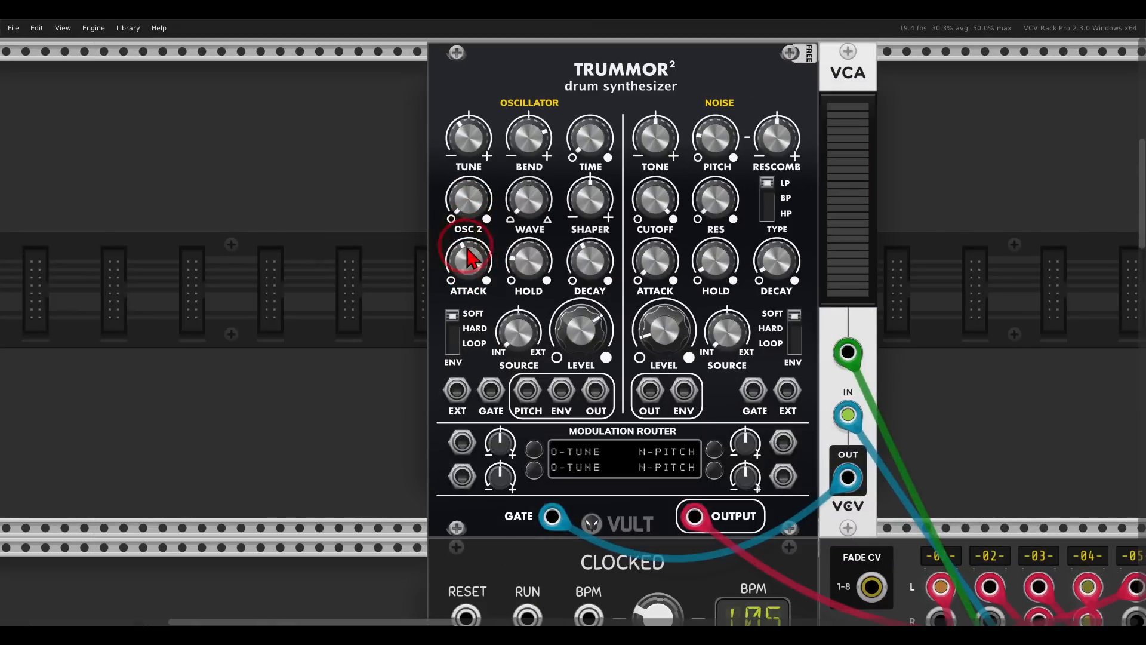
left_click_drag(594, 264, 574, 203)
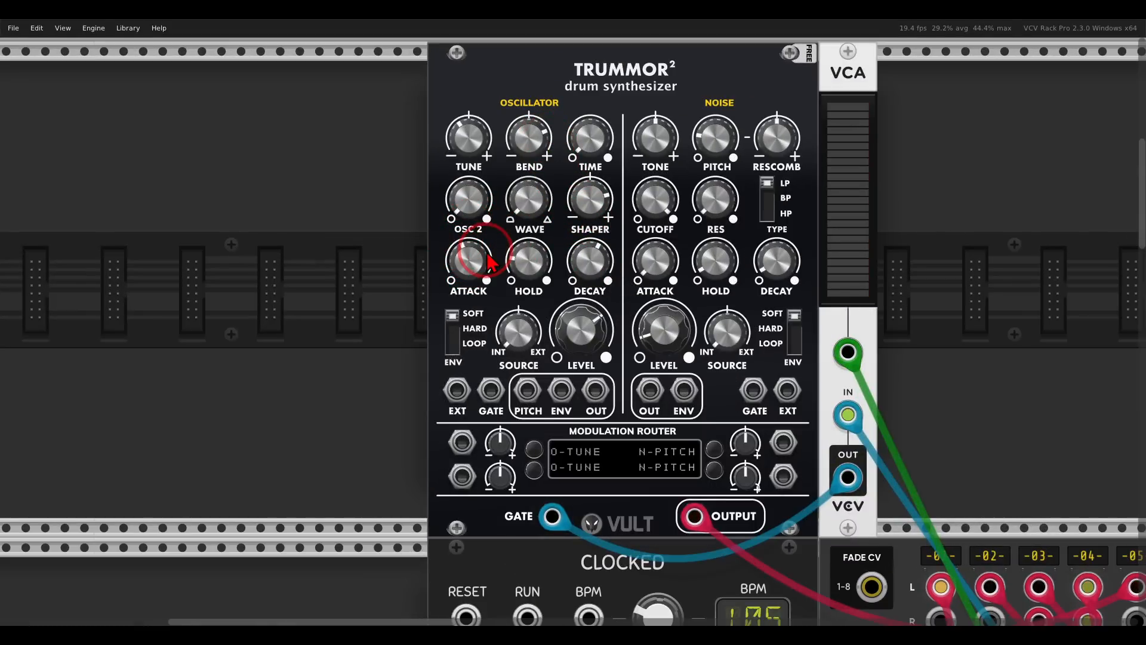
left_click_drag(664, 330, 624, 261)
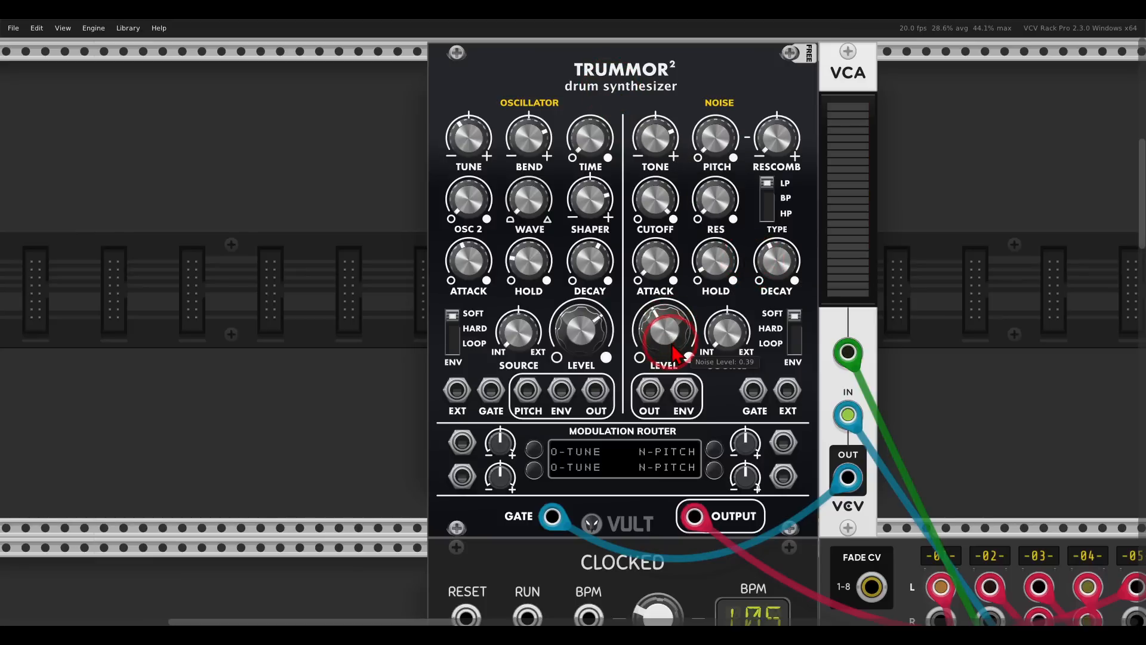
Add a Prince of Perception delay beside the upper VCA, insert it between Trummor² and MixMaster channel 5, and clock it from Clocked's master CLK output
scroll(836, 370, "down", 5)
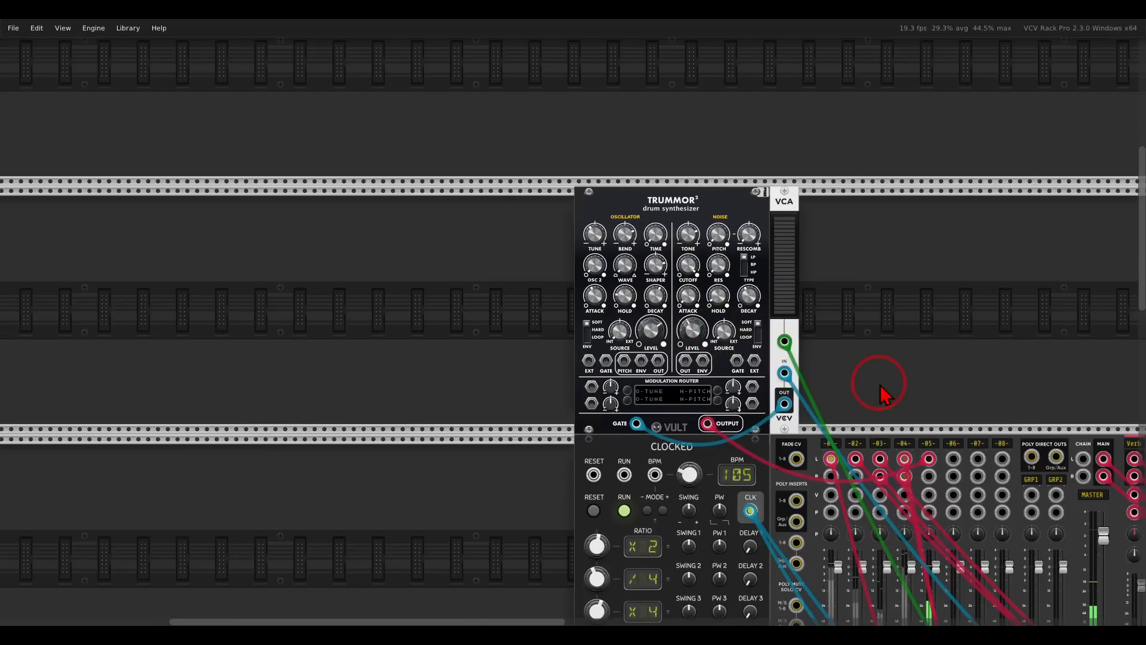
scroll(696, 319, "up", 1)
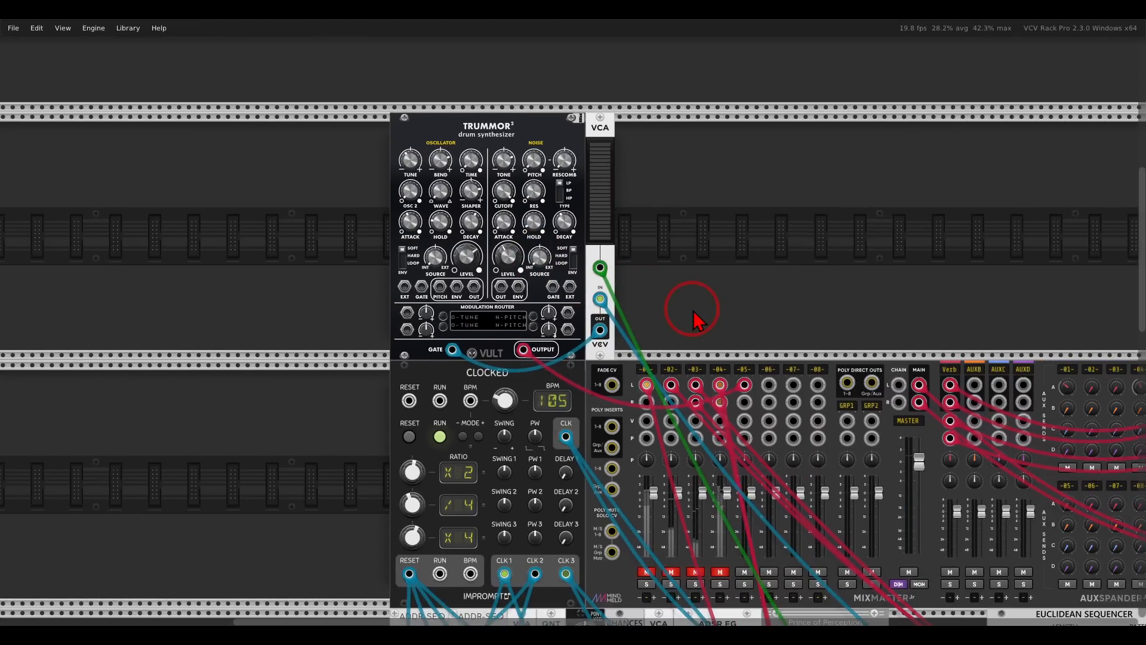
right_click(695, 313)
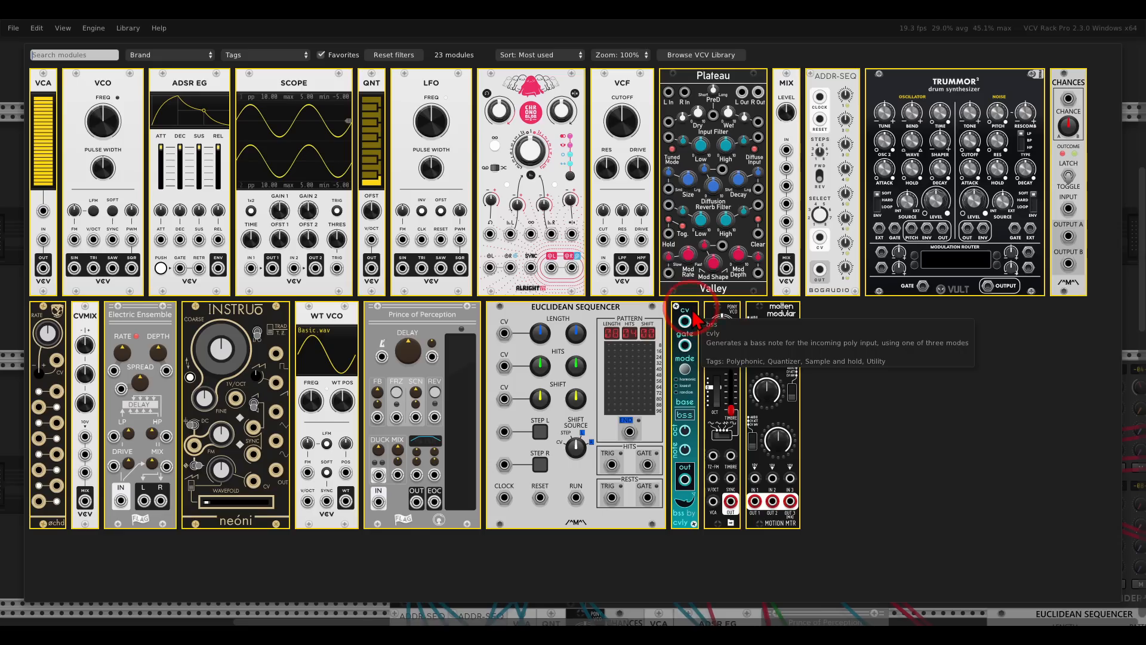
left_click(405, 342)
mouse_move(520, 352)
left_mouse_down()
mouse_move(668, 334)
mouse_move(632, 327)
mouse_move(555, 357)
mouse_move(524, 351)
left_mouse_up()
left_click_drag(634, 173, 566, 436)
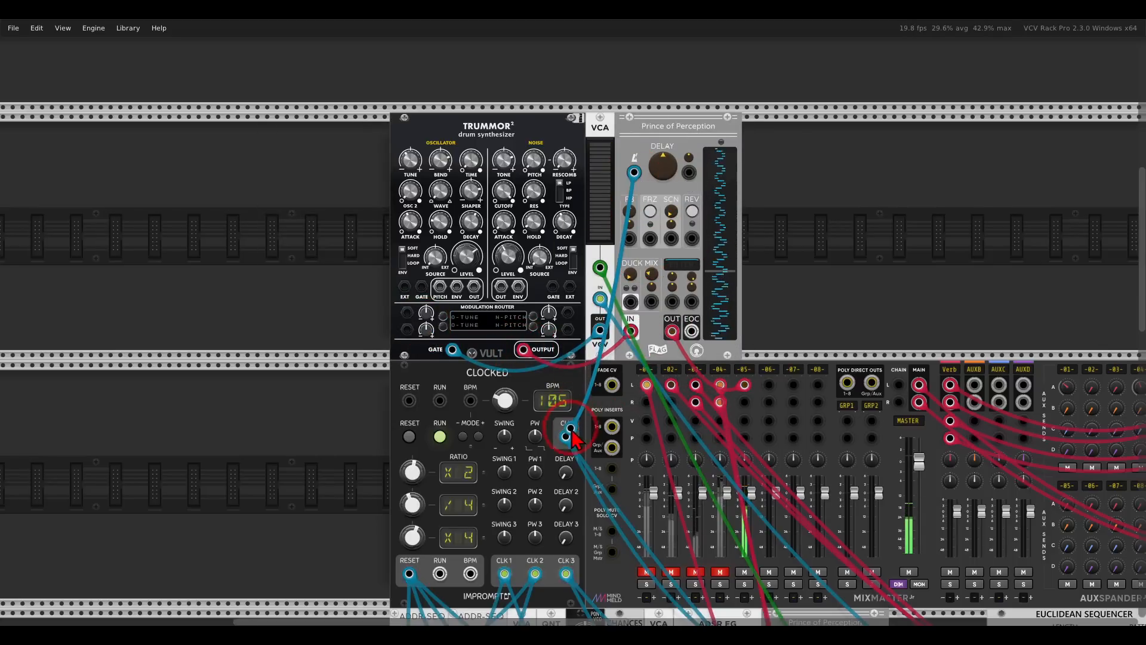
Raise the new Prince of Perception's duck, mix and feedback, adjust its DJ filter width, and enable reverse
scroll(675, 202, "up", 3)
scroll(675, 208, "up", 1)
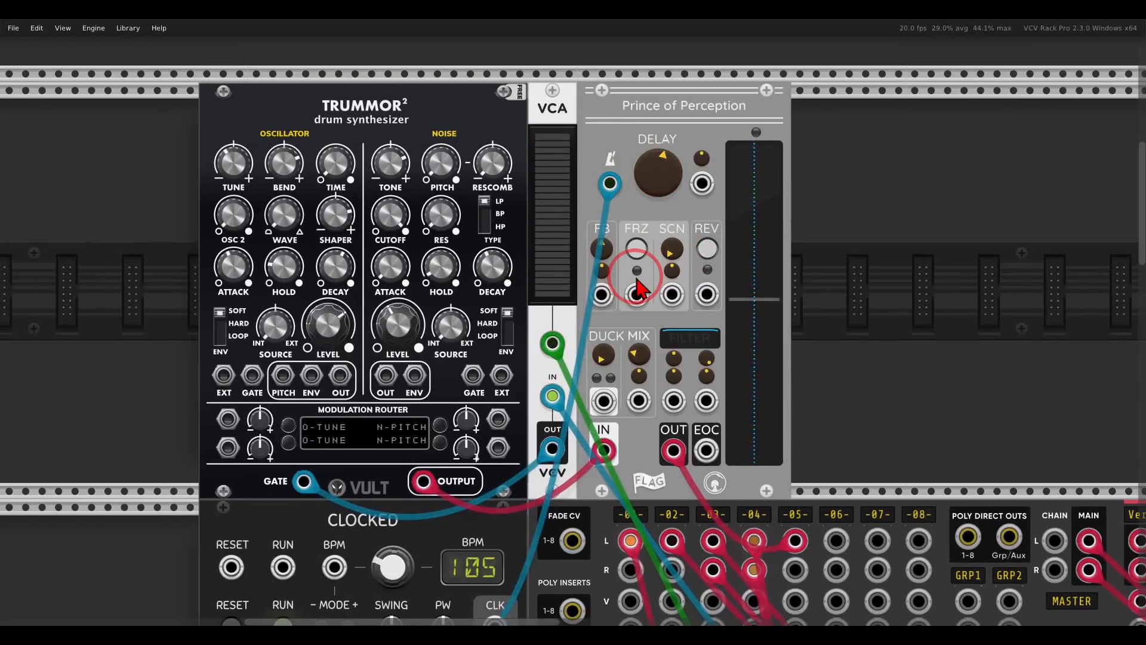
left_click_drag(597, 361, 549, 266)
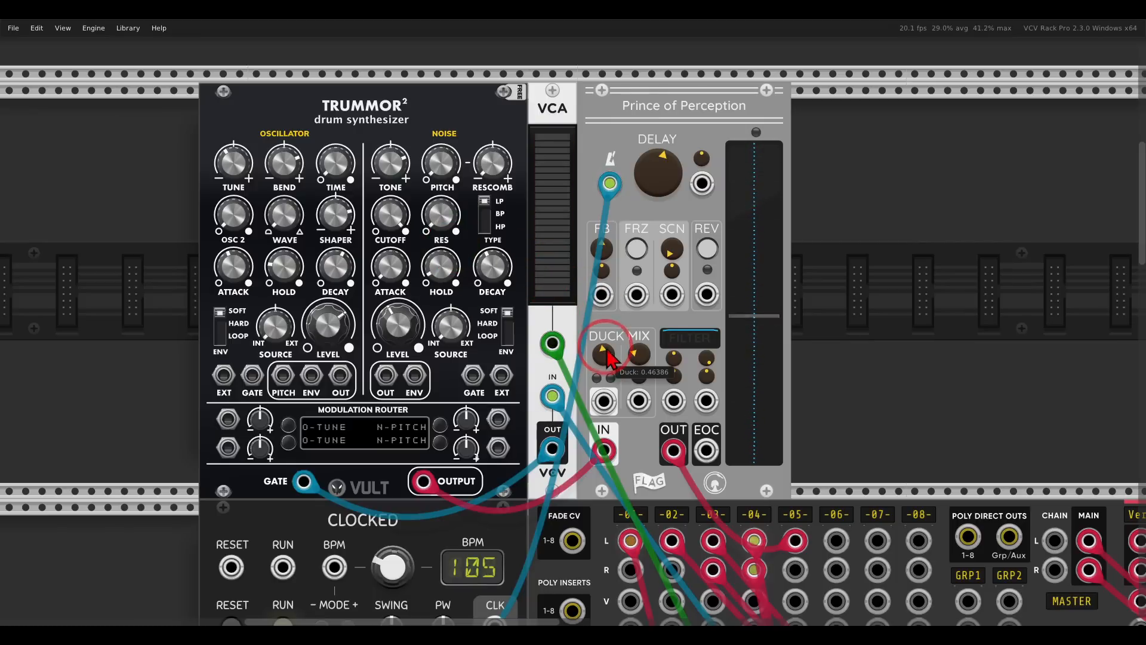
left_click_drag(638, 355, 624, 329)
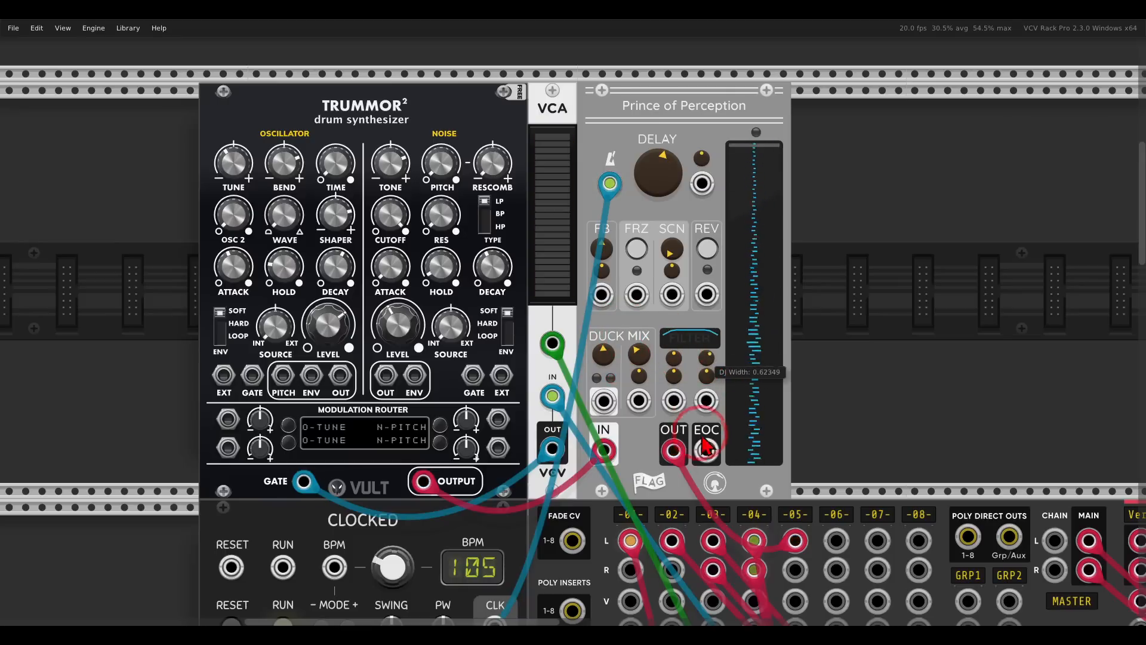
left_click_drag(707, 445, 708, 480)
left_click_drag(602, 249, 572, 223)
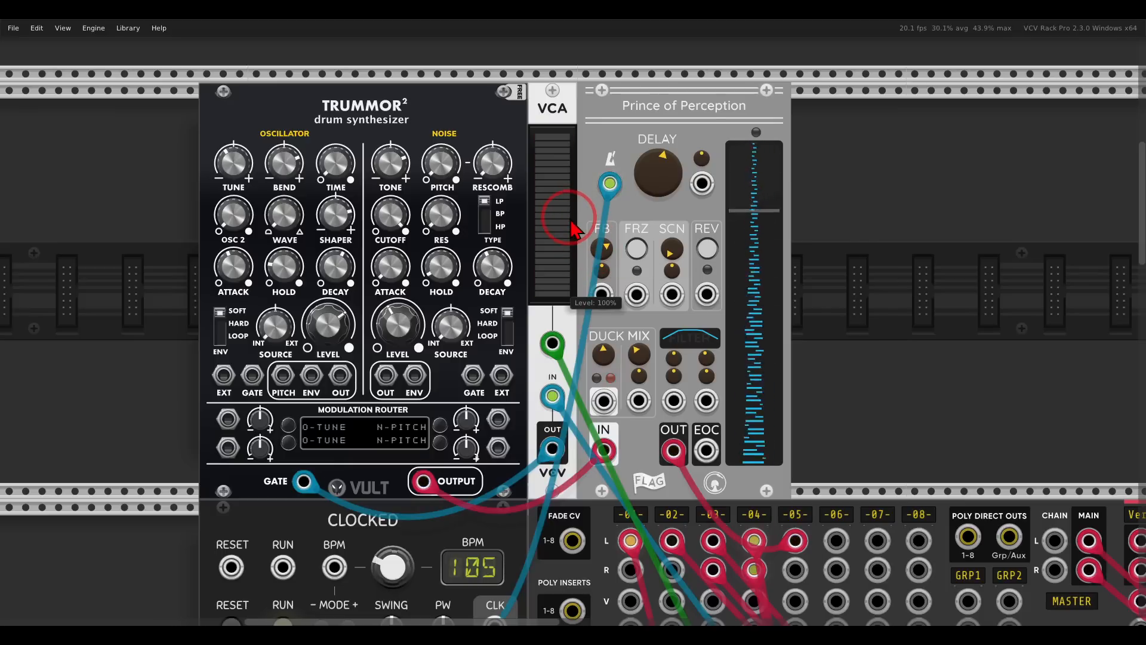
left_click(708, 250)
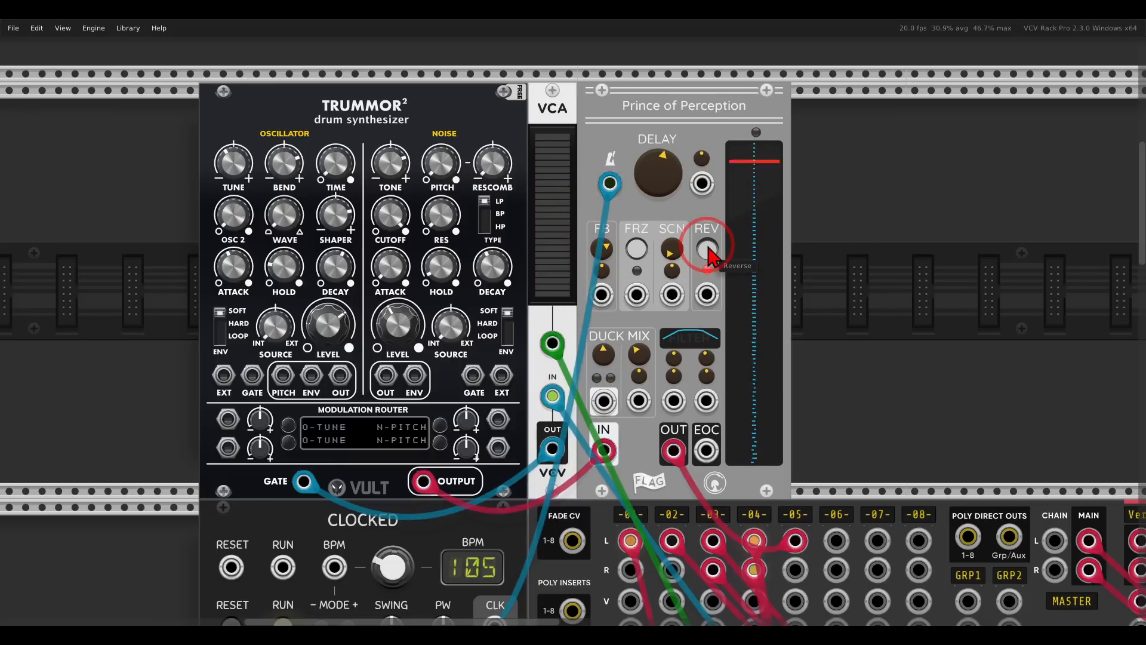
Unmute MixMaster channels 1 to 4
scroll(711, 258, "down", 5)
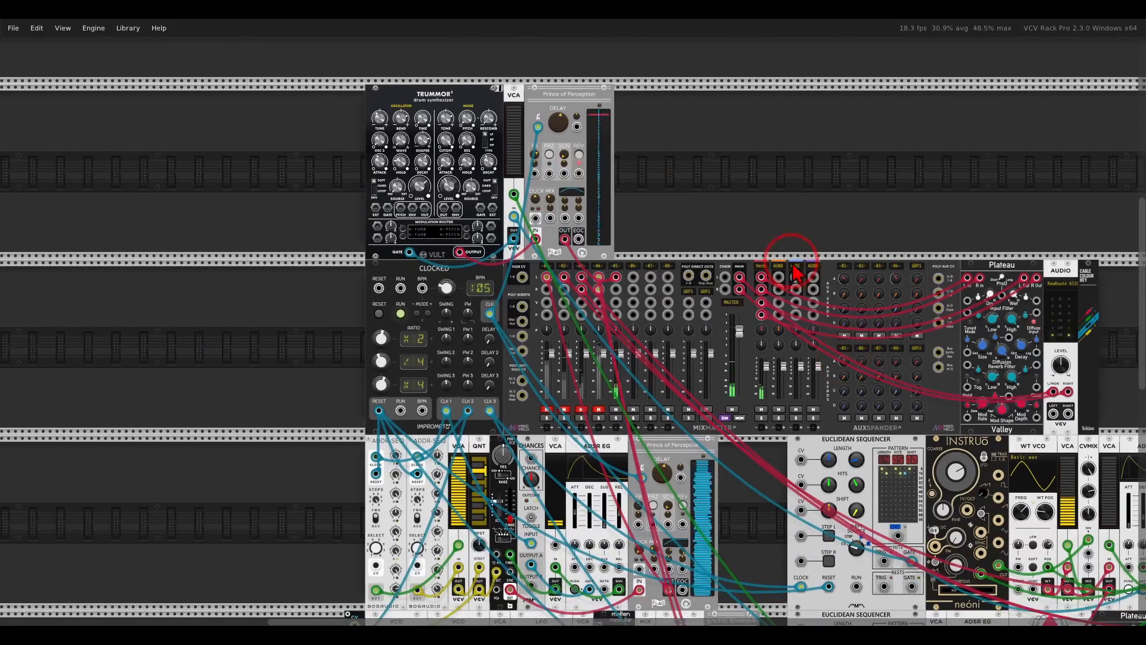
left_click(599, 410)
left_click(581, 410)
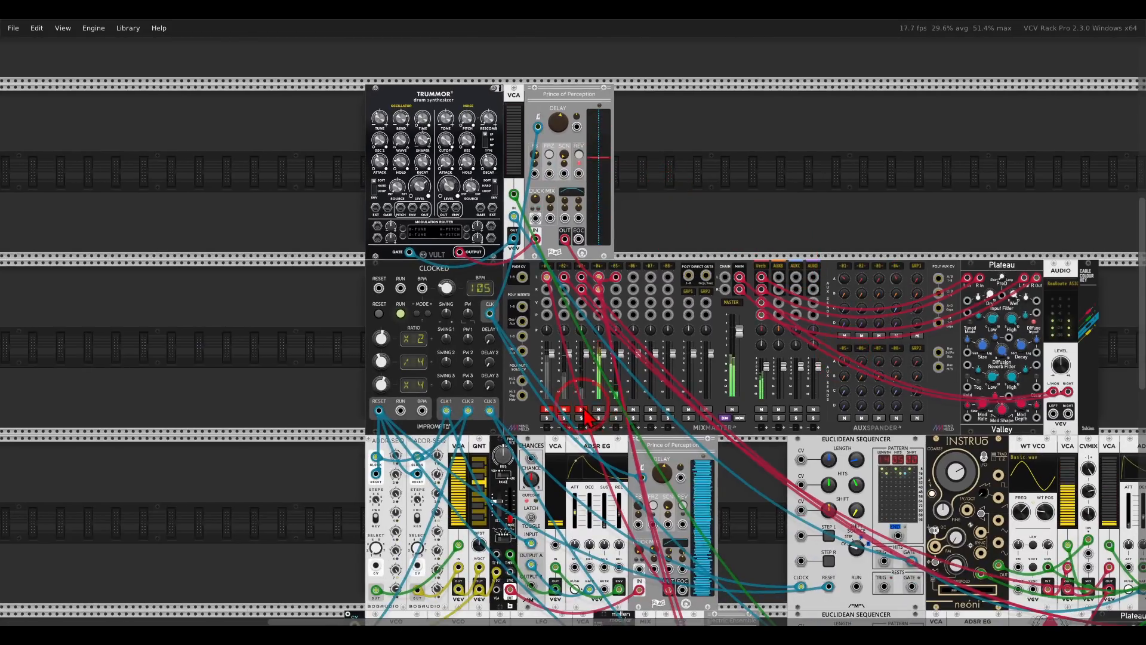
left_click(564, 410)
left_click(547, 410)
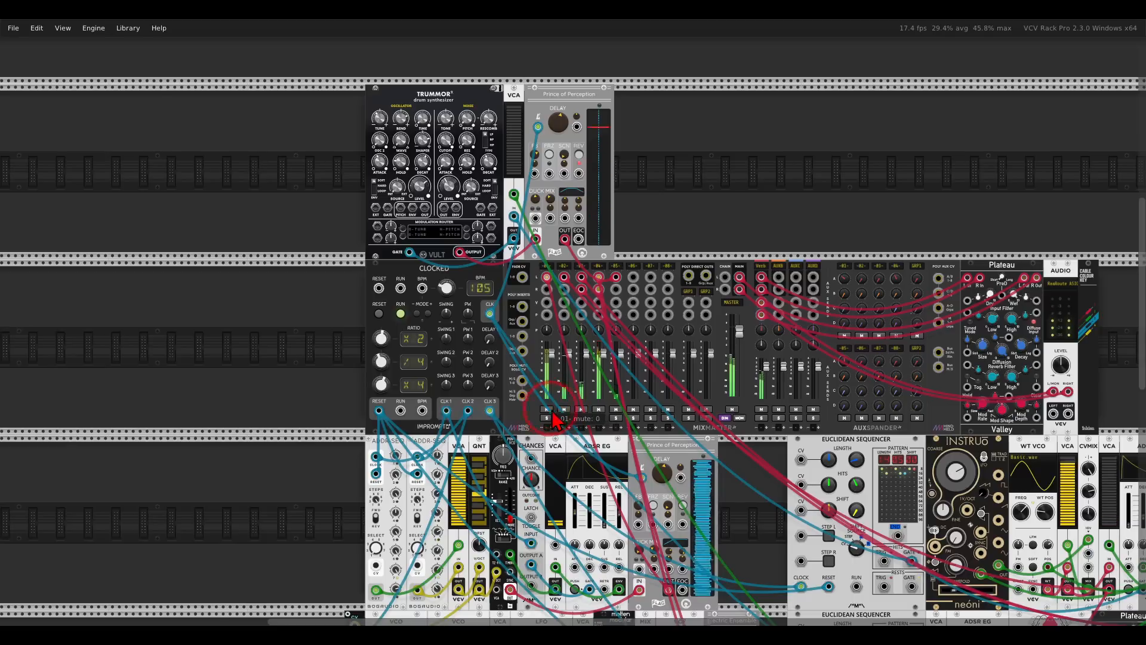
Set MixMaster channel 4's gain adjust to -7.9 dB and patch øchd's LFO 3 output into channel 5's pan input
right_click(599, 267)
left_click_drag(667, 296, 551, 294)
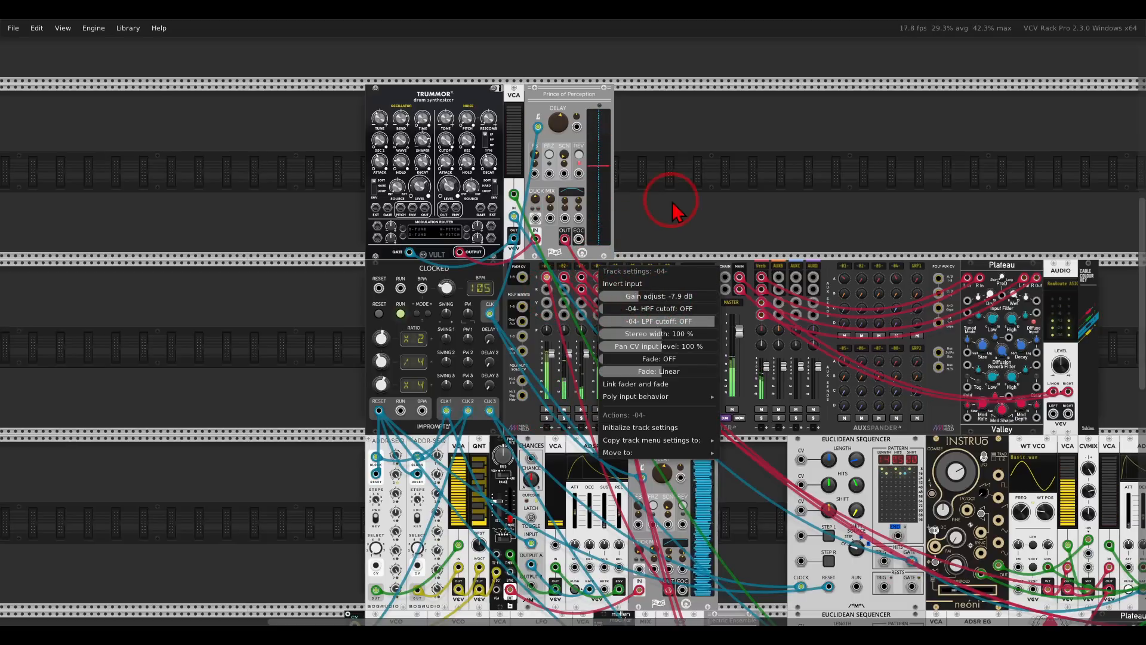
left_click(673, 203)
left_click_drag(692, 214, 518, 143)
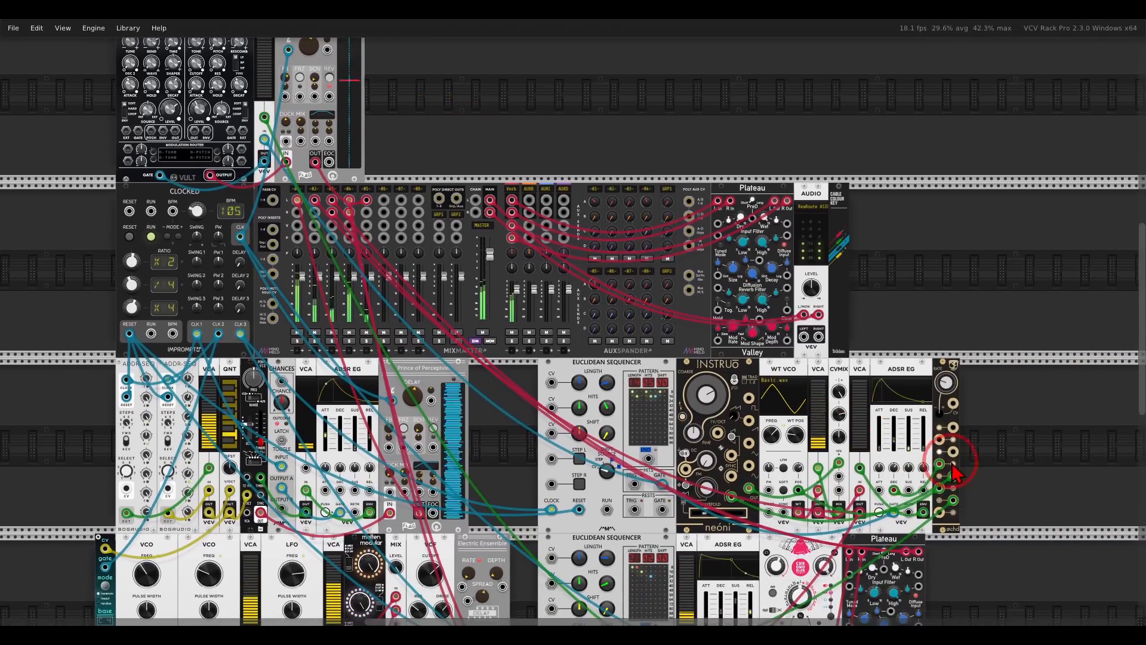
left_click_drag(954, 452, 367, 237)
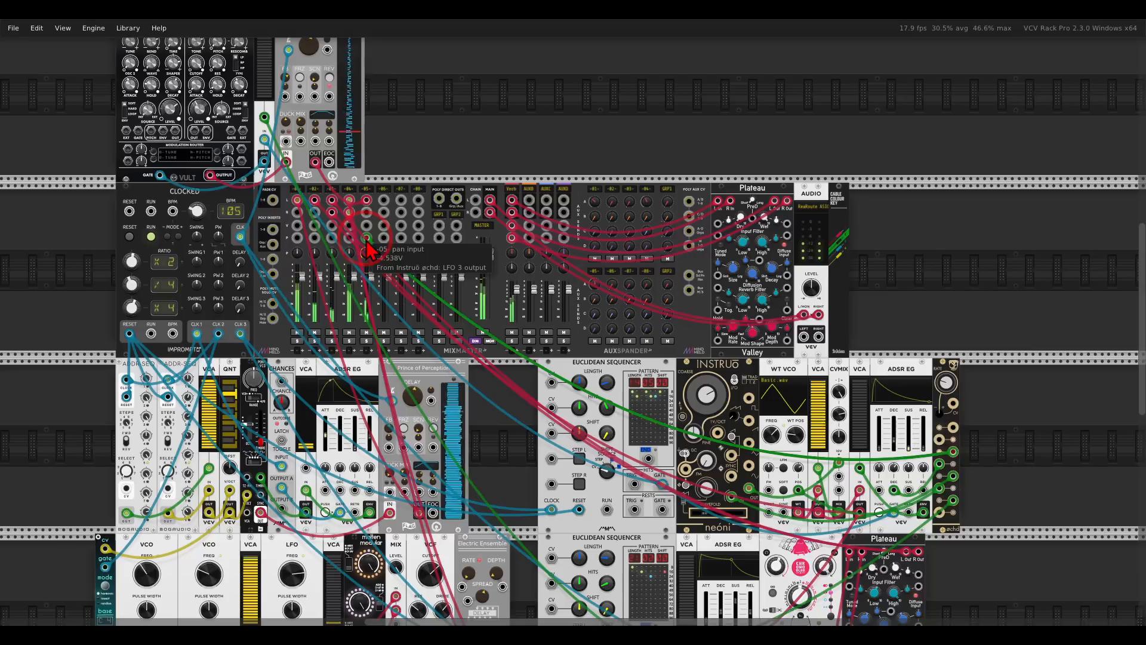
Move Trummor², its VCA and its Prince of Perception together into the lowest module row, beyond the second Plateau
left_click_drag(430, 168, 1019, 270)
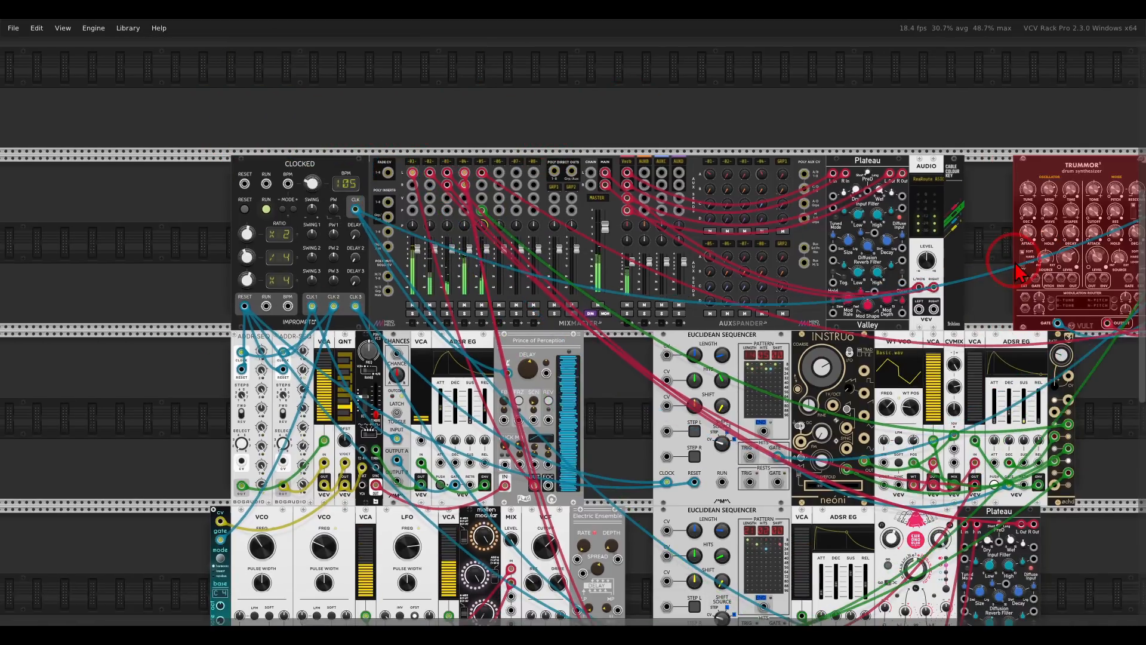
left_click_drag(1052, 159, 770, 444)
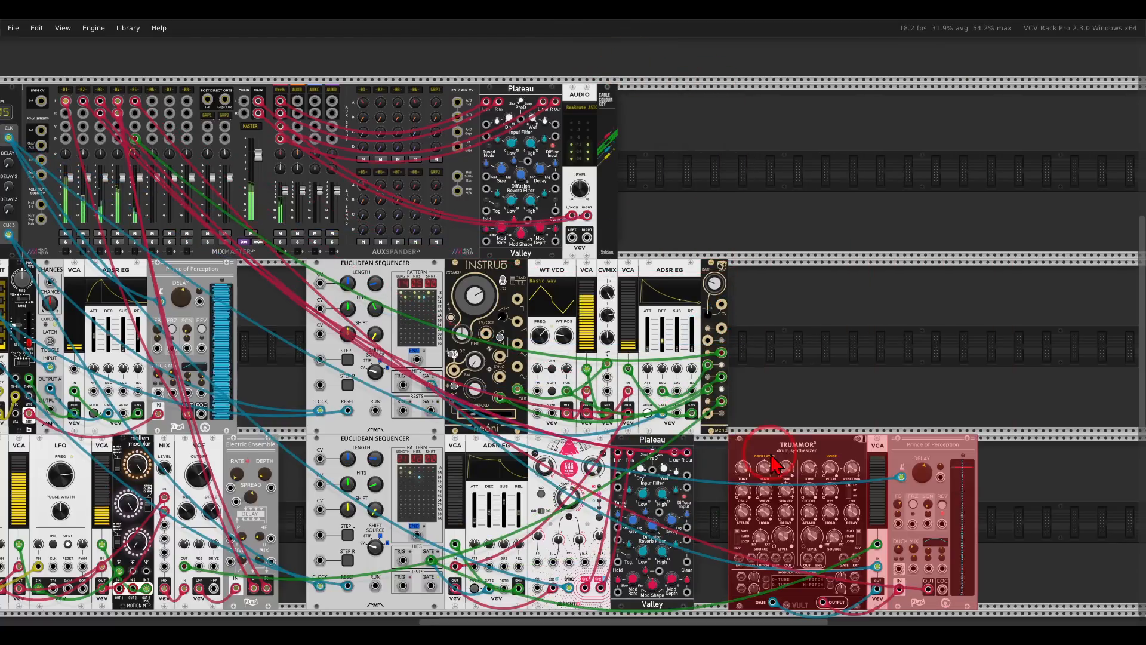
left_click_drag(786, 383, 985, 332)
scroll(952, 274, "down", 5)
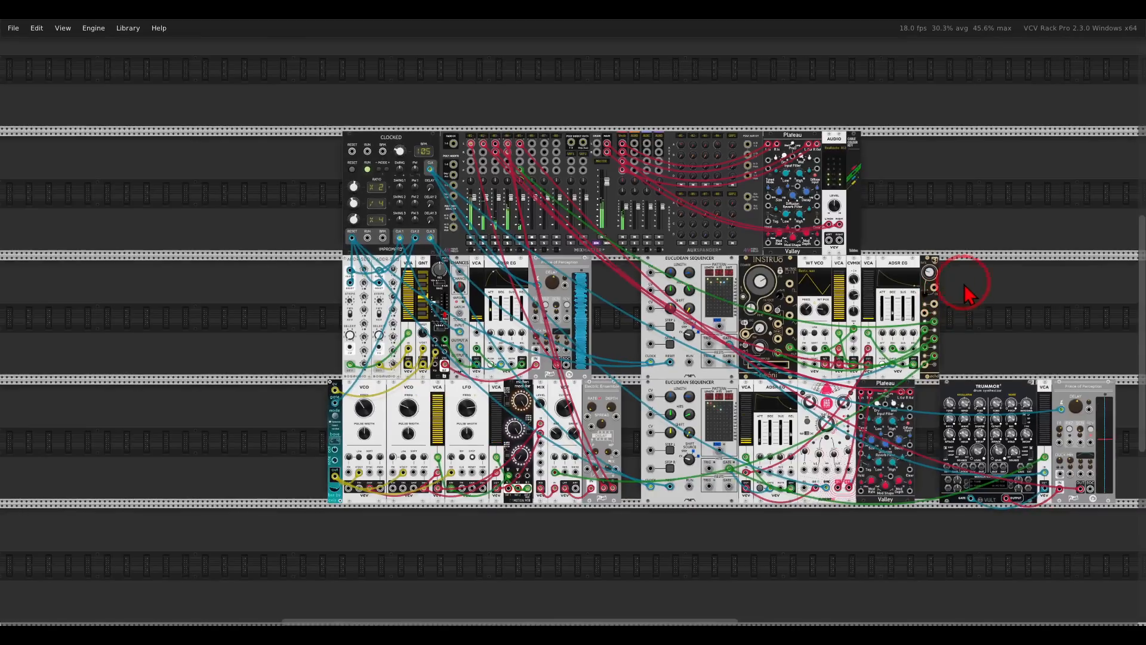